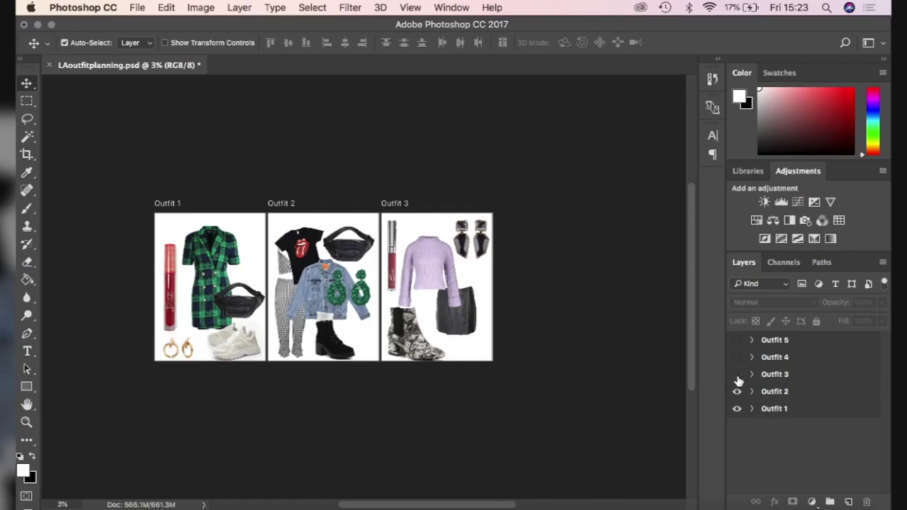
Hide the Outfit 3 and Outfit 2 artboards and examine the Outfit 1 collage on its own
{"action": "left_click", "coordinate": [737, 378]}
{"action": "left_click", "coordinate": [736, 394]}
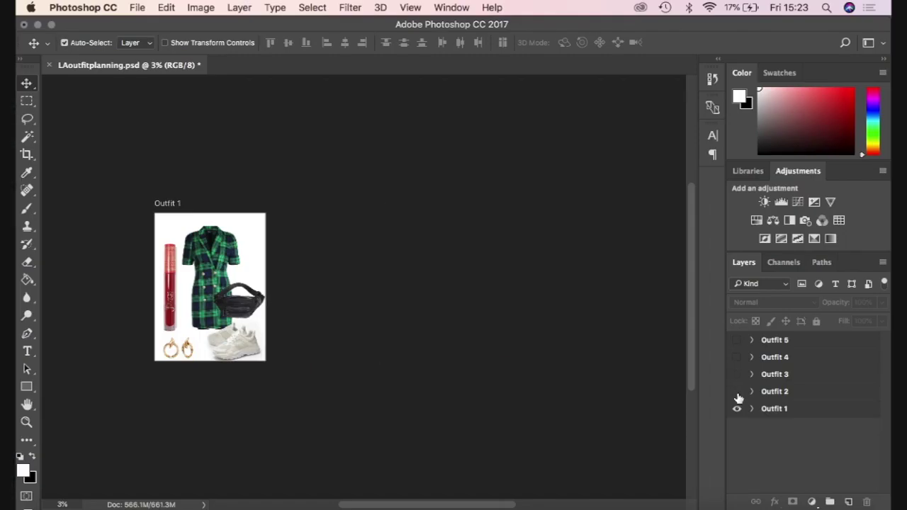
{"action": "scroll", "coordinate": [546, 385], "scroll_direction": "up", "scroll_amount": 2}
{"action": "scroll", "coordinate": [146, 409], "scroll_direction": "left", "scroll_amount": 5}
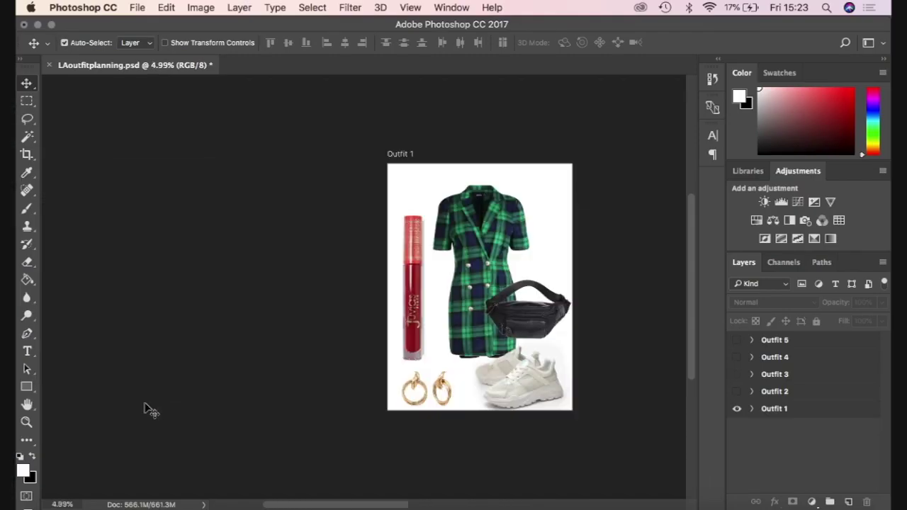
{"action": "scroll", "coordinate": [146, 408], "scroll_direction": "right", "scroll_amount": 2}
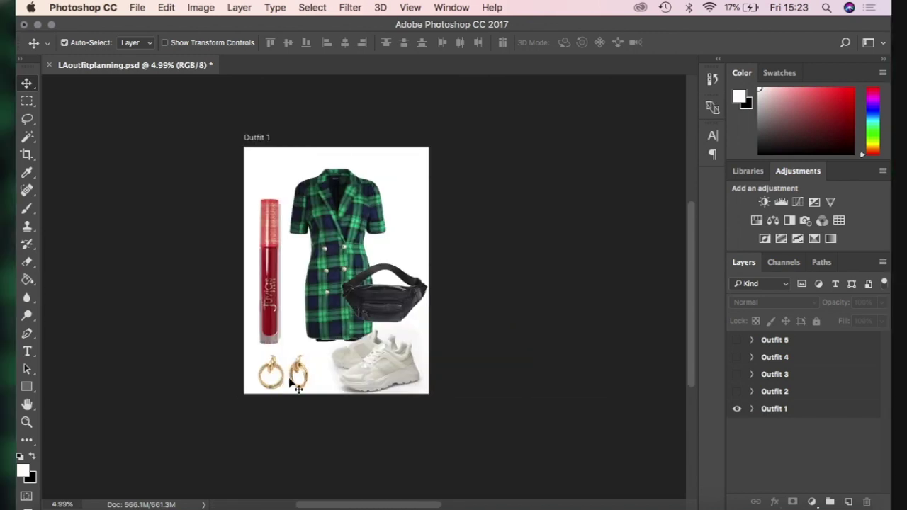
Make the Outfit 2, Outfit 3 and Outfit 4 artboards visible again
{"action": "left_click", "coordinate": [737, 391]}
{"action": "left_click", "coordinate": [737, 374]}
{"action": "left_click", "coordinate": [736, 357]}
{"action": "left_click", "coordinate": [731, 341]}
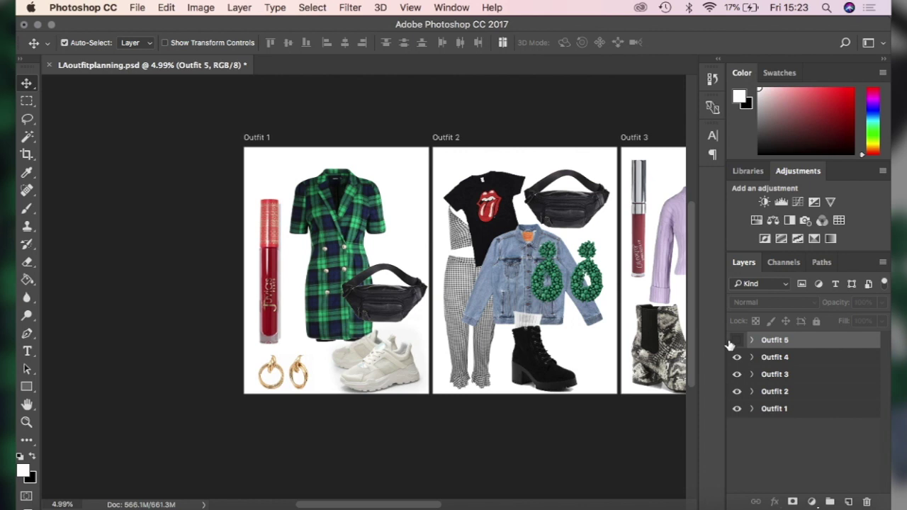
{"action": "left_click", "coordinate": [737, 340]}
{"action": "left_click", "coordinate": [737, 340]}
Examine the Outfit 1 to Outfit 4 artboards side by side
{"action": "scroll", "coordinate": [648, 363], "scroll_direction": "right", "scroll_amount": 5}
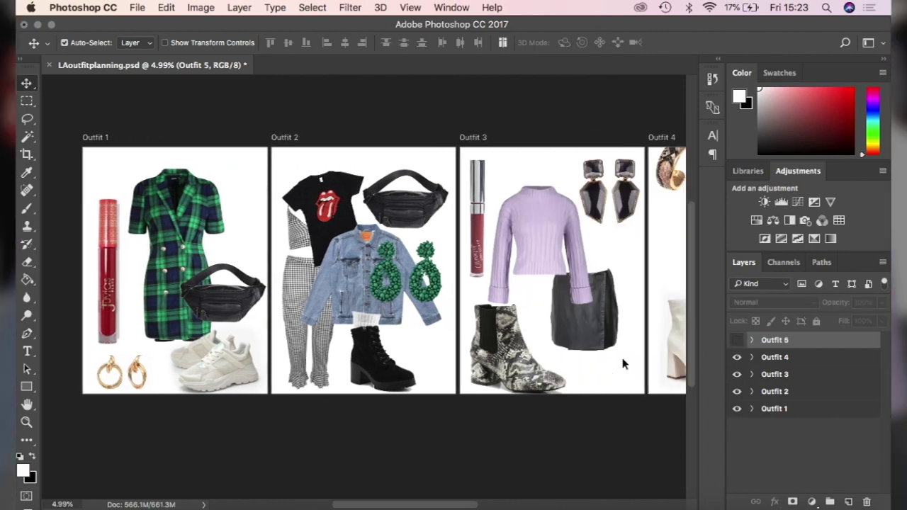
{"action": "scroll", "coordinate": [625, 364], "scroll_direction": "down", "scroll_amount": 4}
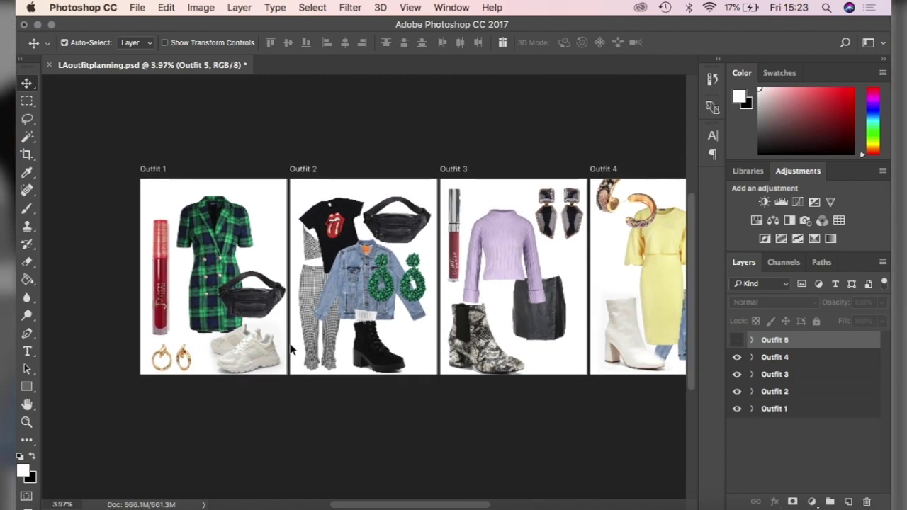
{"action": "scroll", "coordinate": [290, 349], "scroll_direction": "right", "scroll_amount": 4}
{"action": "scroll", "coordinate": [290, 349], "scroll_direction": "left", "scroll_amount": 3}
{"action": "scroll", "coordinate": [291, 349], "scroll_direction": "right", "scroll_amount": 1}
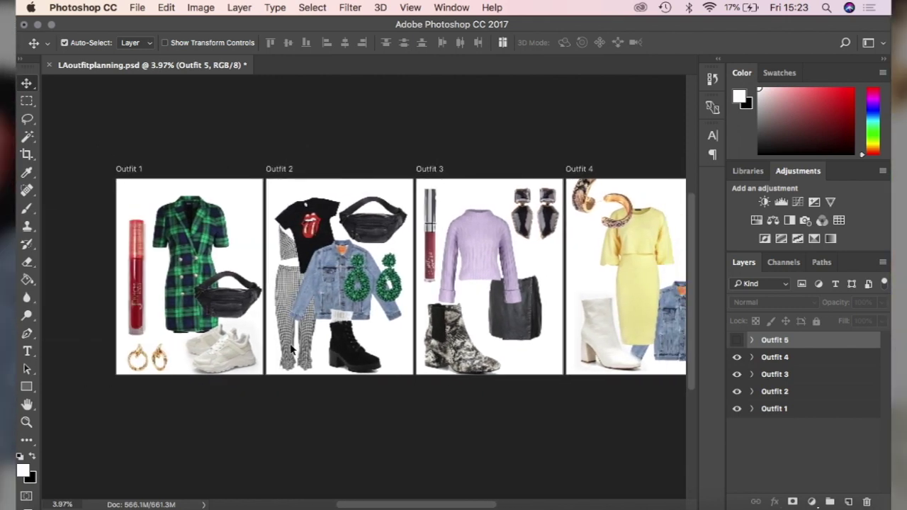
{"action": "scroll", "coordinate": [290, 348], "scroll_direction": "right", "scroll_amount": 1}
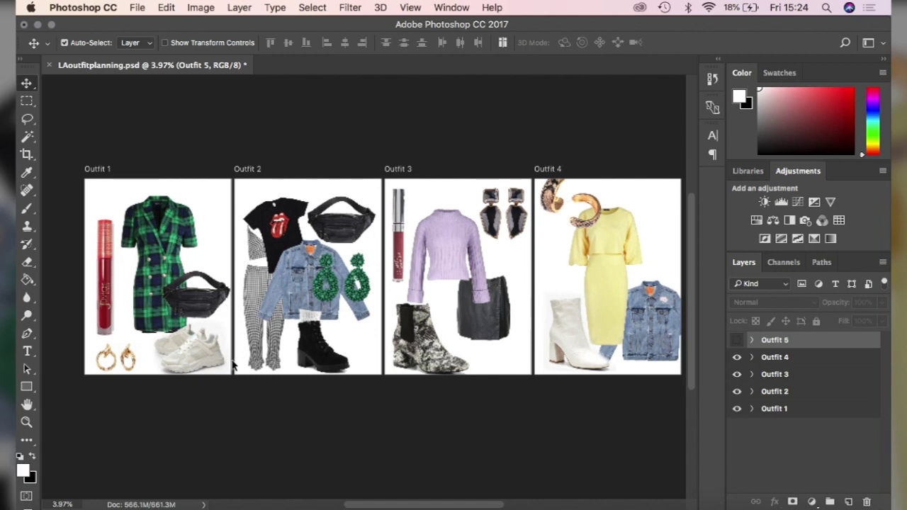
{"action": "scroll", "coordinate": [217, 137], "scroll_direction": "right", "scroll_amount": 2}
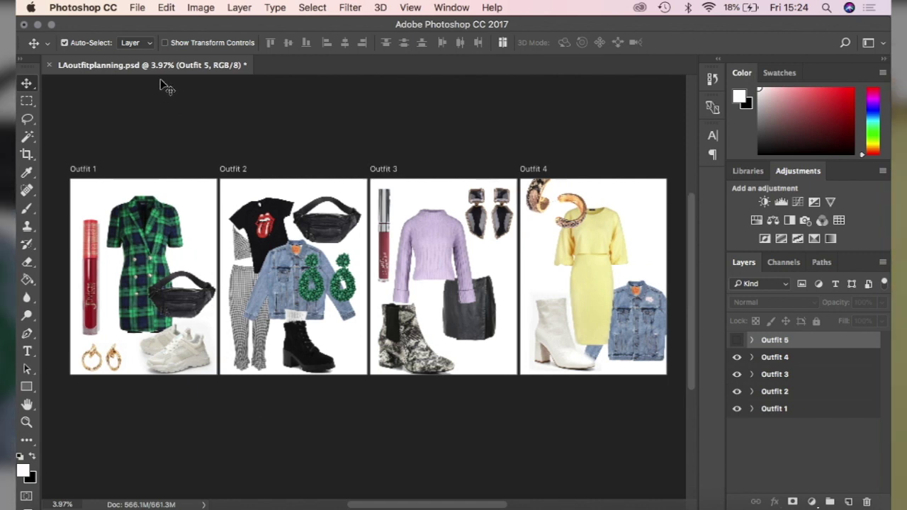
Create a portrait 720 x 1280 px document with artboards, RGB 8-bit colour, 118.11 pixels/centimeter resolution and a transparent background
{"action": "left_click", "coordinate": [136, 8]}
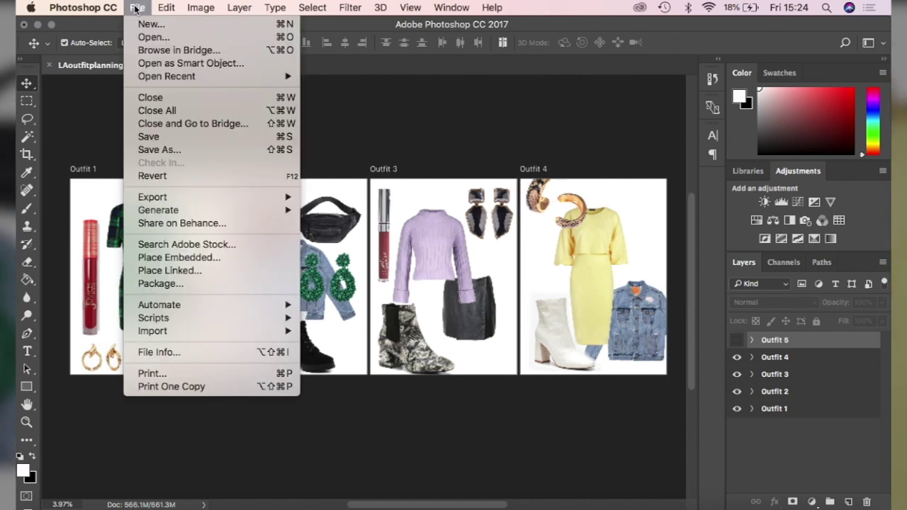
{"action": "left_click", "coordinate": [240, 29]}
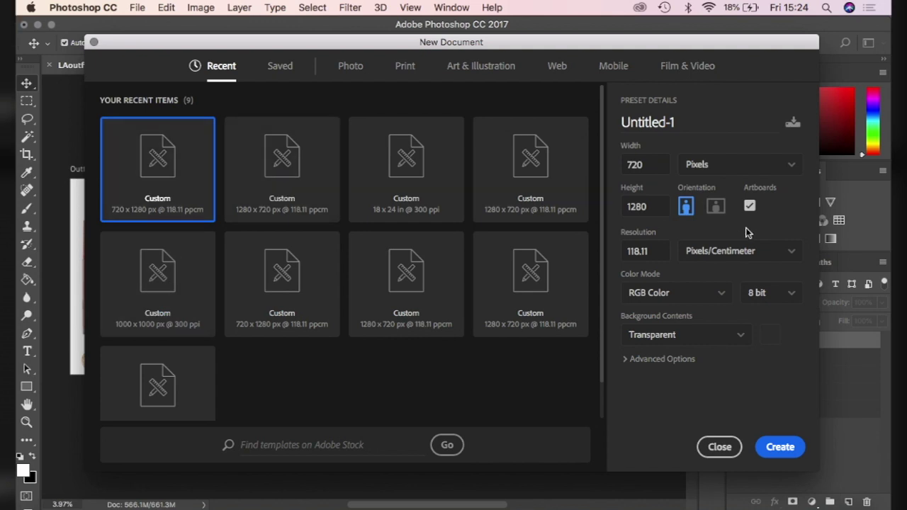
{"action": "left_click", "coordinate": [718, 208]}
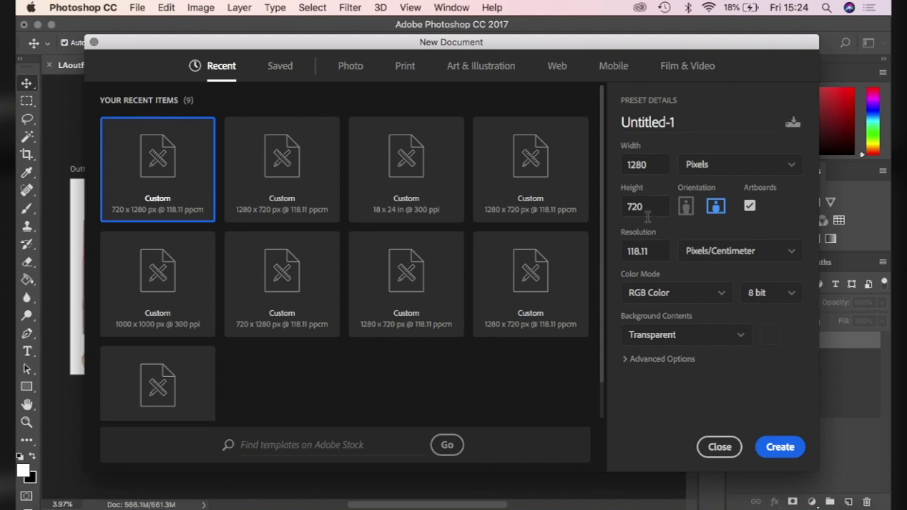
{"action": "left_click", "coordinate": [686, 207]}
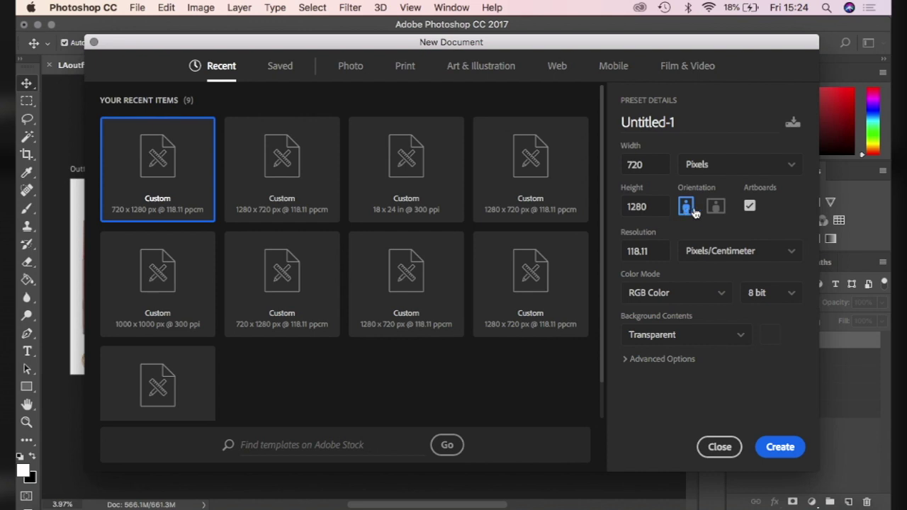
{"action": "left_click", "coordinate": [751, 207]}
{"action": "left_click", "coordinate": [751, 207]}
{"action": "left_click", "coordinate": [782, 447]}
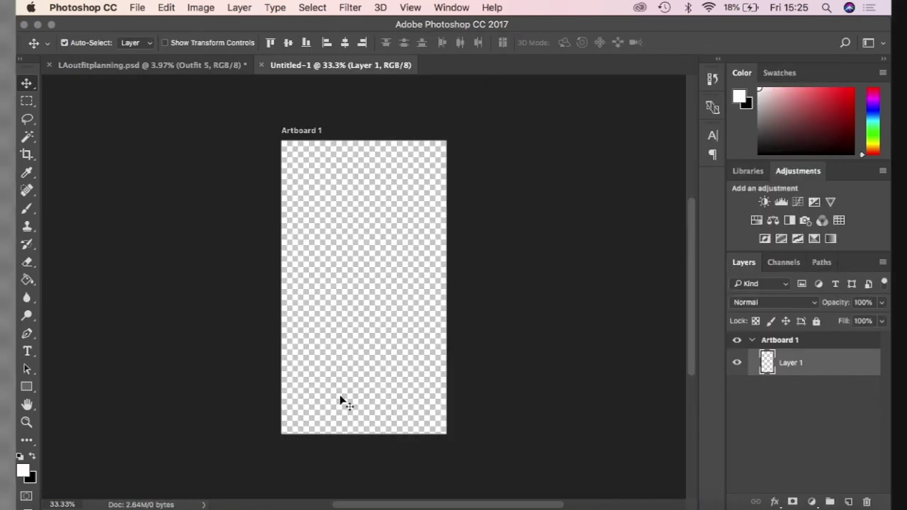
Add a new 720 x 1280 px artboard named Artboard 2 beside Artboard 1 and hide it
{"action": "left_click", "coordinate": [239, 8]}
{"action": "mouse_move", "coordinate": [269, 24]}
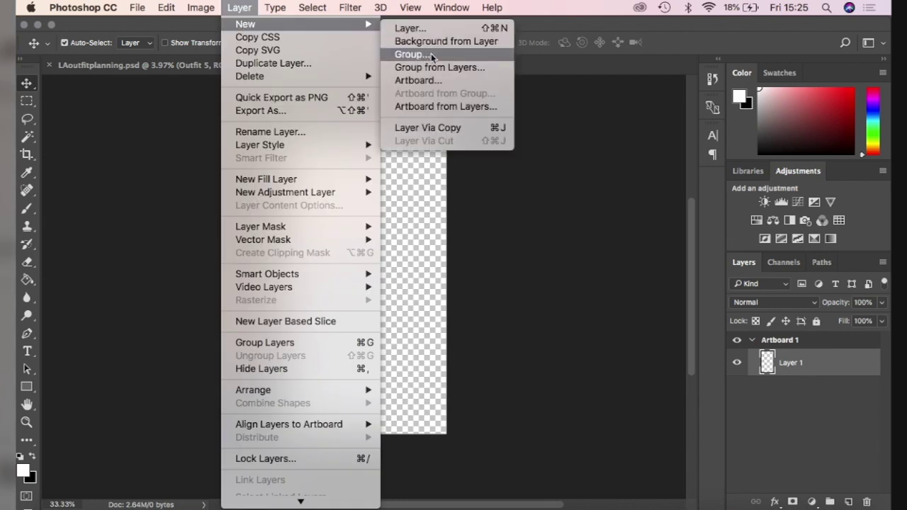
{"action": "left_click", "coordinate": [425, 80]}
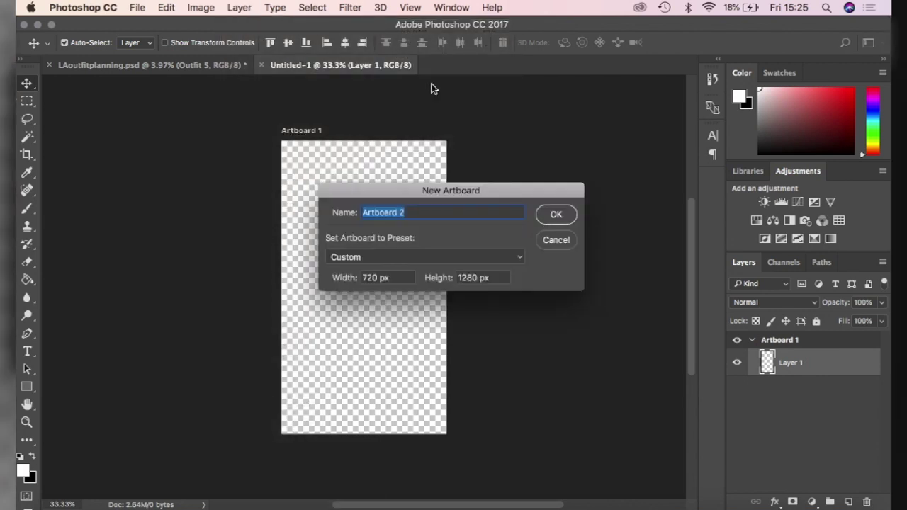
{"action": "key", "text": "Return"}
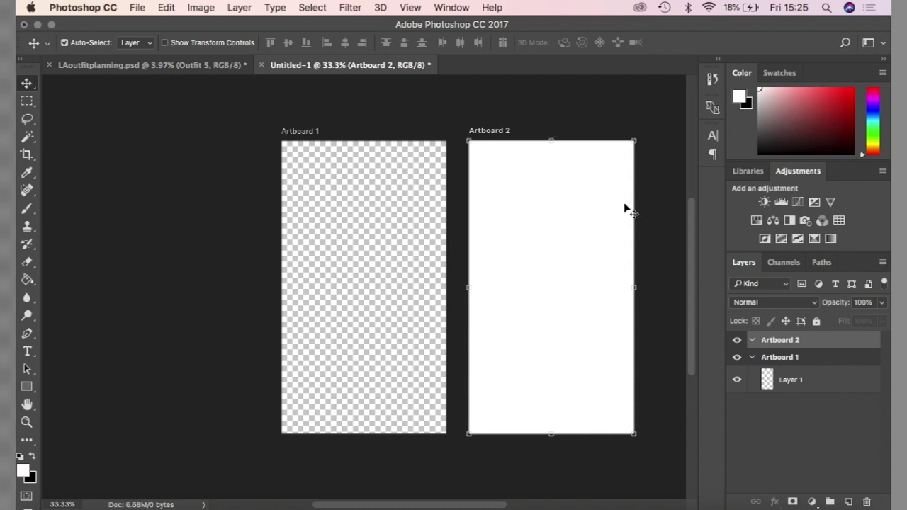
{"action": "left_click", "coordinate": [753, 340]}
{"action": "left_click", "coordinate": [649, 257]}
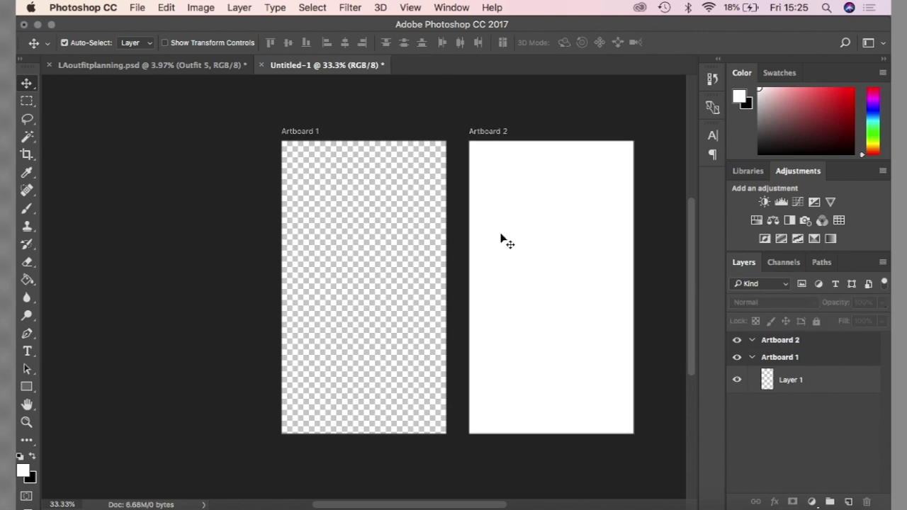
{"action": "left_click", "coordinate": [737, 340]}
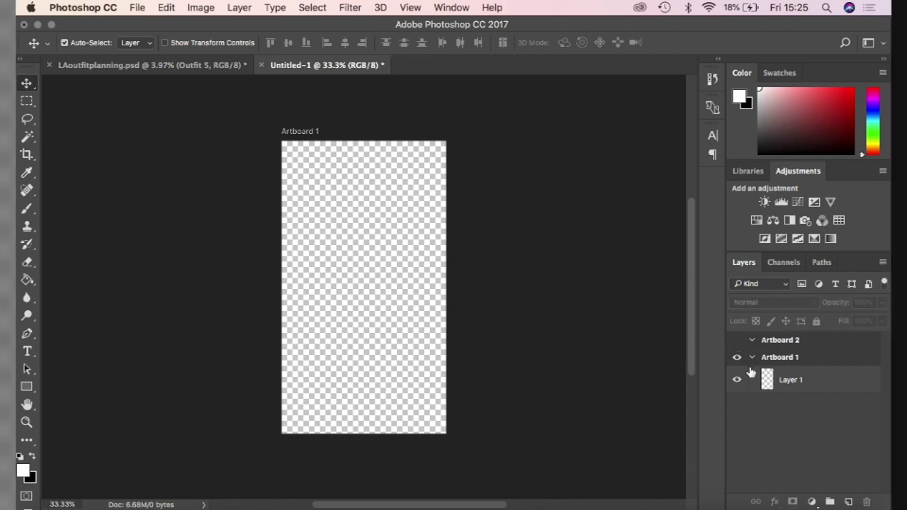
Duplicate the transparent Artboard 1 within the same document as Artboard 1 copy
{"action": "left_click", "coordinate": [798, 364]}
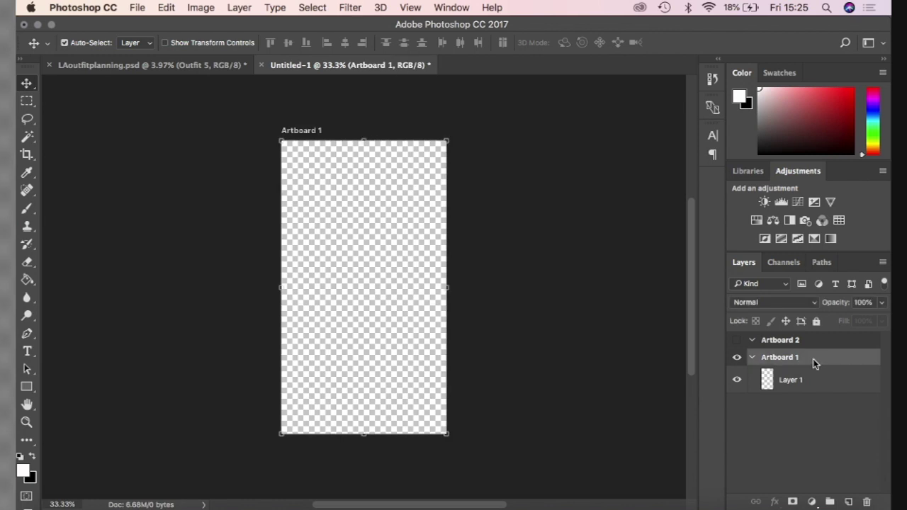
{"action": "right_click", "coordinate": [812, 358]}
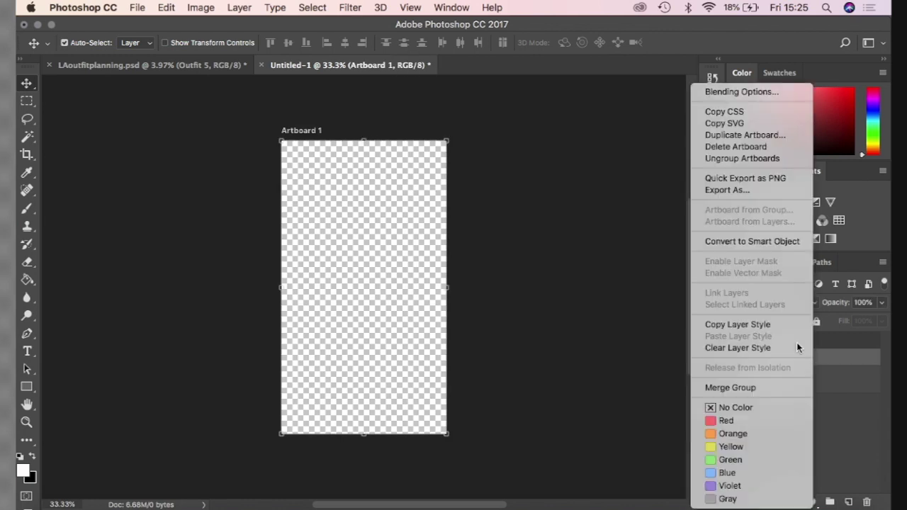
{"action": "left_click", "coordinate": [754, 134]}
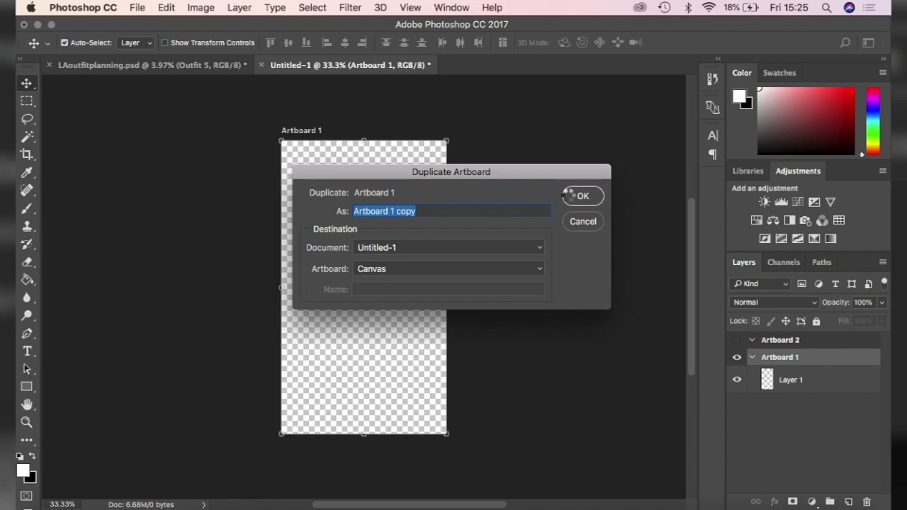
{"action": "left_click", "coordinate": [570, 195]}
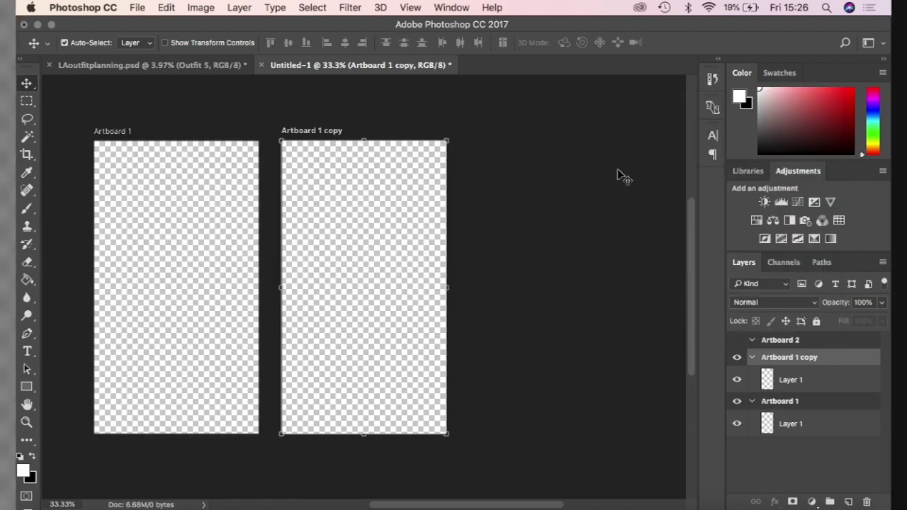
{"action": "scroll", "coordinate": [486, 226], "scroll_direction": "left", "scroll_amount": 5}
{"action": "scroll", "coordinate": [482, 223], "scroll_direction": "right", "scroll_amount": 1}
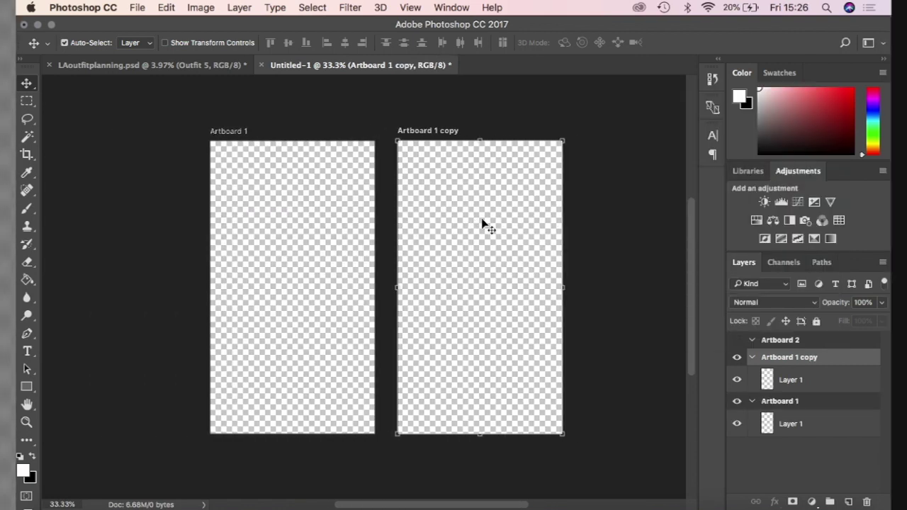
Rename the Artboard 1 copy as Artboard 2 and deselect it
{"action": "double_click", "coordinate": [815, 362]}
{"action": "left_click", "coordinate": [815, 361]}
{"action": "key", "text": "BackSpace"}
{"action": "key", "text": "BackSpace"}
{"action": "key", "text": "BackSpace"}
{"action": "key", "text": "BackSpace"}
{"action": "key", "text": "BackSpace"}
{"action": "key", "text": "BackSpace"}
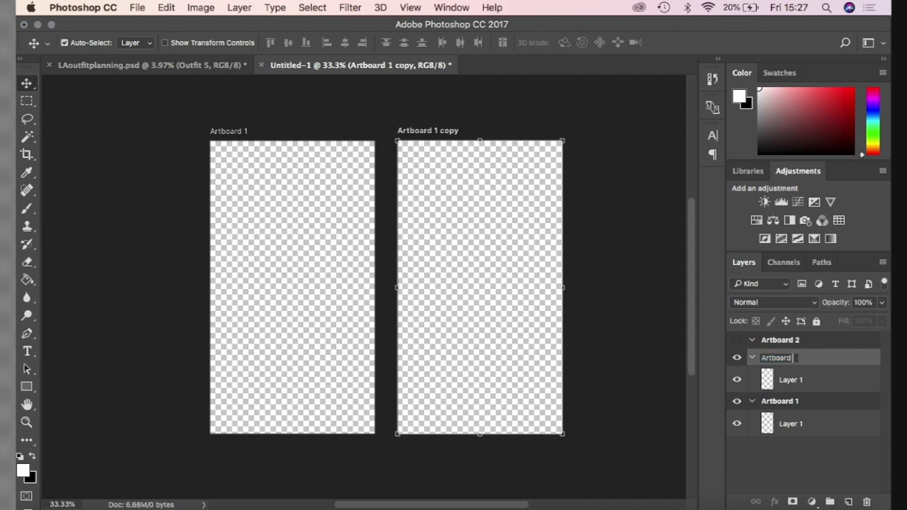
{"action": "type", "text": "2"}
{"action": "key", "text": "Return"}
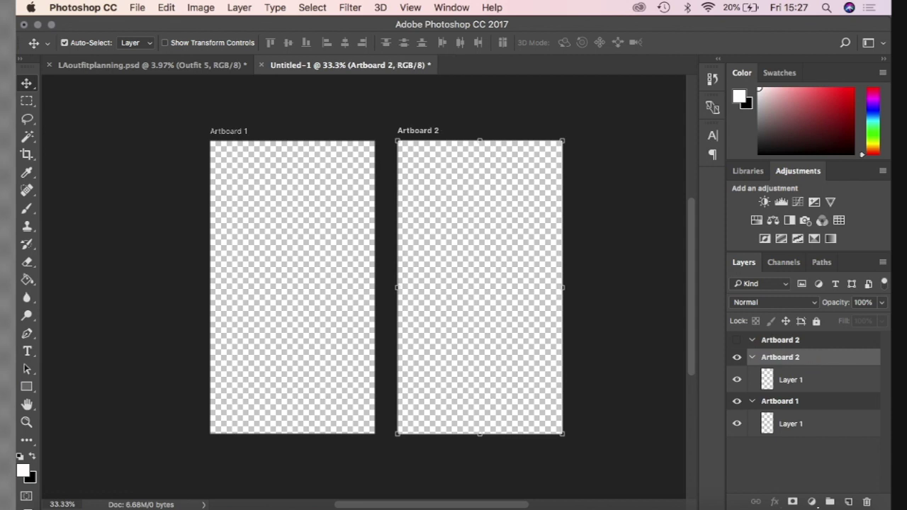
{"action": "left_click", "coordinate": [602, 304]}
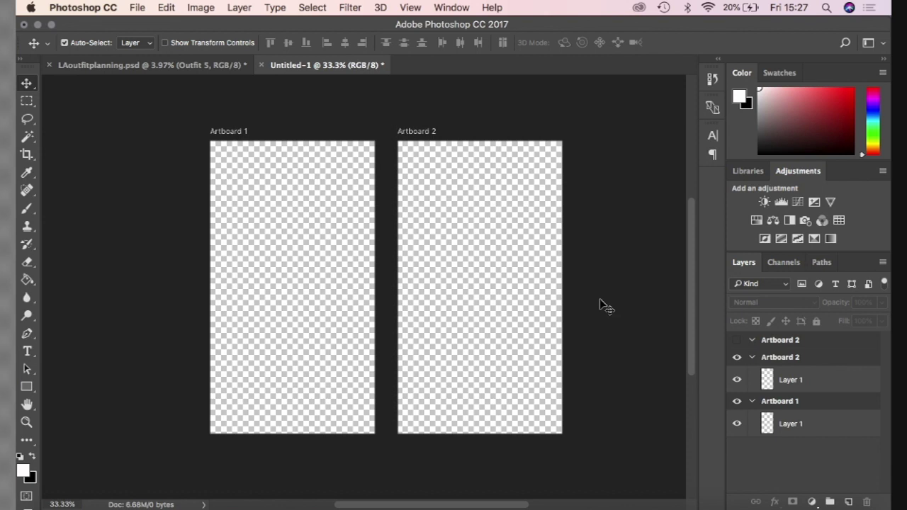
{"action": "right_click", "coordinate": [808, 357]}
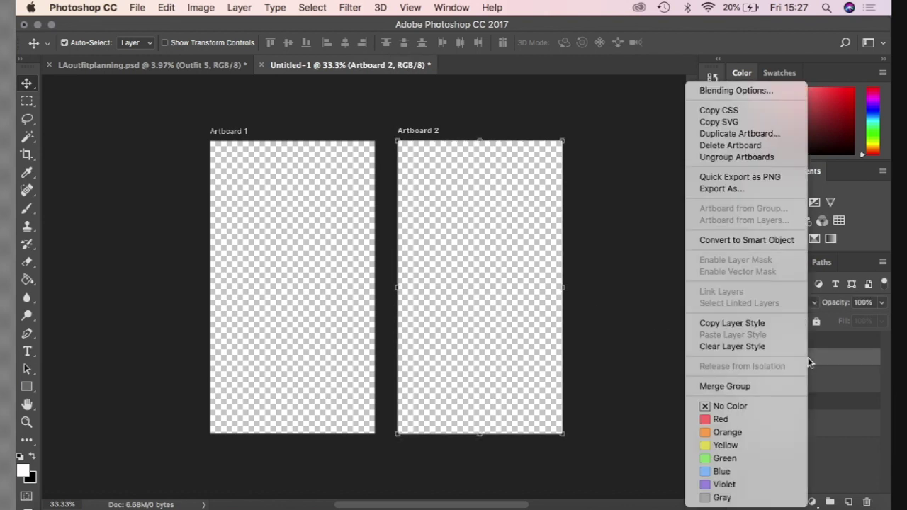
{"action": "left_click", "coordinate": [738, 133]}
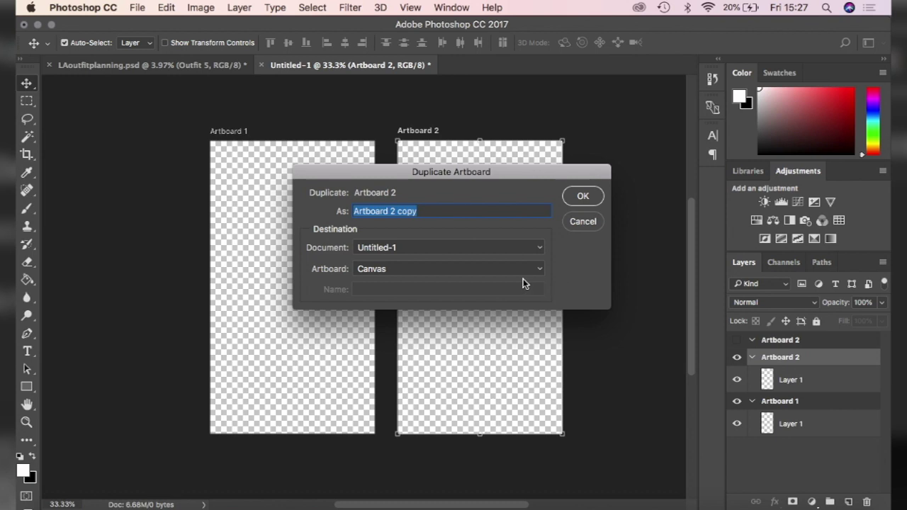
{"action": "key", "text": "Return"}
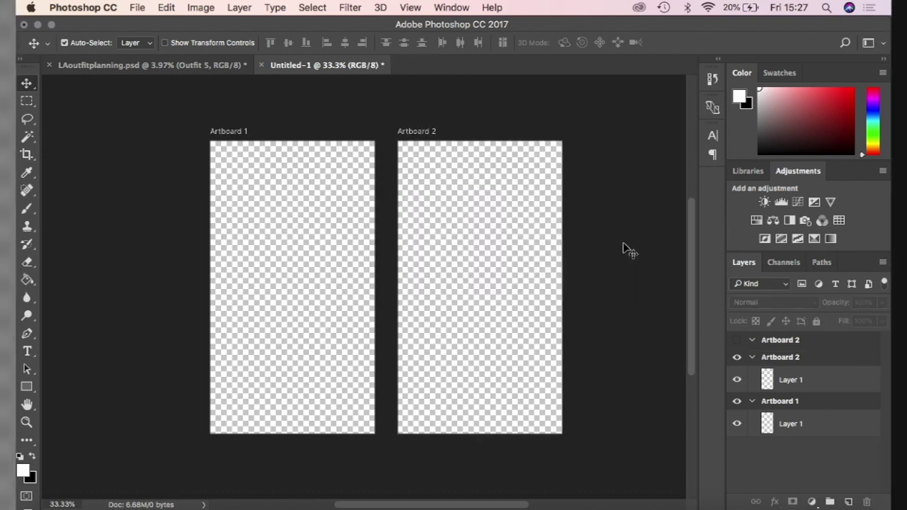
{"action": "right_click", "coordinate": [795, 402]}
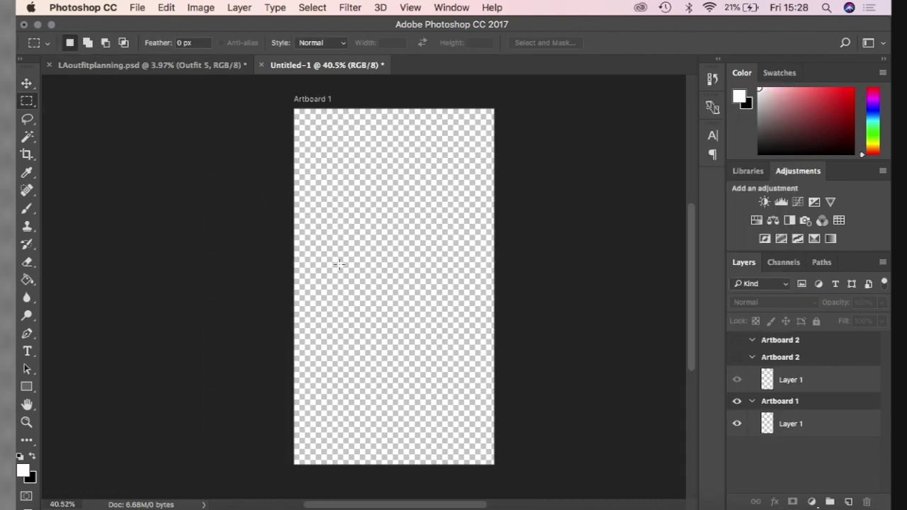
Create a layer named White background and move it beneath Layer 1 in Artboard 1
{"action": "left_click", "coordinate": [238, 7]}
{"action": "mouse_move", "coordinate": [263, 27]}
{"action": "left_click", "coordinate": [409, 29]}
{"action": "type", "text": "Wh"}
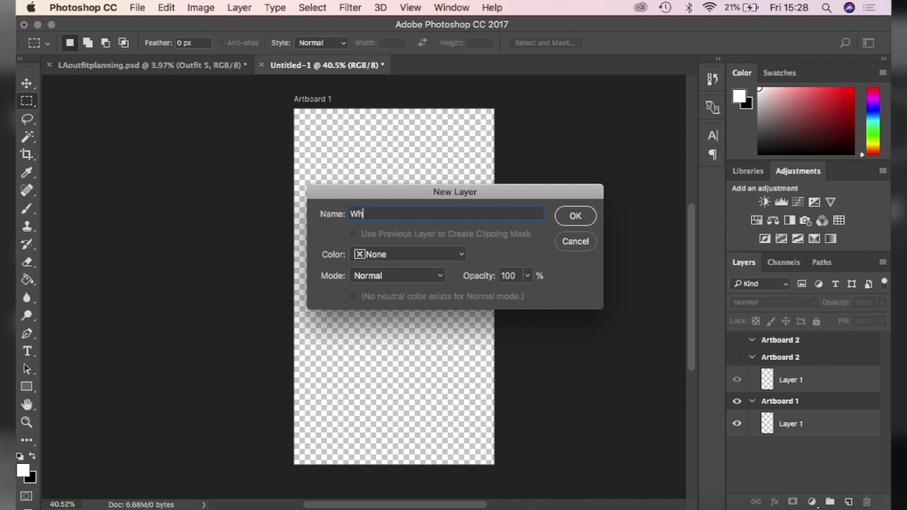
{"action": "type", "text": "ite background"}
{"action": "key", "text": "Return"}
{"action": "left_click_drag", "start_coordinate": [821, 364], "coordinate": [816, 449]}
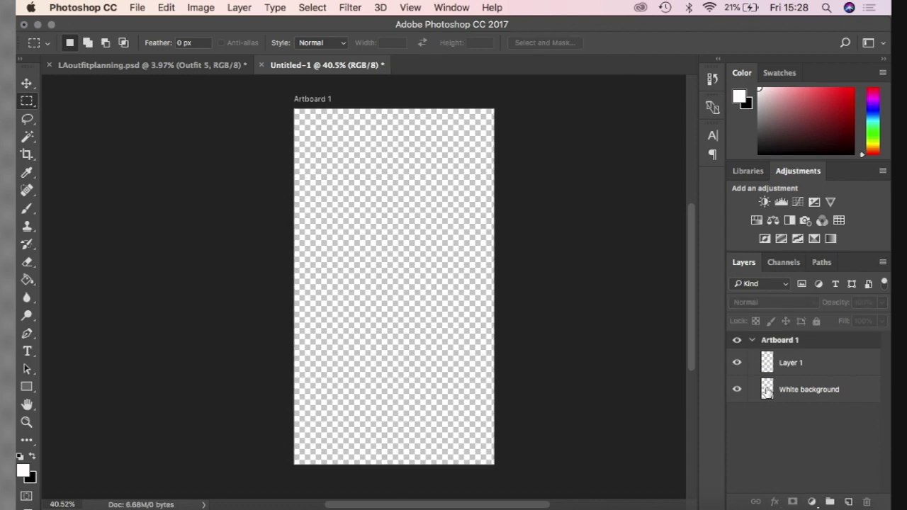
Select the full area of Artboard 1 on the White background layer with a rectangular marquee, ready for the Paint Bucket
{"action": "left_click", "coordinate": [767, 391]}
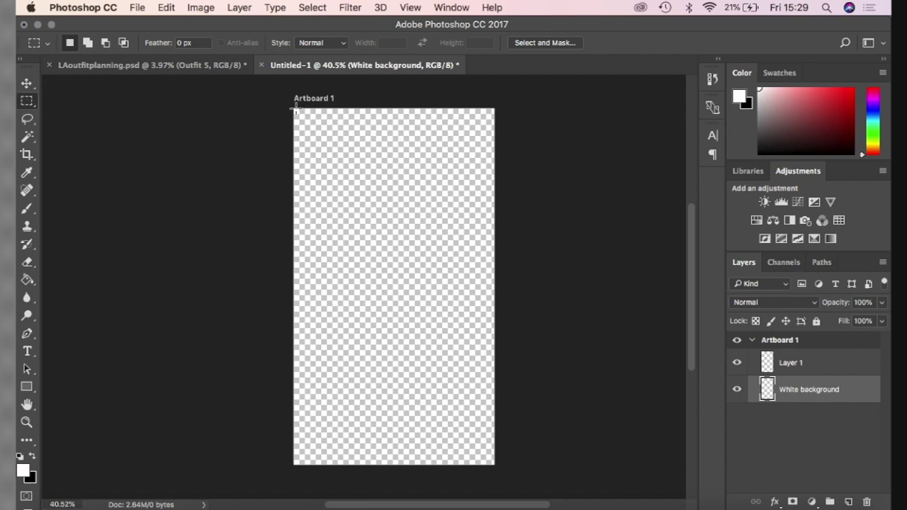
{"action": "left_click_drag", "start_coordinate": [293, 107], "coordinate": [531, 469]}
{"action": "left_click", "coordinate": [29, 281]}
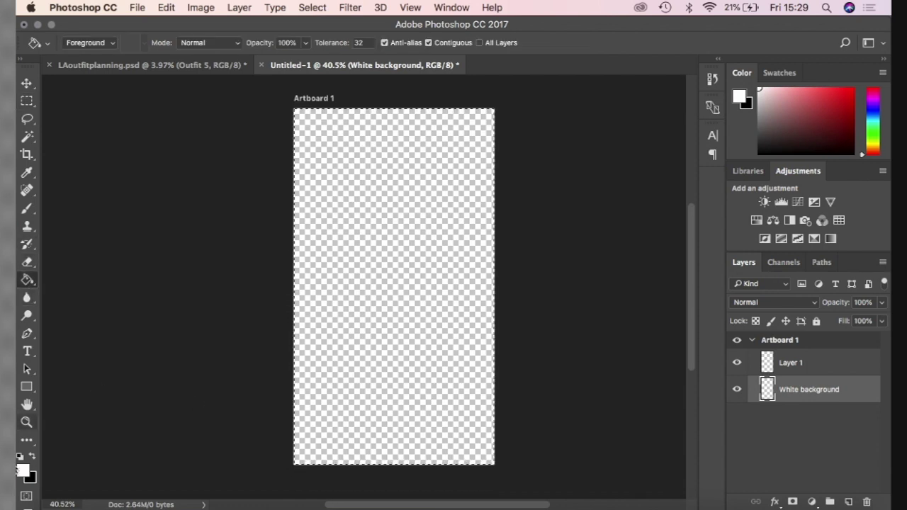
Set the foreground colour to white
{"action": "left_click", "coordinate": [24, 472]}
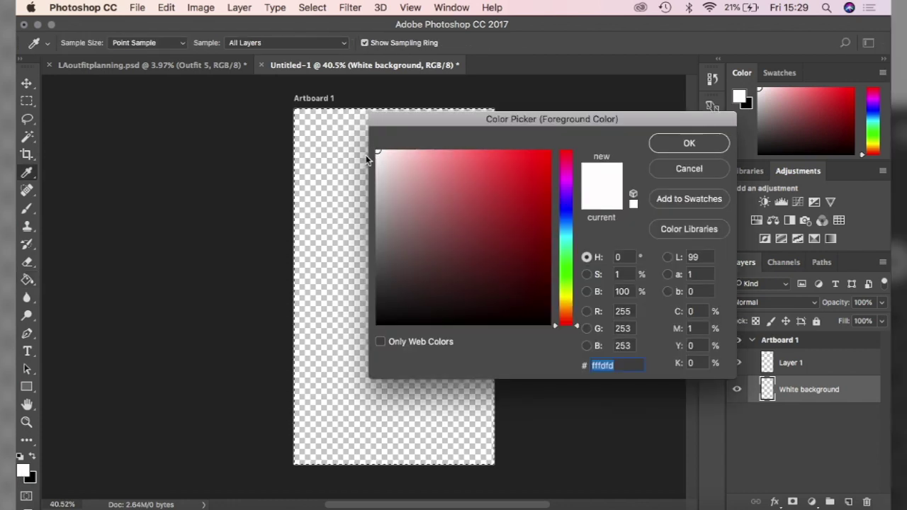
{"action": "left_click_drag", "start_coordinate": [377, 153], "coordinate": [368, 126]}
{"action": "left_click", "coordinate": [688, 142]}
{"action": "key", "text": "g"}
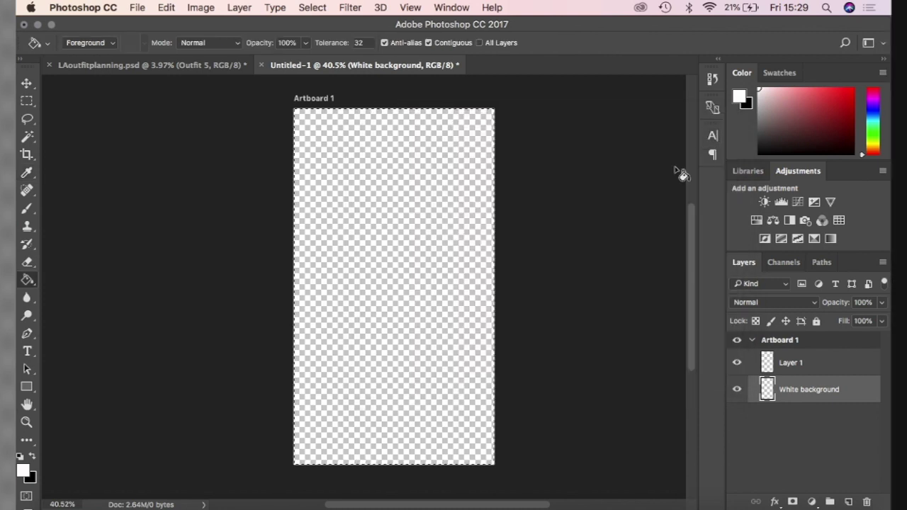
Fill the selected area of the White background layer with the white foreground colour and deselect it
{"action": "left_click", "coordinate": [32, 457]}
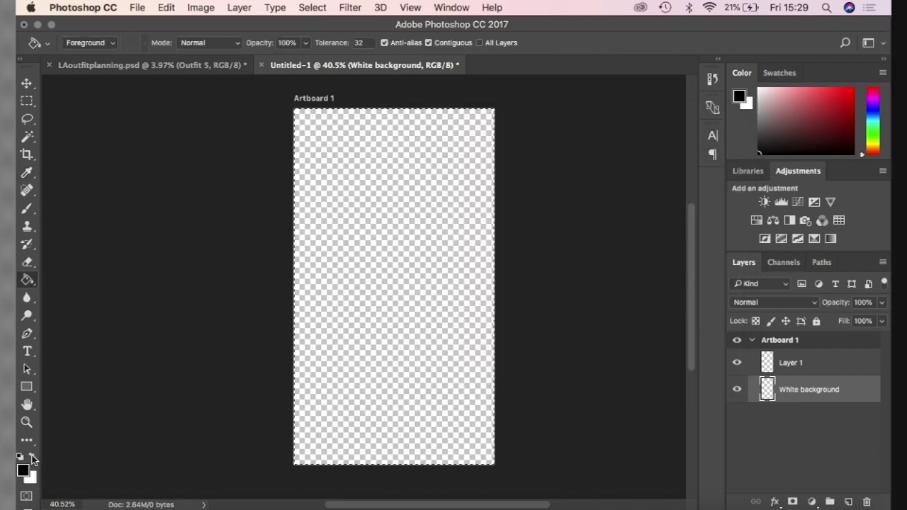
{"action": "left_click", "coordinate": [32, 457]}
{"action": "left_click", "coordinate": [32, 457]}
{"action": "left_click", "coordinate": [32, 457]}
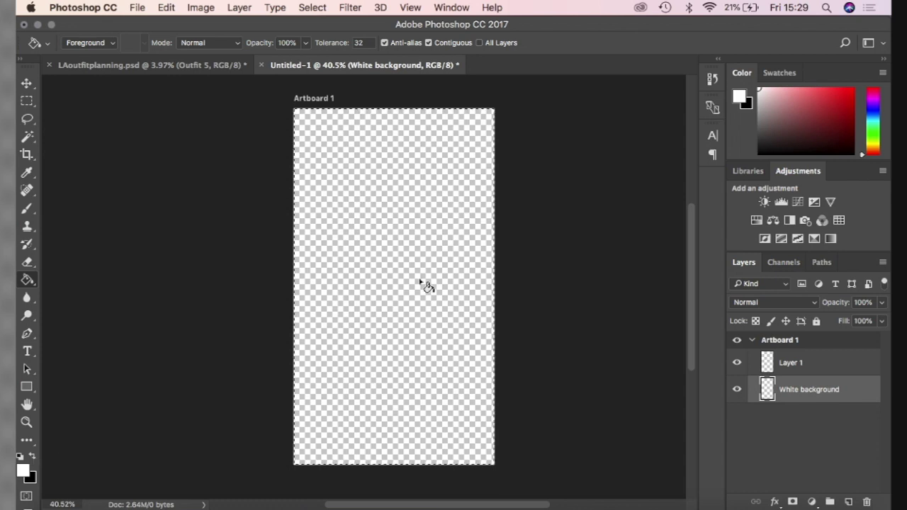
{"action": "left_click", "coordinate": [381, 246]}
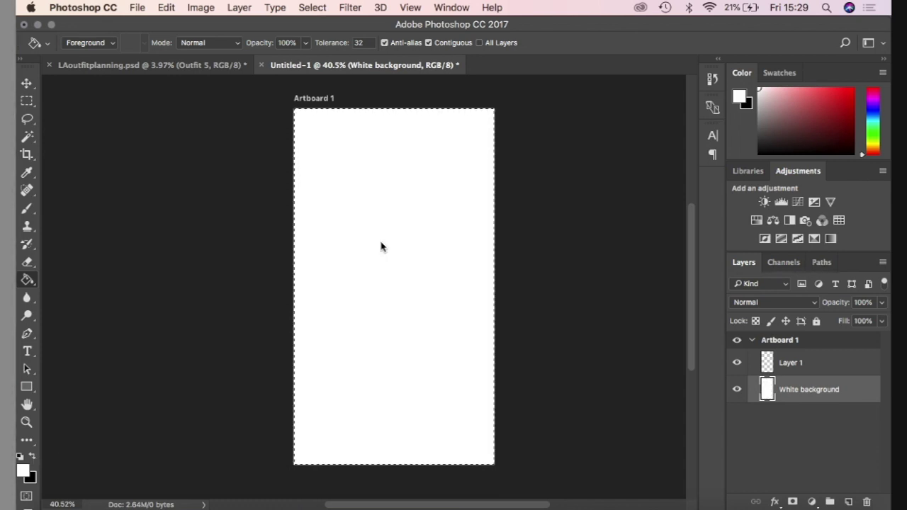
{"action": "key", "text": "super+d"}
Move the White background layer above Layer 1 in Artboard 1, leaving it visible
{"action": "left_click", "coordinate": [741, 400]}
{"action": "left_click", "coordinate": [740, 401]}
{"action": "left_click_drag", "start_coordinate": [814, 405], "coordinate": [809, 353]}
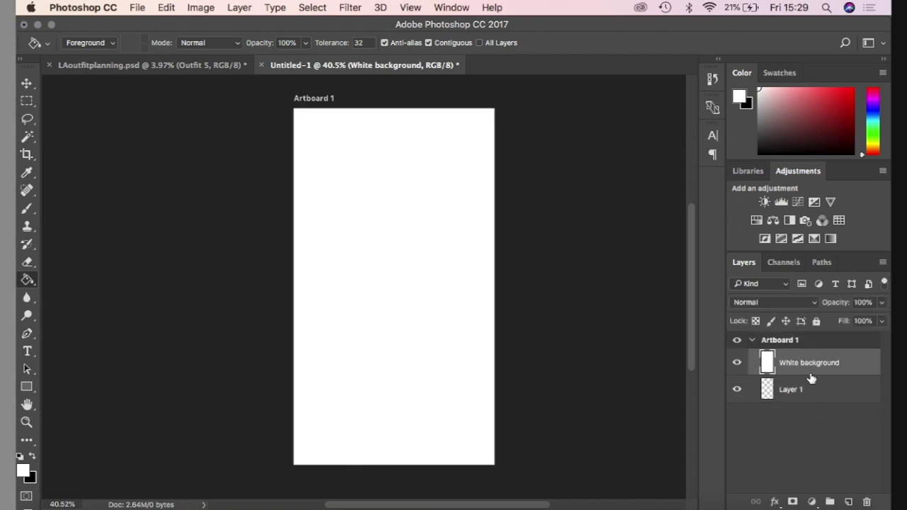
{"action": "left_click", "coordinate": [737, 363]}
{"action": "left_click", "coordinate": [737, 362]}
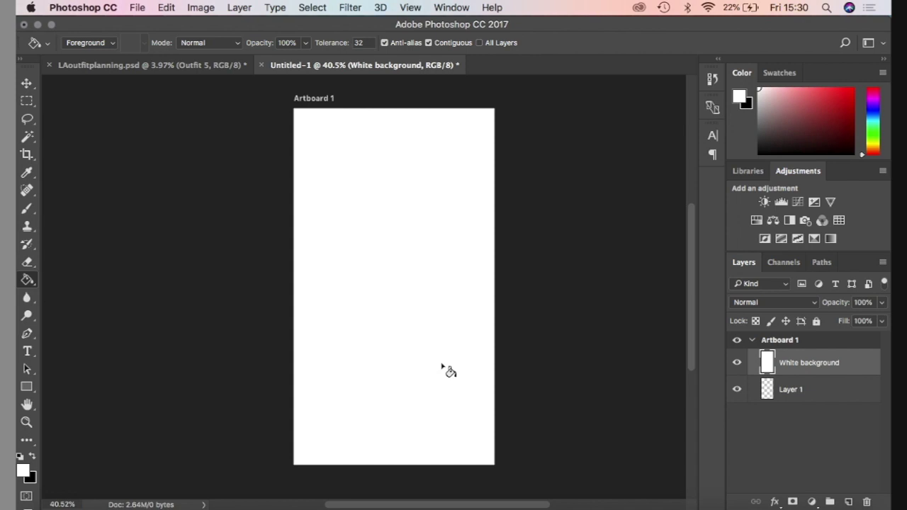
Switch to Safari, go to boohoo.com and enter the boohoo USA store
{"action": "left_click", "coordinate": [27, 84]}
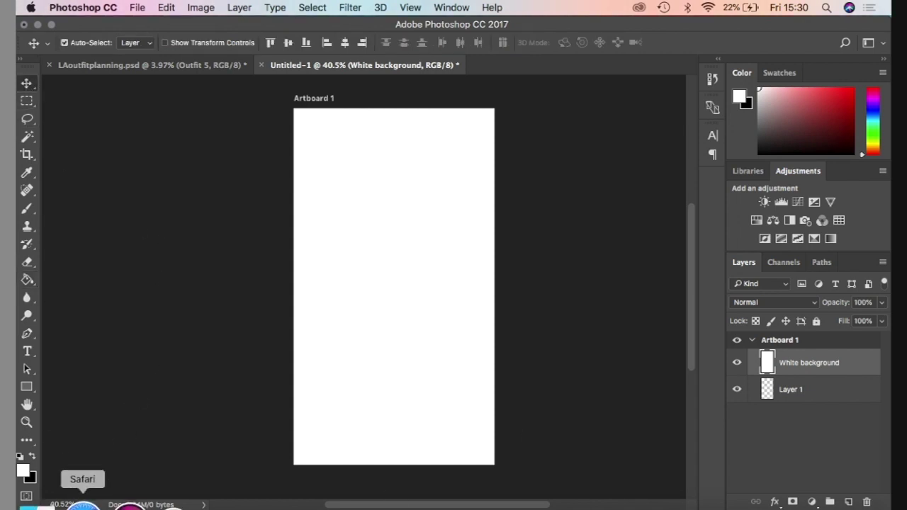
{"action": "left_click", "coordinate": [84, 506]}
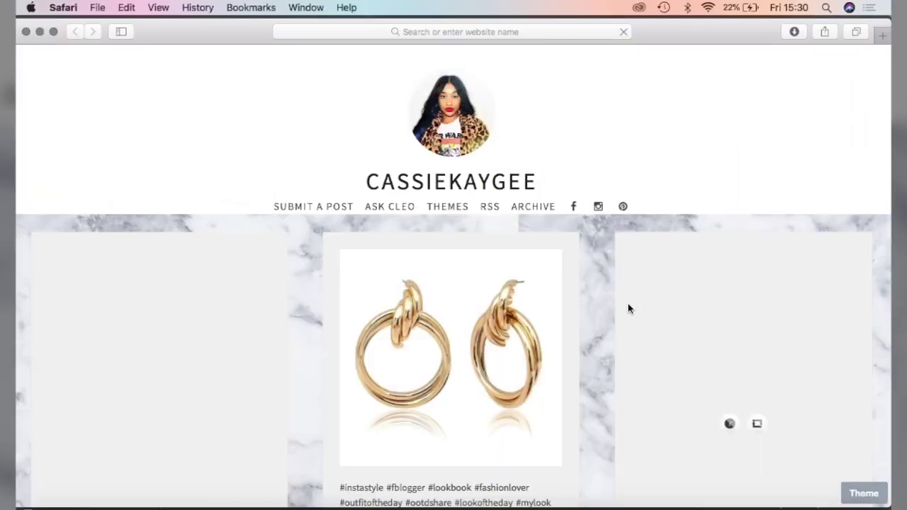
{"action": "left_click", "coordinate": [509, 34]}
{"action": "type", "text": "boohoo.com"}
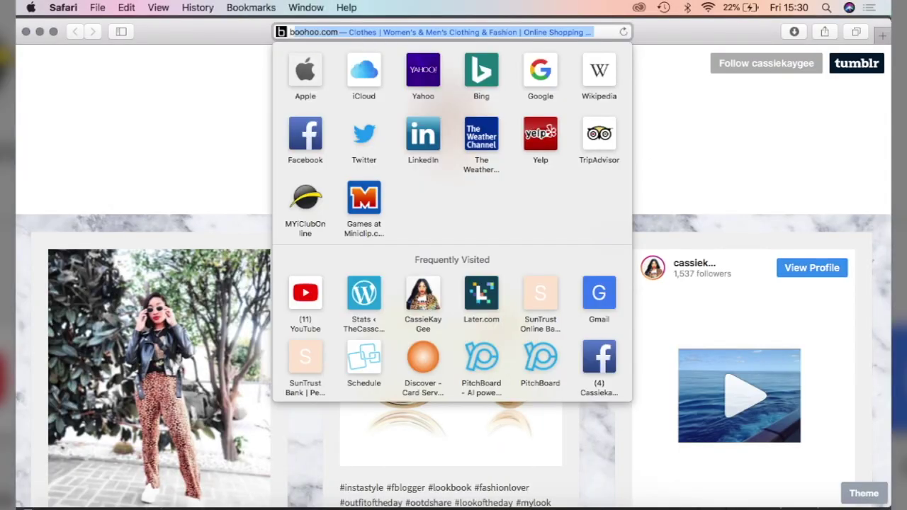
{"action": "key", "text": "Return"}
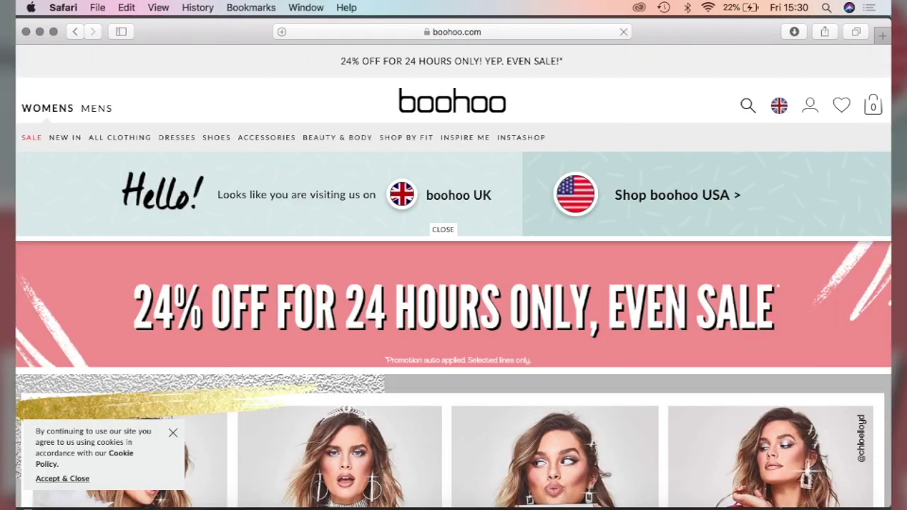
{"action": "left_click", "coordinate": [688, 200]}
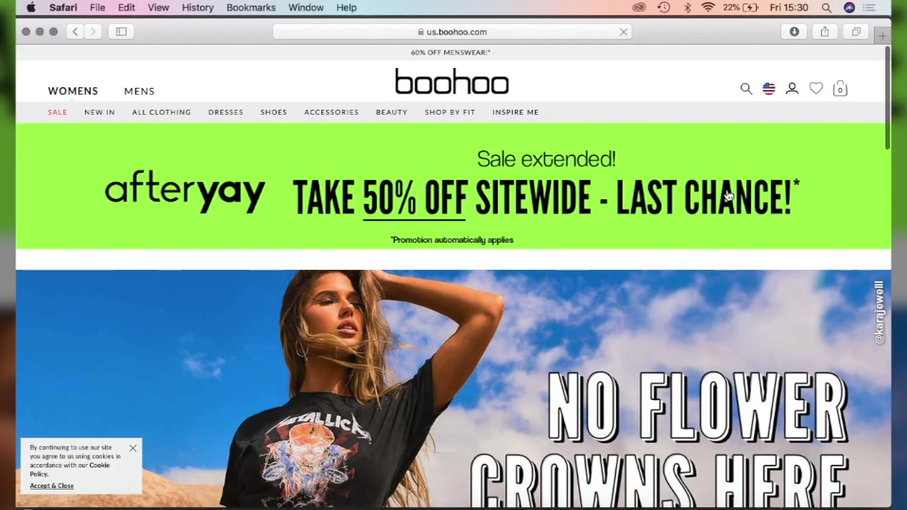
Look through the items of the past boohoo order and open the Large Grid Oversized Shirt product page
{"action": "mouse_move", "coordinate": [795, 102]}
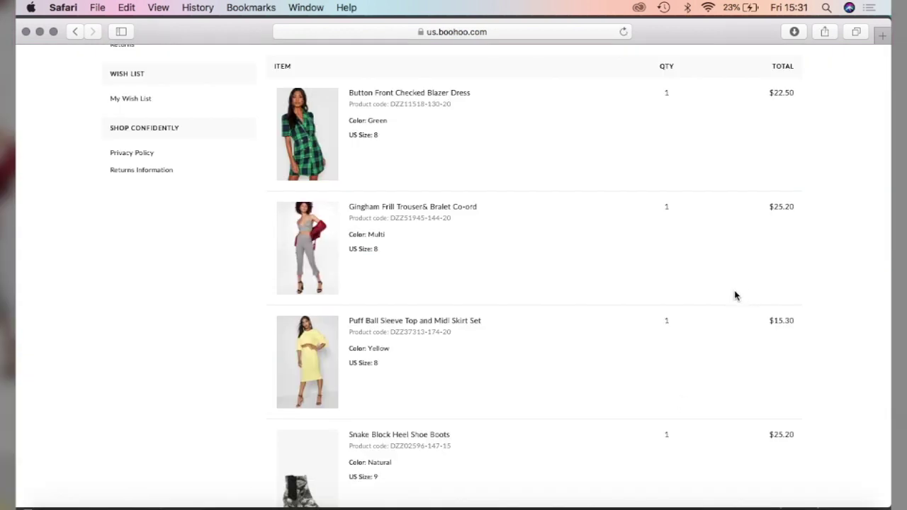
{"action": "scroll", "coordinate": [670, 287], "scroll_direction": "down", "scroll_amount": 2}
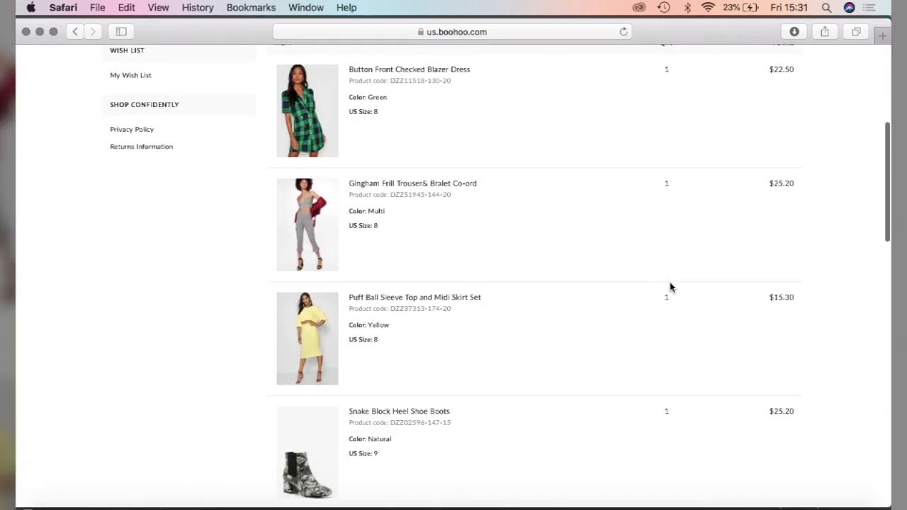
{"action": "scroll", "coordinate": [671, 287], "scroll_direction": "down", "scroll_amount": 10}
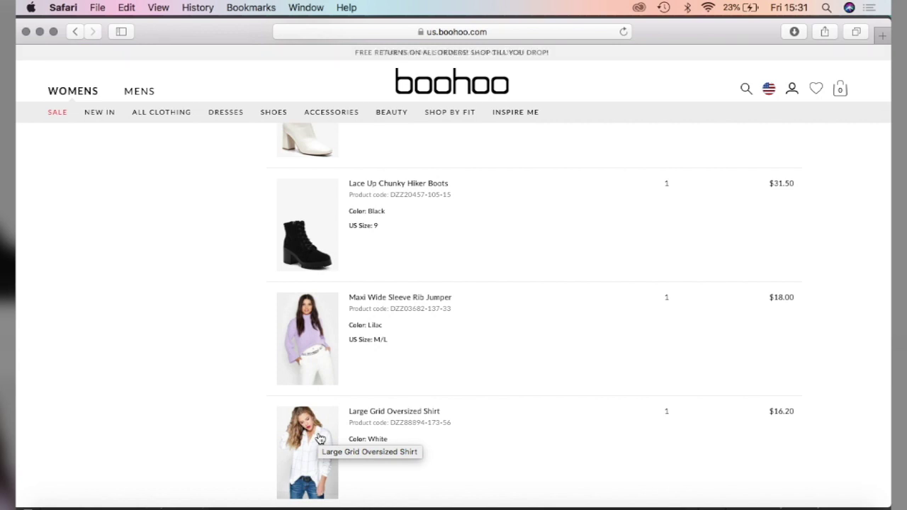
{"action": "left_click", "coordinate": [320, 438]}
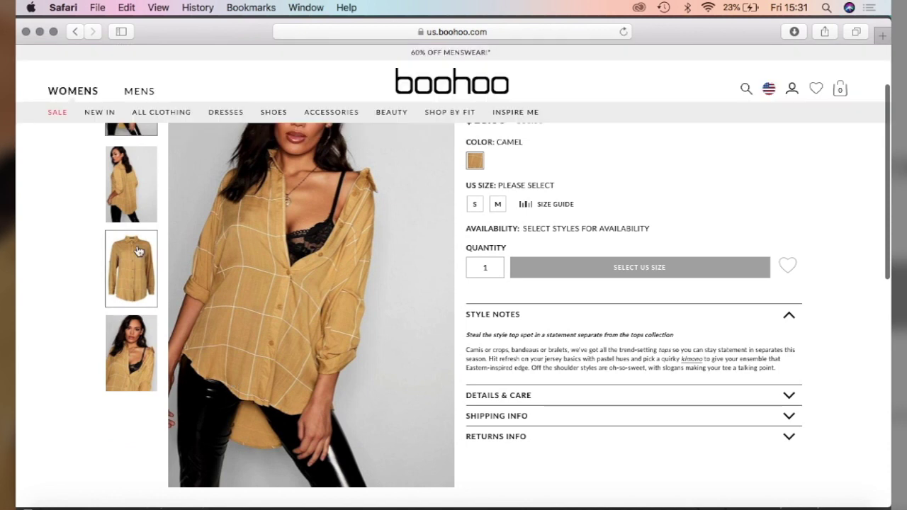
Show the product photo of the camel shirt without a model and capture it as a region screenshot
{"action": "scroll", "coordinate": [200, 278], "scroll_direction": "down", "scroll_amount": 1}
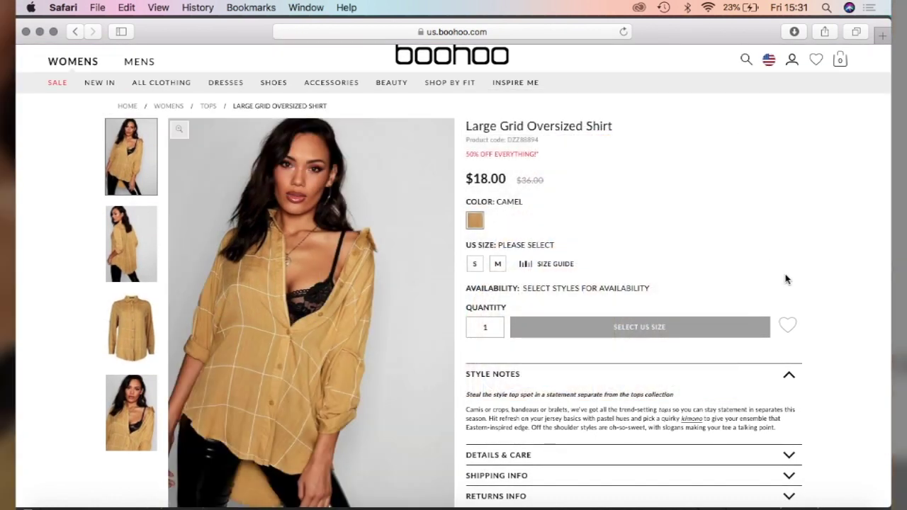
{"action": "scroll", "coordinate": [785, 279], "scroll_direction": "down", "scroll_amount": 3}
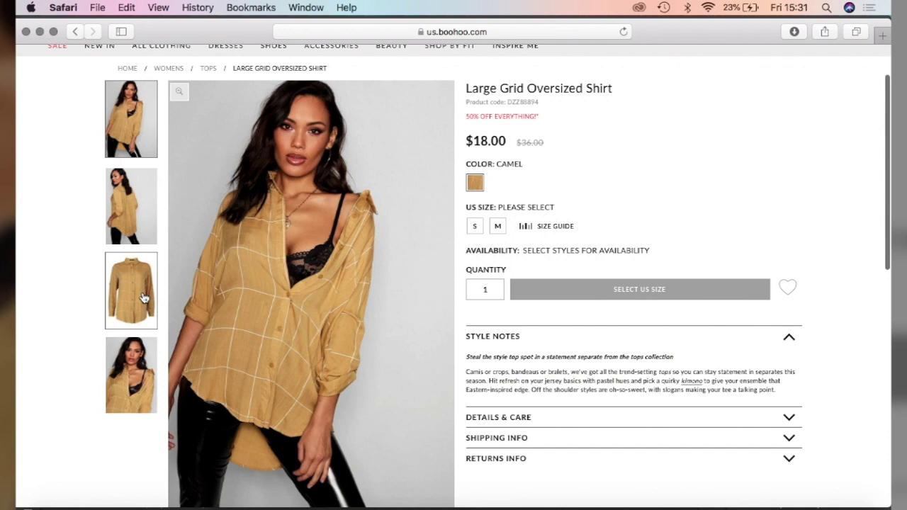
{"action": "left_click", "coordinate": [142, 294]}
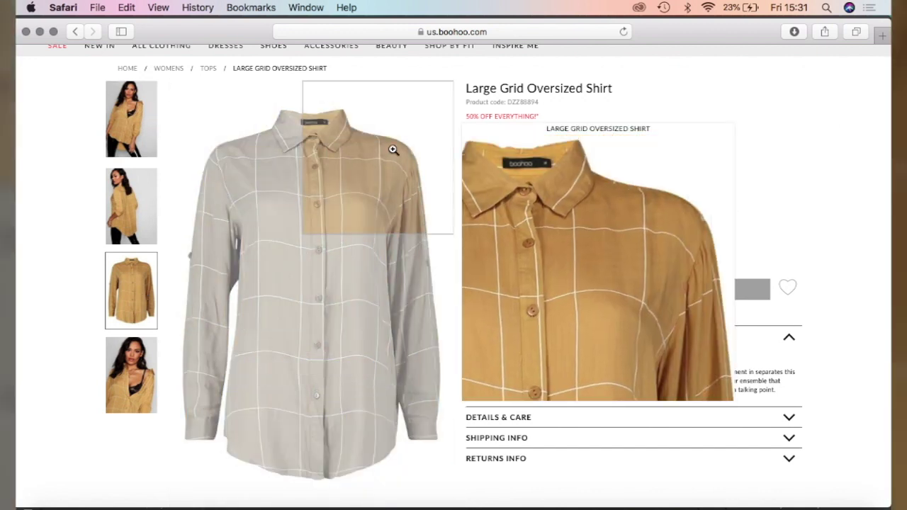
{"action": "scroll", "coordinate": [867, 201], "scroll_direction": "down", "scroll_amount": 2}
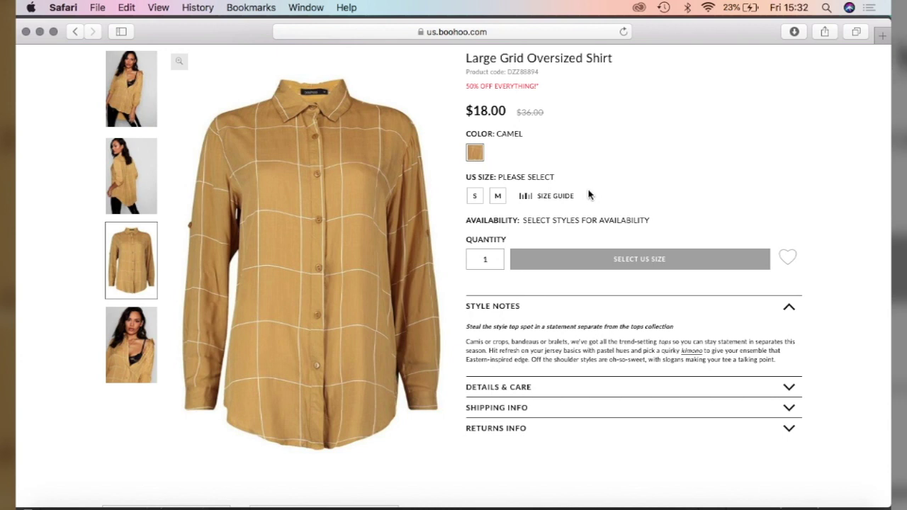
{"action": "key", "text": "super+shift+4"}
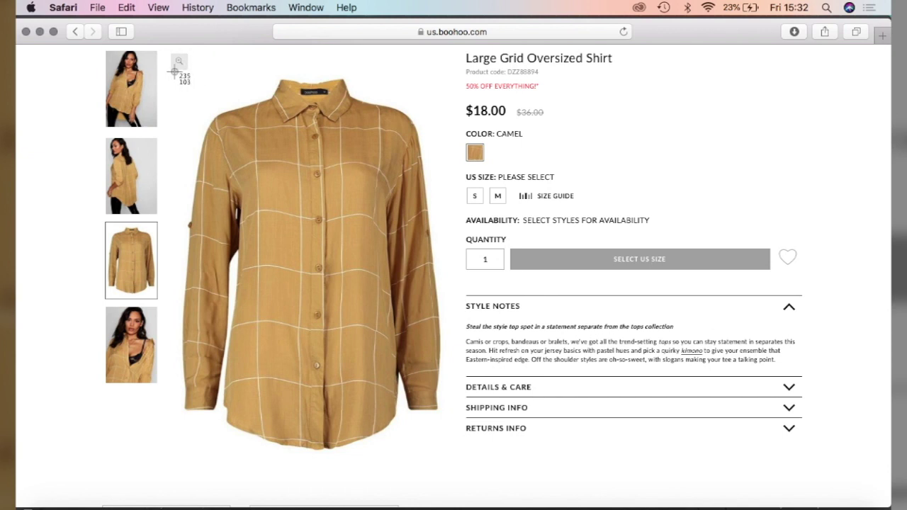
{"action": "left_click_drag", "start_coordinate": [173, 70], "coordinate": [455, 469]}
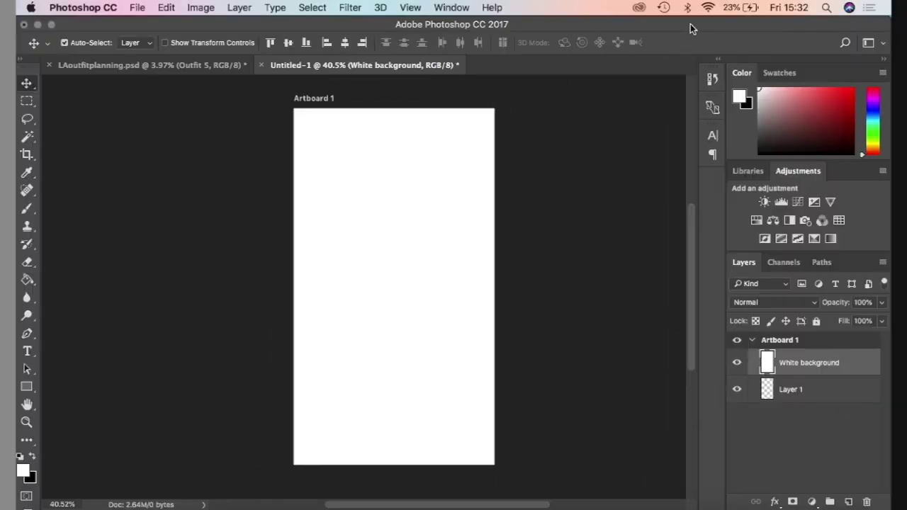
Switch to Photoshop and place the cropped shirt screenshot from the desktop onto Artboard 1
{"action": "left_click_drag", "start_coordinate": [692, 29], "coordinate": [560, 10]}
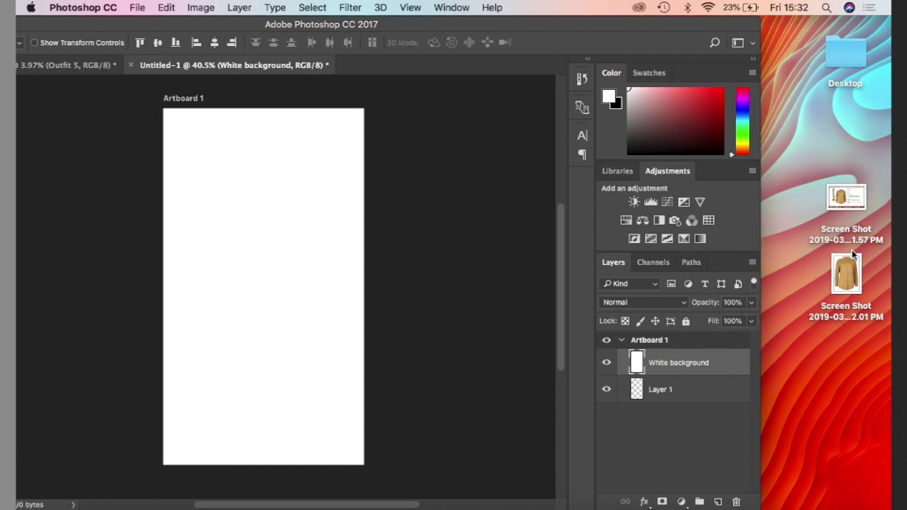
{"action": "left_click_drag", "start_coordinate": [845, 272], "coordinate": [268, 229]}
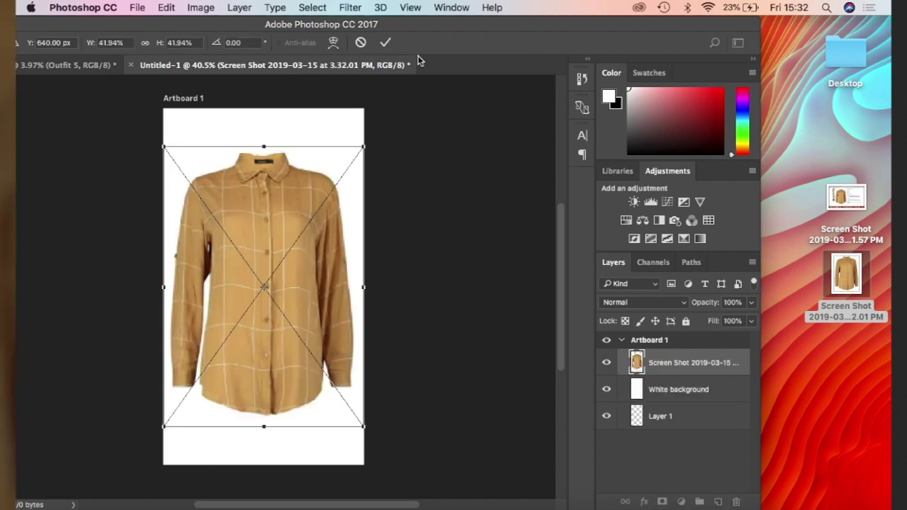
{"action": "left_click_drag", "start_coordinate": [421, 26], "coordinate": [552, 10]}
{"action": "key", "text": "Return"}
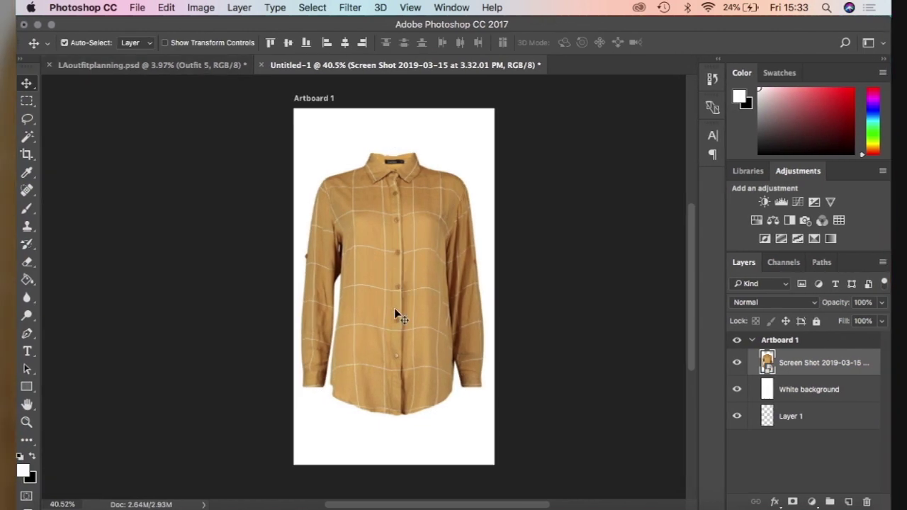
Switch to the LAoutfitplanning.psd document and make the Outfit 5 artboard visible
{"action": "left_click", "coordinate": [134, 66]}
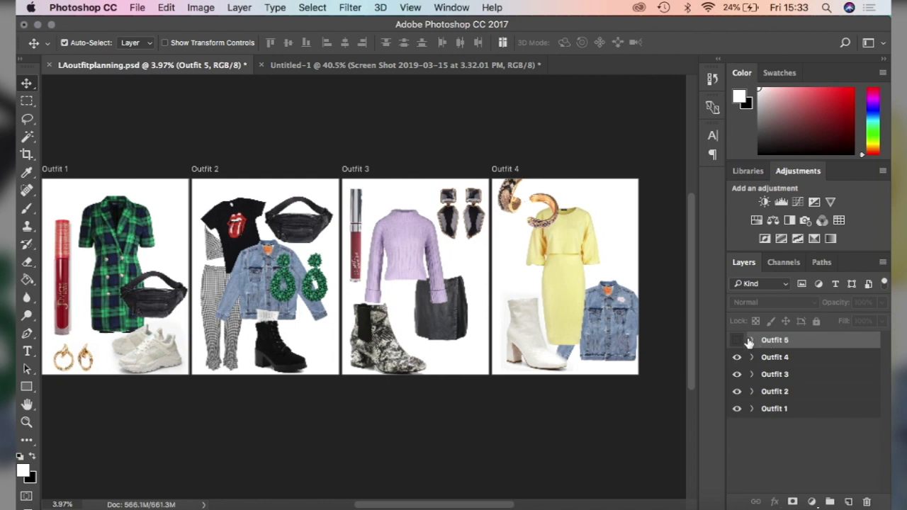
{"action": "left_click", "coordinate": [737, 340]}
{"action": "scroll", "coordinate": [639, 318], "scroll_direction": "right", "scroll_amount": 5}
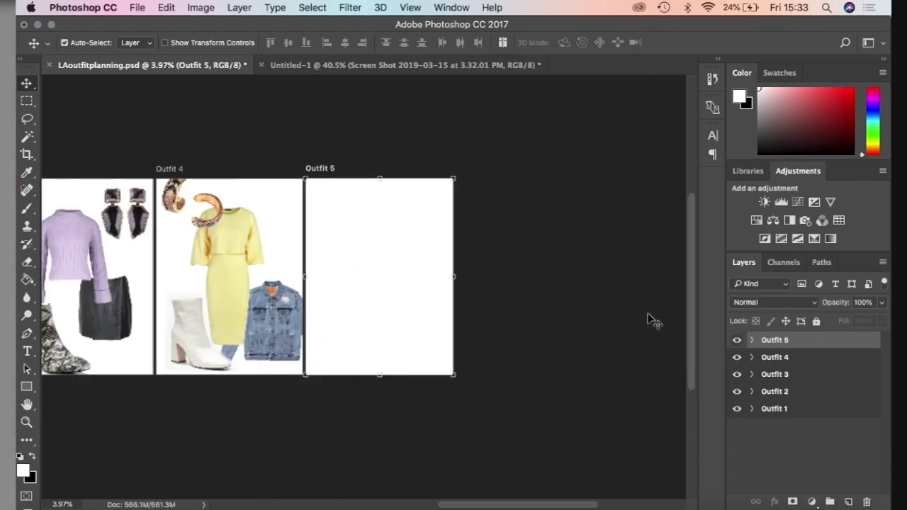
{"action": "left_click", "coordinate": [752, 341]}
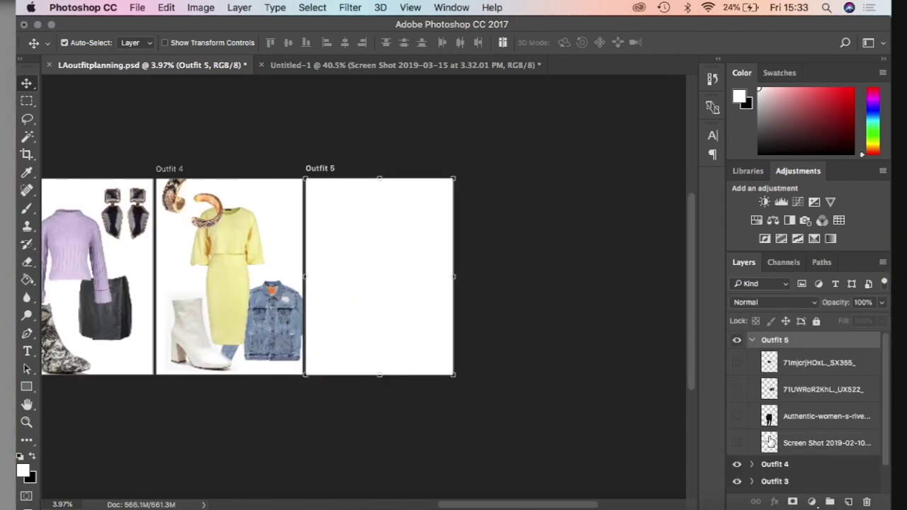
{"action": "left_click", "coordinate": [752, 340]}
Hide the Outfit 1 to Outfit 4 artboards and show the white checked shirt screenshot layer in Outfit 5
{"action": "left_click_drag", "start_coordinate": [736, 357], "coordinate": [736, 407]}
{"action": "left_click", "coordinate": [752, 341]}
{"action": "scroll", "coordinate": [460, 306], "scroll_direction": "up", "scroll_amount": 3}
{"action": "scroll", "coordinate": [461, 306], "scroll_direction": "up", "scroll_amount": 2}
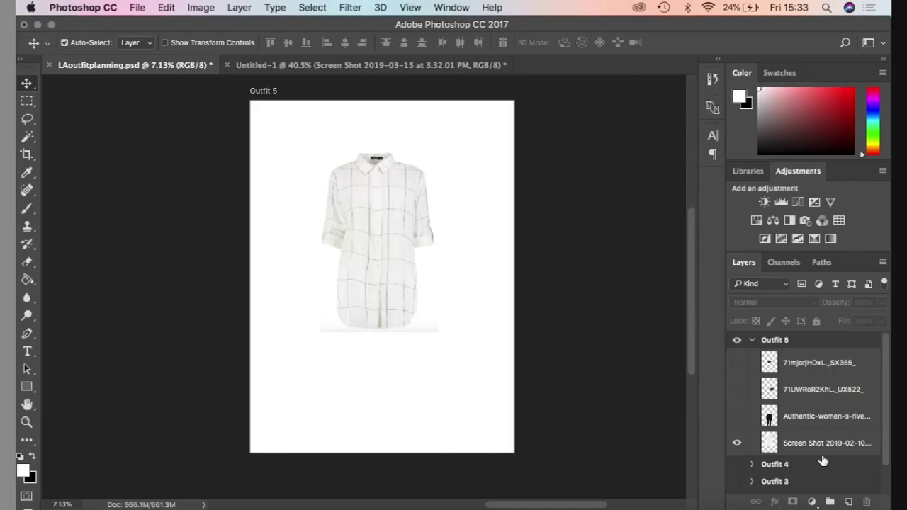
Select the shirt screenshot layer in Outfit 5 and move the shirt slightly down and to the right
{"action": "left_click", "coordinate": [824, 445]}
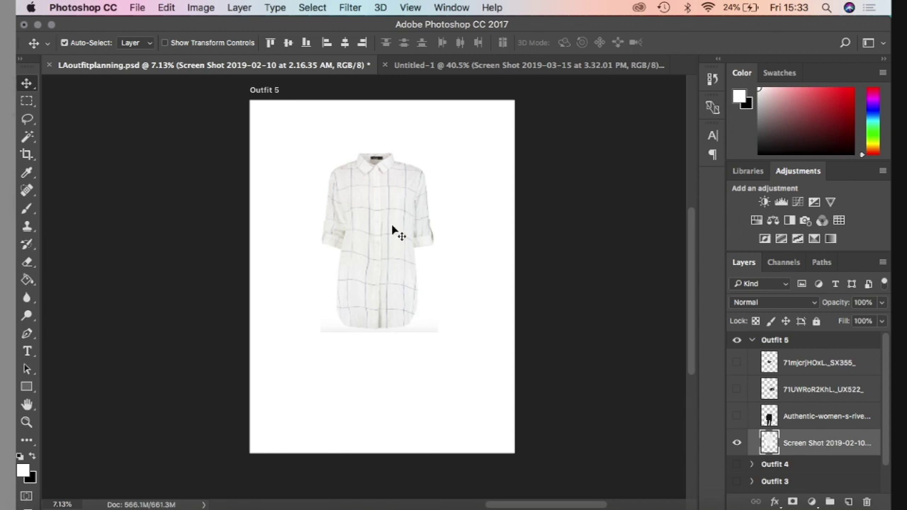
{"action": "left_click_drag", "start_coordinate": [396, 236], "coordinate": [400, 241]}
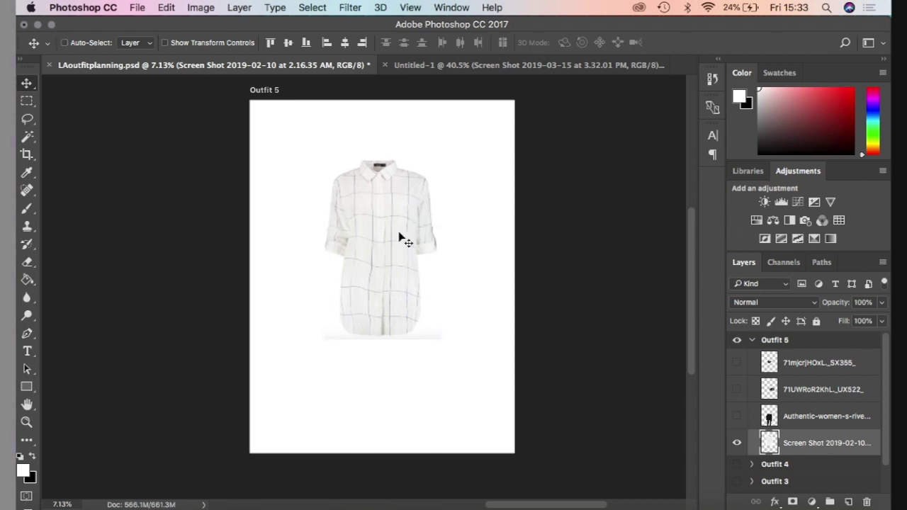
{"action": "key", "text": "super+t"}
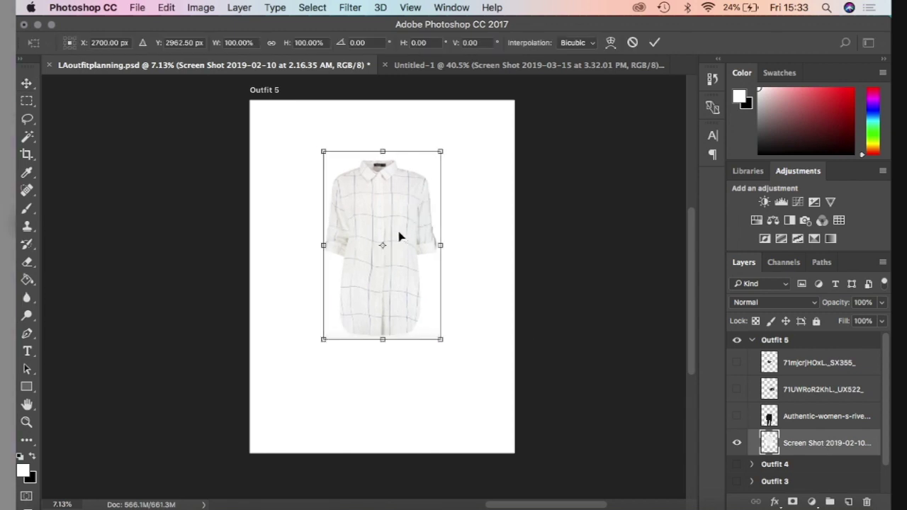
{"action": "left_click", "coordinate": [272, 43]}
{"action": "mouse_move", "coordinate": [216, 46]}
{"action": "left_mouse_down"}
{"action": "mouse_move", "coordinate": [269, 46]}
{"action": "mouse_move", "coordinate": [217, 49]}
{"action": "mouse_move", "coordinate": [230, 47]}
{"action": "left_mouse_up"}
{"action": "key", "text": "Escape"}
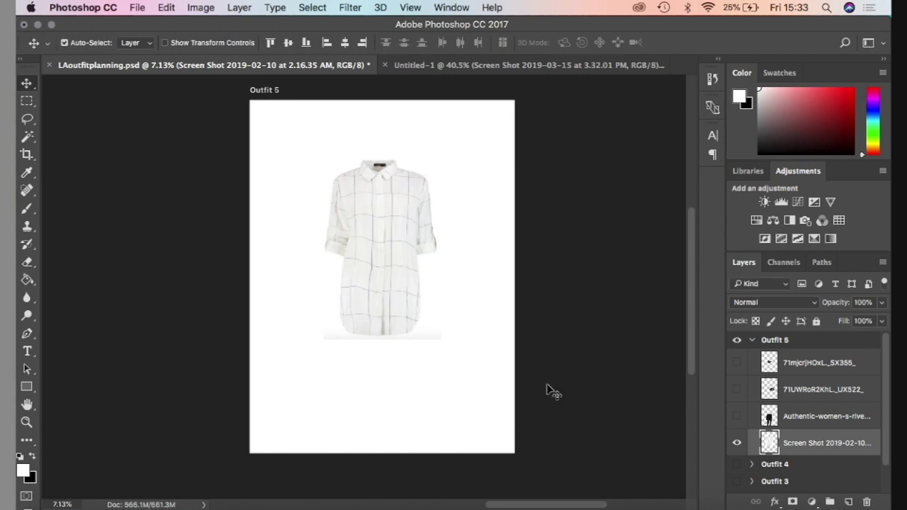
Make a rectangular selection around the lower part of the grey strip beneath the shirt's hem in Outfit 5
{"action": "scroll", "coordinate": [383, 345], "scroll_direction": "up", "scroll_amount": 3}
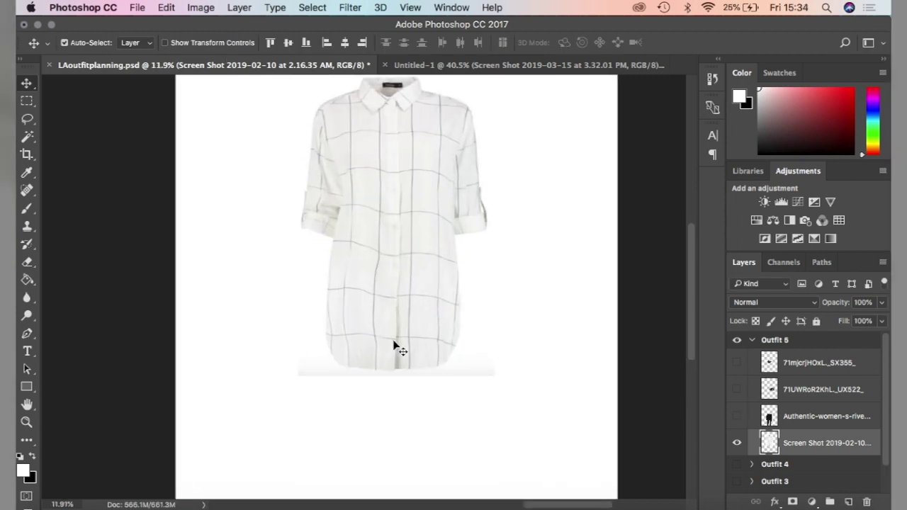
{"action": "scroll", "coordinate": [342, 366], "scroll_direction": "up", "scroll_amount": 2}
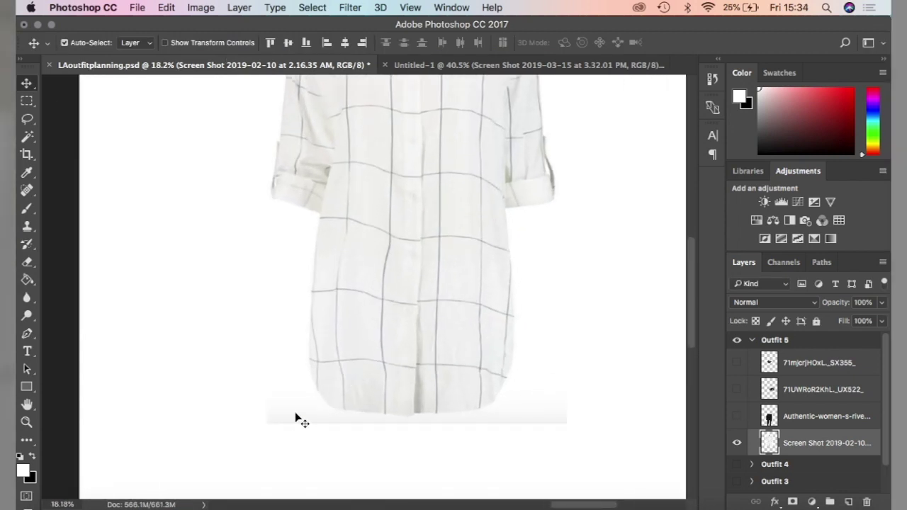
{"action": "key", "text": "e"}
{"action": "left_click", "coordinate": [26, 102]}
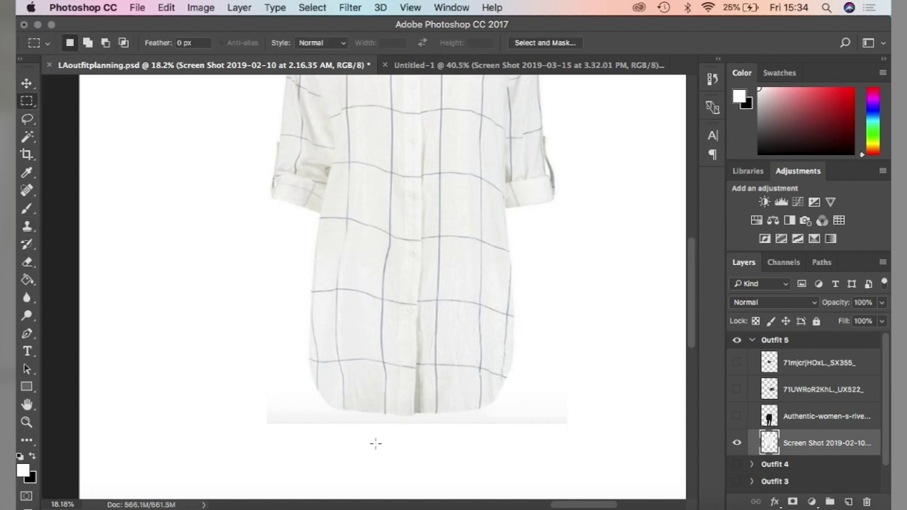
{"action": "scroll", "coordinate": [273, 409], "scroll_direction": "up", "scroll_amount": 2}
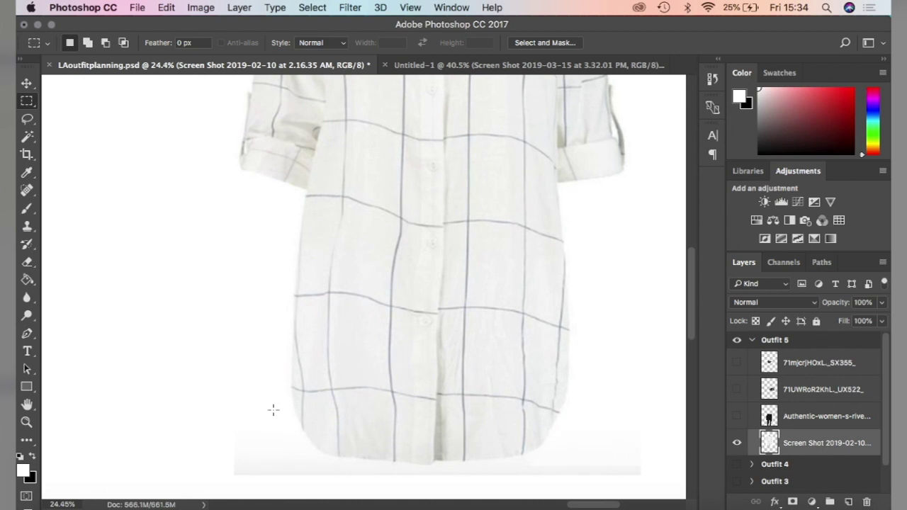
{"action": "scroll", "coordinate": [273, 409], "scroll_direction": "down", "scroll_amount": 4}
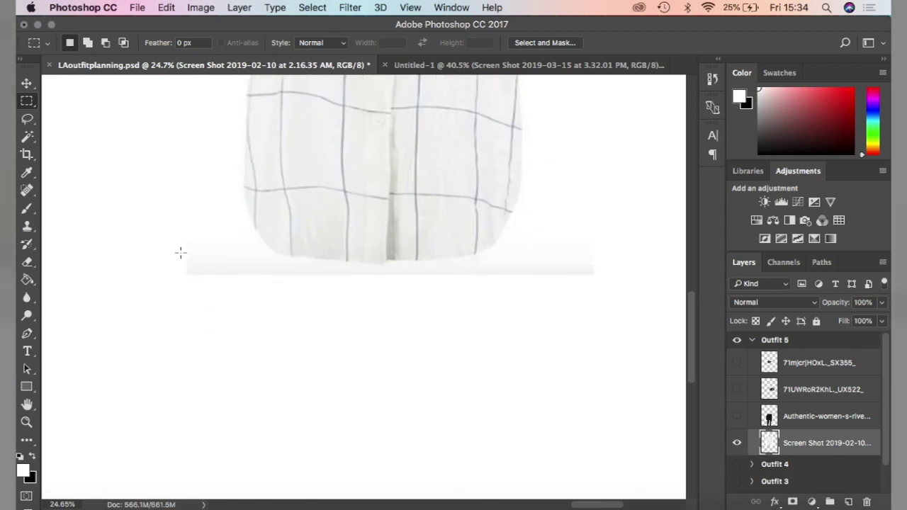
{"action": "left_click_drag", "start_coordinate": [182, 258], "coordinate": [601, 286]}
{"action": "key", "text": "super+d"}
{"action": "left_click_drag", "start_coordinate": [608, 262], "coordinate": [151, 306]}
{"action": "left_click", "coordinate": [151, 306]}
{"action": "key", "text": "super+z"}
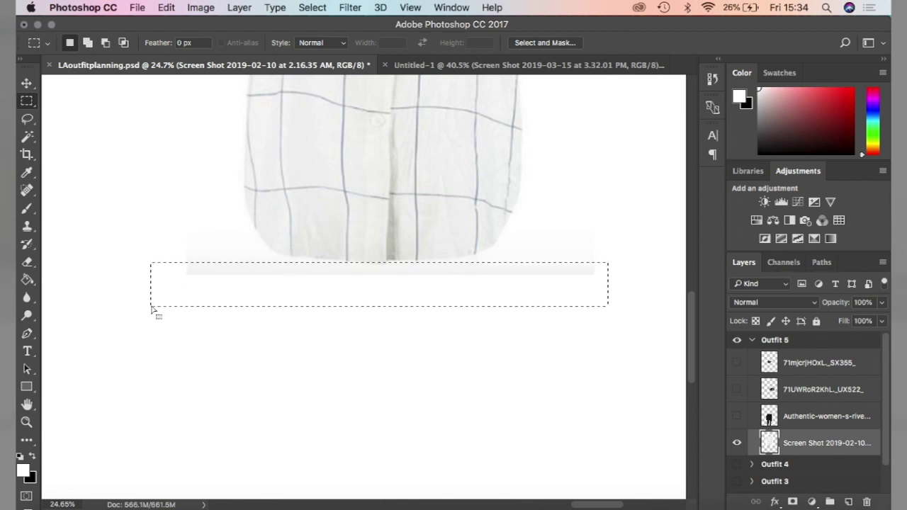
Erase the grey strip inside the selection below the shirt, deselect, and return to the Move tool with the artboard in view
{"action": "left_click", "coordinate": [28, 263]}
{"action": "mouse_move", "coordinate": [164, 274]}
{"action": "left_mouse_down"}
{"action": "mouse_move", "coordinate": [304, 283]}
{"action": "mouse_move", "coordinate": [295, 281]}
{"action": "mouse_move", "coordinate": [321, 261]}
{"action": "mouse_move", "coordinate": [411, 270]}
{"action": "mouse_move", "coordinate": [276, 267]}
{"action": "mouse_move", "coordinate": [486, 278]}
{"action": "mouse_move", "coordinate": [313, 234]}
{"action": "mouse_move", "coordinate": [522, 258]}
{"action": "mouse_move", "coordinate": [455, 290]}
{"action": "mouse_move", "coordinate": [605, 301]}
{"action": "mouse_move", "coordinate": [493, 275]}
{"action": "mouse_move", "coordinate": [555, 300]}
{"action": "mouse_move", "coordinate": [585, 299]}
{"action": "left_mouse_up"}
{"action": "key", "text": "super+d"}
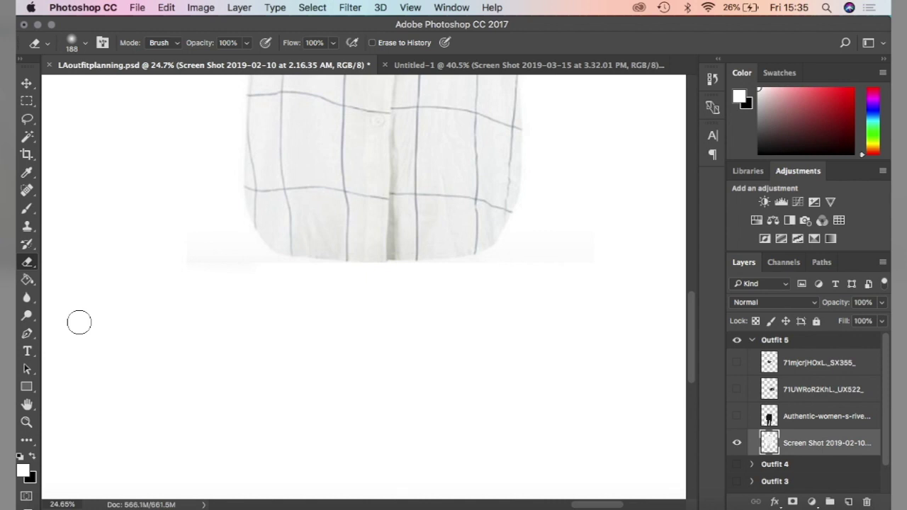
{"action": "left_click", "coordinate": [27, 83]}
{"action": "scroll", "coordinate": [312, 234], "scroll_direction": "down", "scroll_amount": 10}
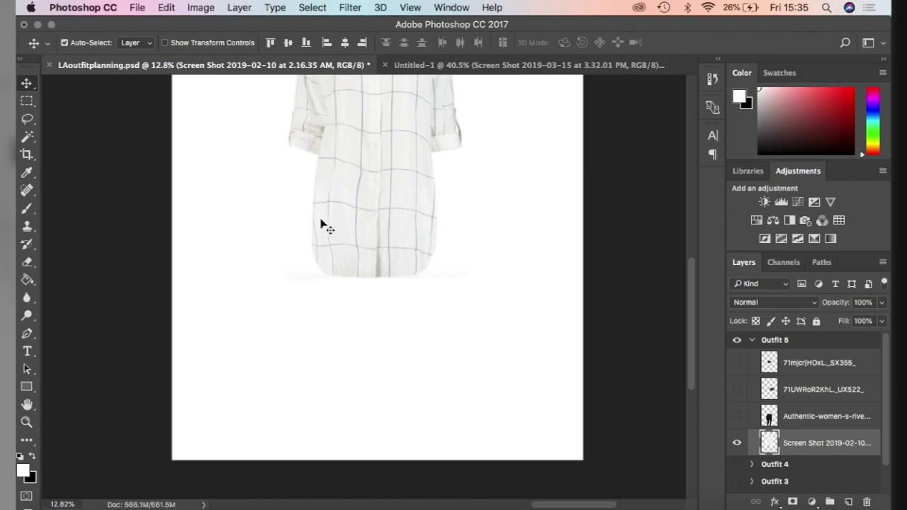
{"action": "scroll", "coordinate": [321, 226], "scroll_direction": "down", "scroll_amount": 1}
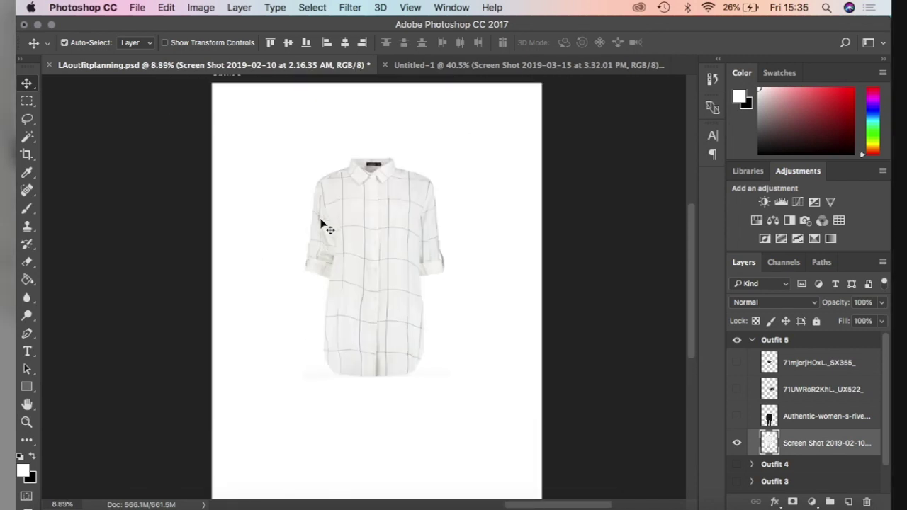
{"action": "scroll", "coordinate": [321, 225], "scroll_direction": "down", "scroll_amount": 1}
{"action": "scroll", "coordinate": [321, 225], "scroll_direction": "down", "scroll_amount": 2}
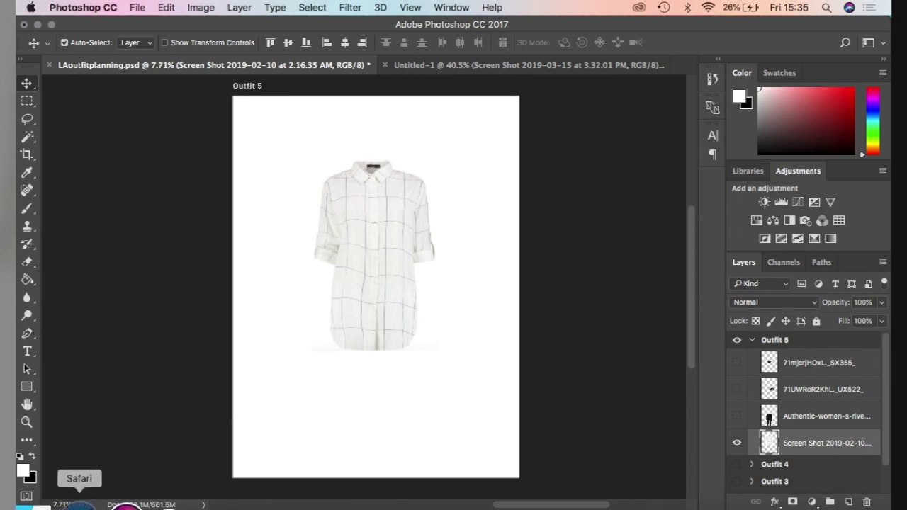
Switch to Safari and open the Google home page
{"action": "left_click", "coordinate": [79, 500]}
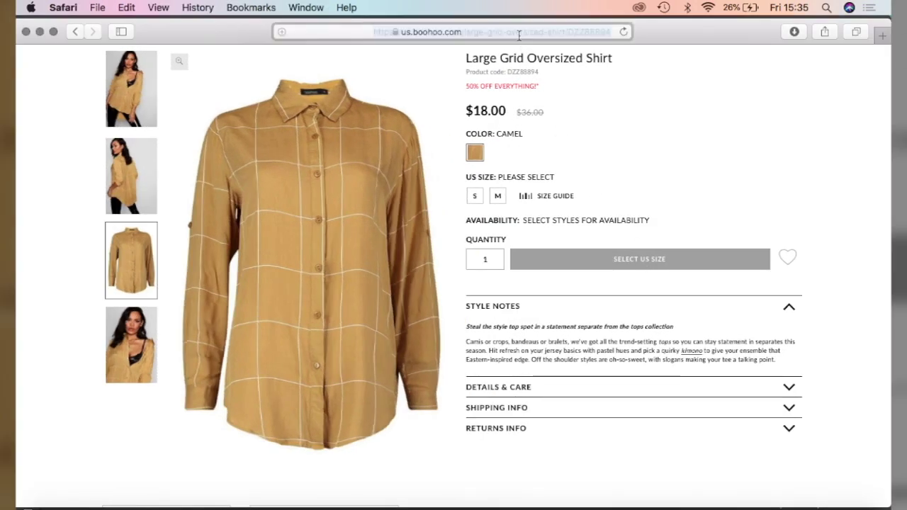
{"action": "left_click", "coordinate": [519, 35]}
{"action": "type", "text": "goog"}
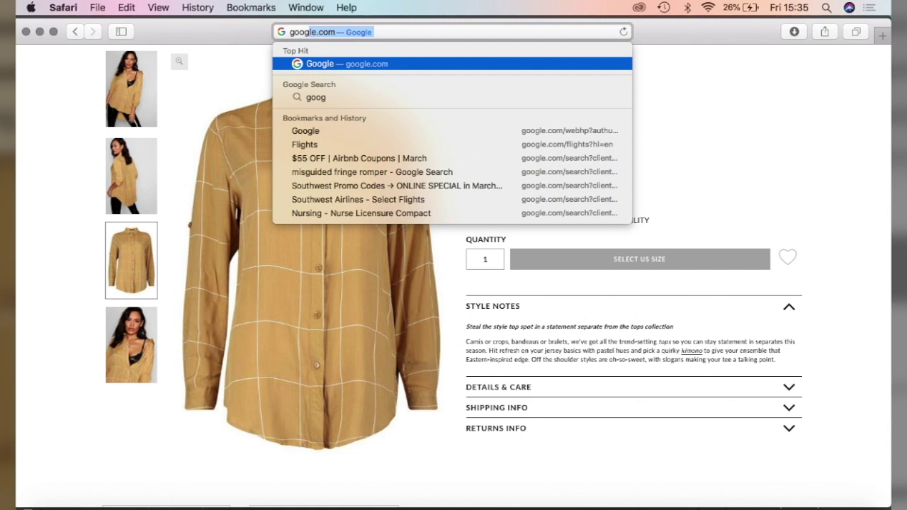
{"action": "key", "text": "Return"}
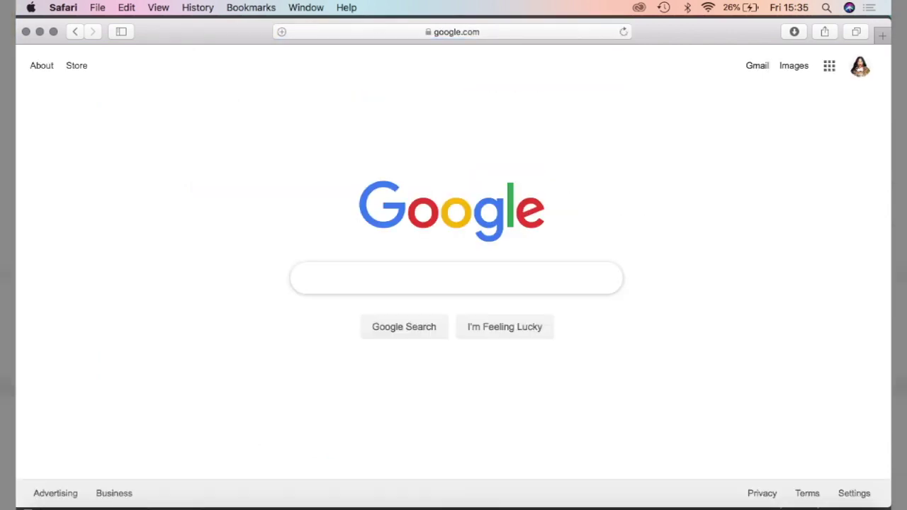
Search Google for "black vintage highway signs" and show the image results
{"action": "type", "text": "vintag"}
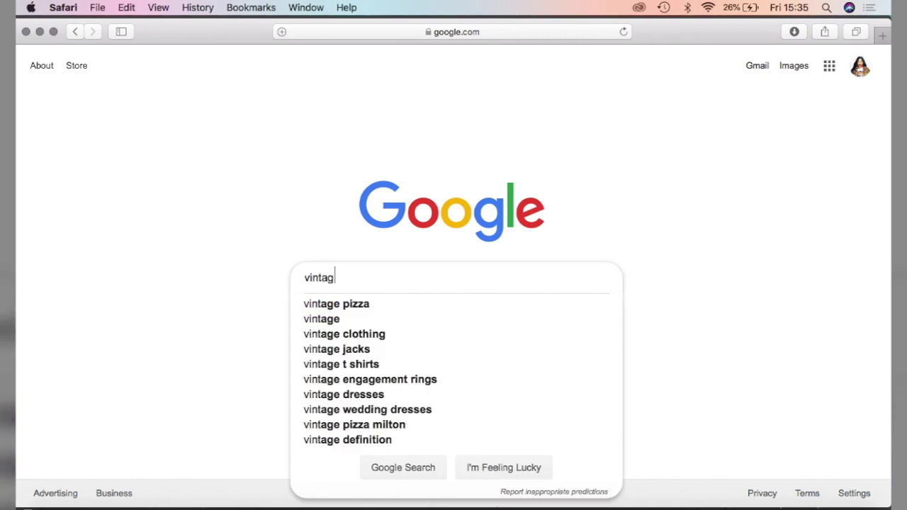
{"action": "type", "text": "e highway"}
{"action": "key", "text": "Down"}
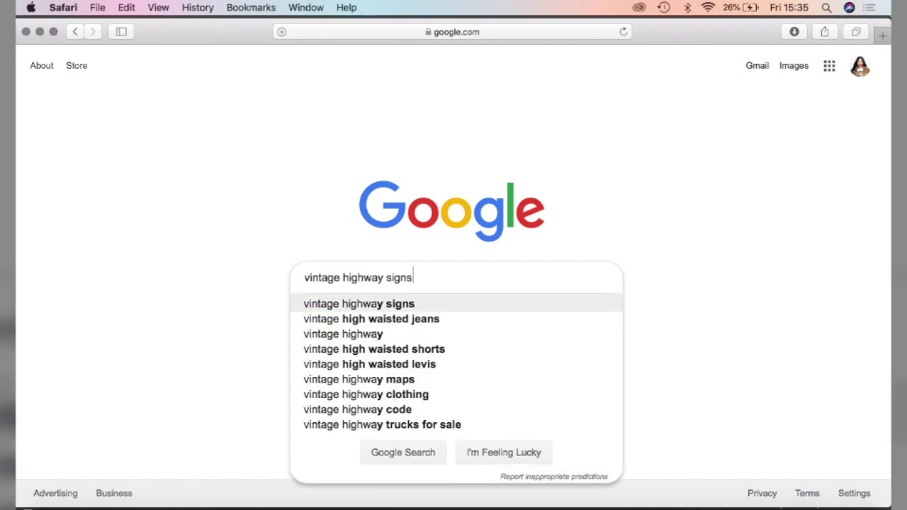
{"action": "left_click", "coordinate": [306, 279]}
{"action": "type", "text": "black"}
{"action": "key", "text": "Return"}
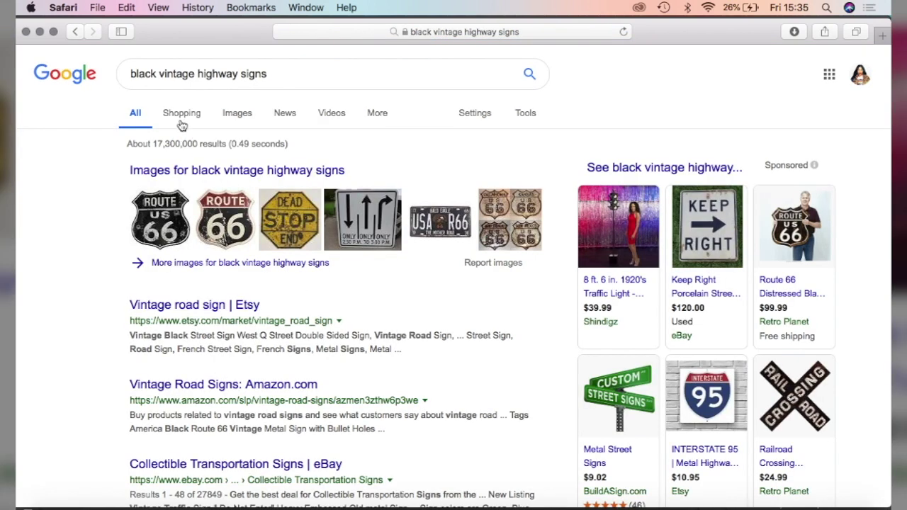
{"action": "left_click", "coordinate": [236, 117]}
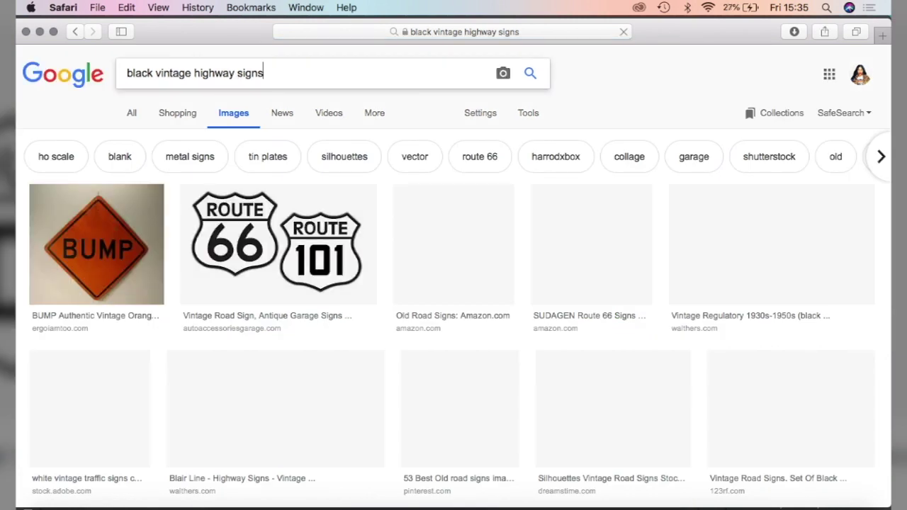
Change the image search to "black vintage highway jeans" and look through the results for suitable black jeans
{"action": "key", "text": "BackSpace"}
{"action": "key", "text": "BackSpace"}
{"action": "key", "text": "BackSpace"}
{"action": "key", "text": "BackSpace"}
{"action": "key", "text": "BackSpace"}
{"action": "type", "text": "j"}
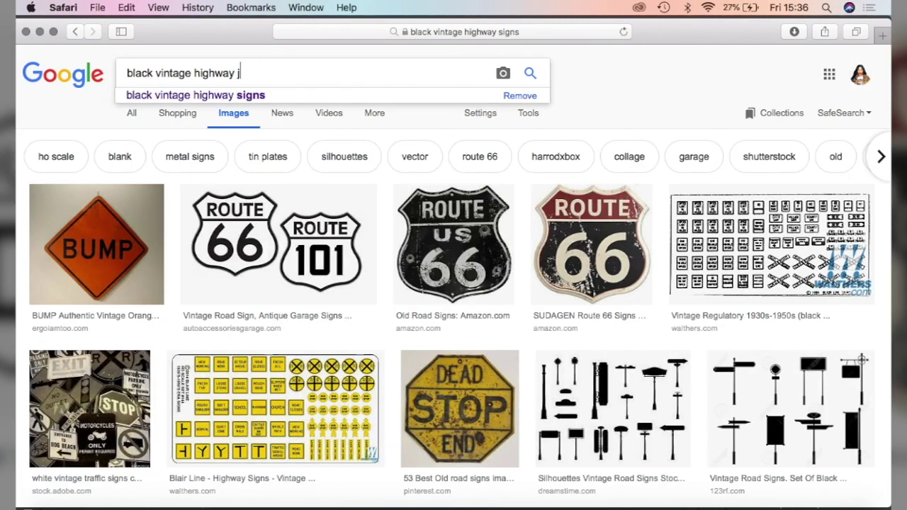
{"action": "type", "text": "easnss"}
{"action": "key", "text": "Return"}
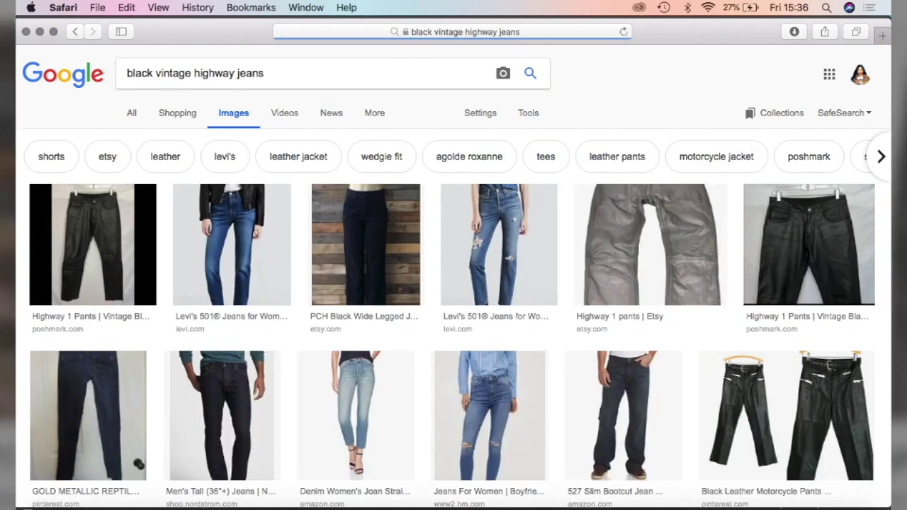
{"action": "scroll", "coordinate": [701, 374], "scroll_direction": "down", "scroll_amount": 10}
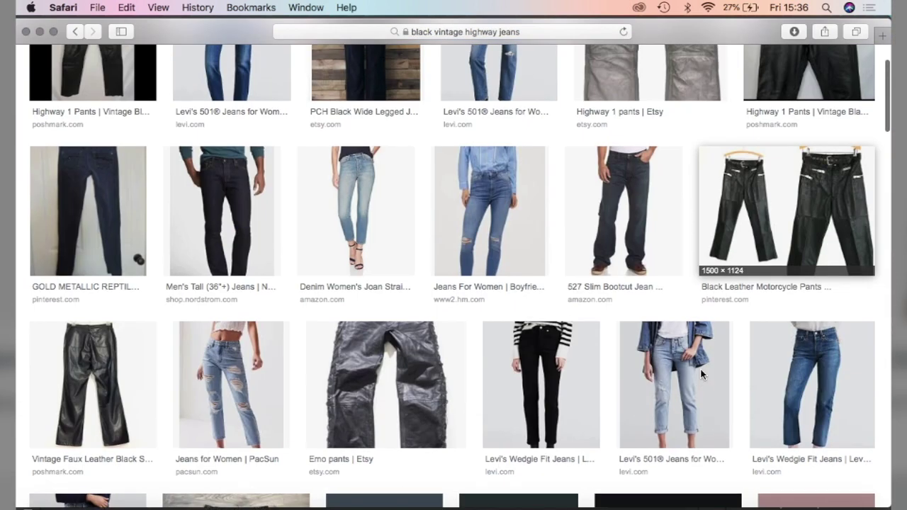
{"action": "scroll", "coordinate": [700, 374], "scroll_direction": "down", "scroll_amount": 5}
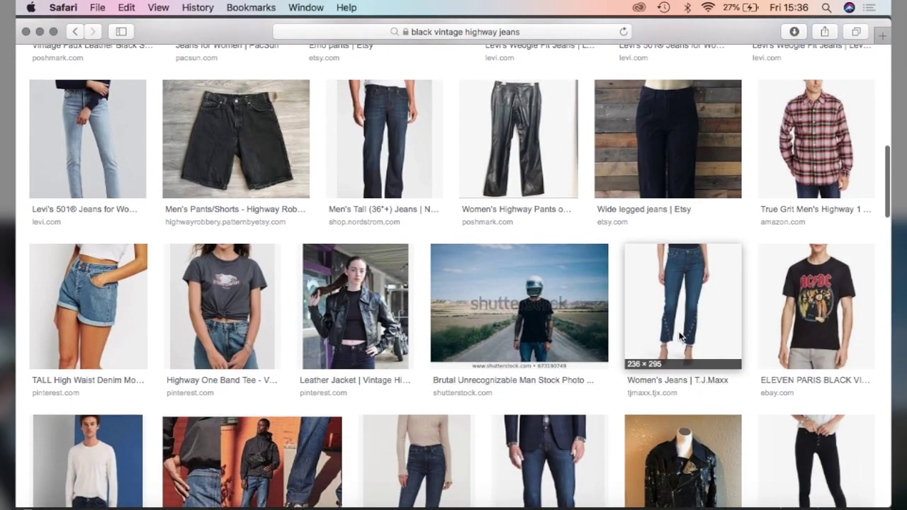
{"action": "scroll", "coordinate": [758, 362], "scroll_direction": "down", "scroll_amount": 15}
{"action": "scroll", "coordinate": [759, 361], "scroll_direction": "down", "scroll_amount": 10}
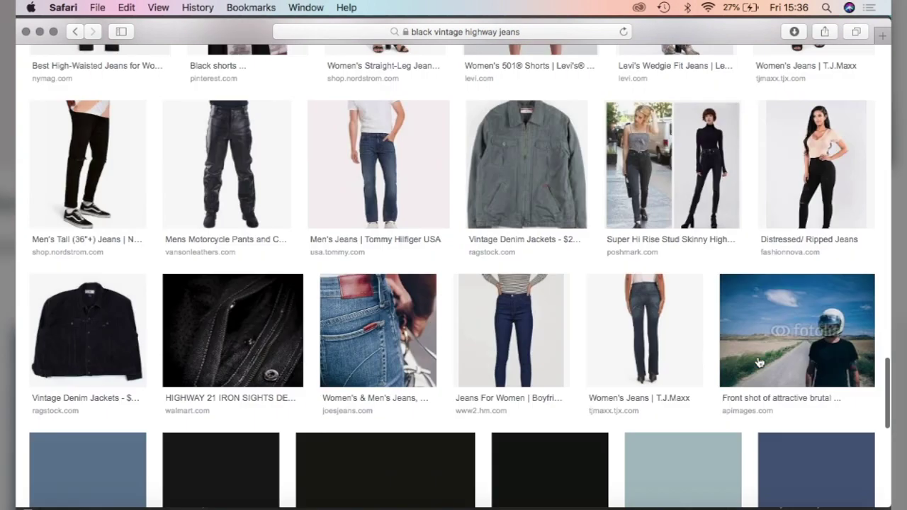
{"action": "scroll", "coordinate": [639, 393], "scroll_direction": "down", "scroll_amount": 20}
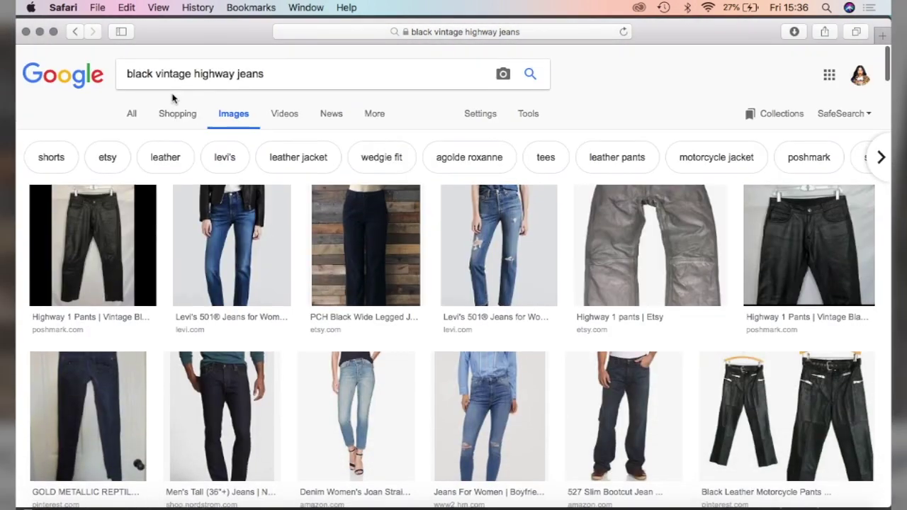
Replace the image search query with "black high waisted jeans" and run it
{"action": "left_click_drag", "start_coordinate": [293, 74], "coordinate": [161, 74]}
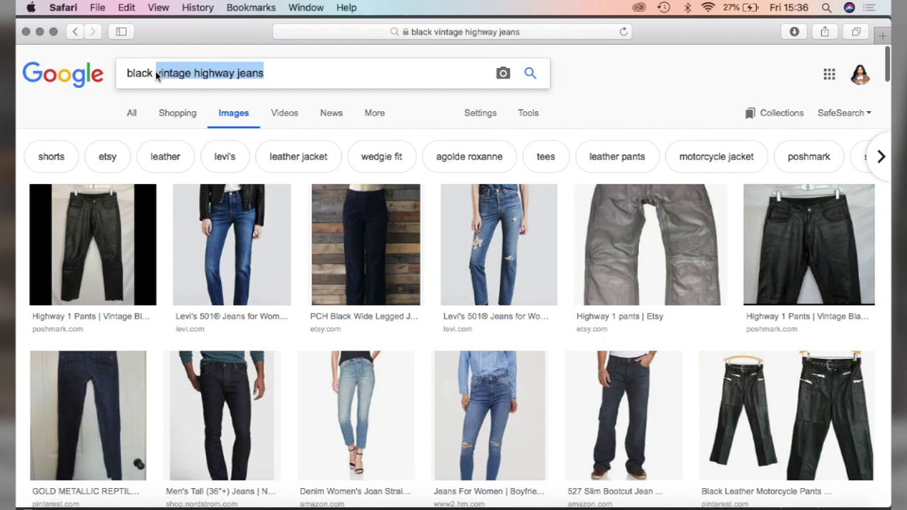
{"action": "type", "text": "highwasi"}
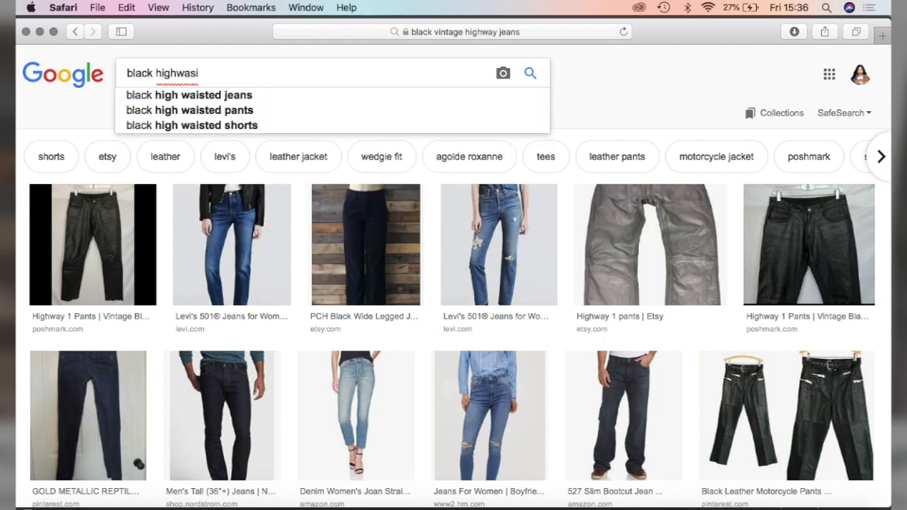
{"action": "key", "text": "Down"}
{"action": "key", "text": "Return"}
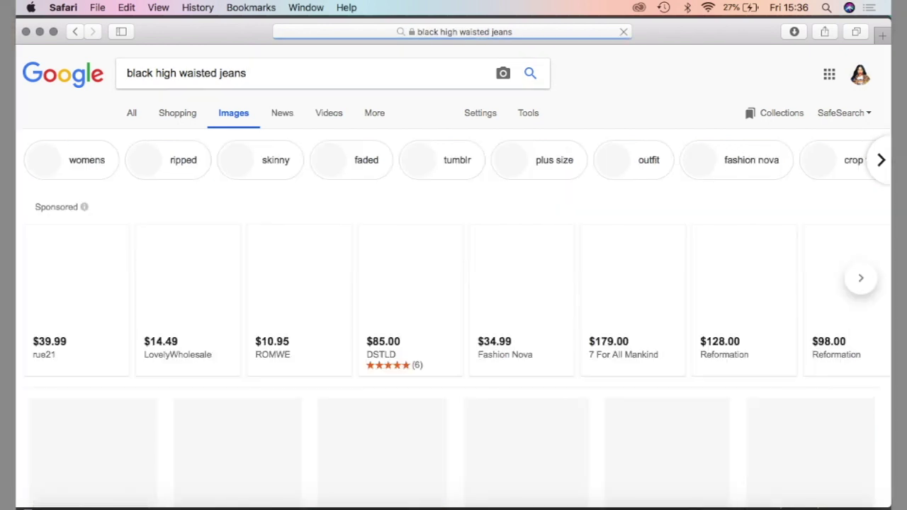
Browse the black high waisted jeans images and preview the Independent's ripped-knee jeans and the related Le Fix MK Track Pants Black
{"action": "scroll", "coordinate": [685, 407], "scroll_direction": "down", "scroll_amount": 5}
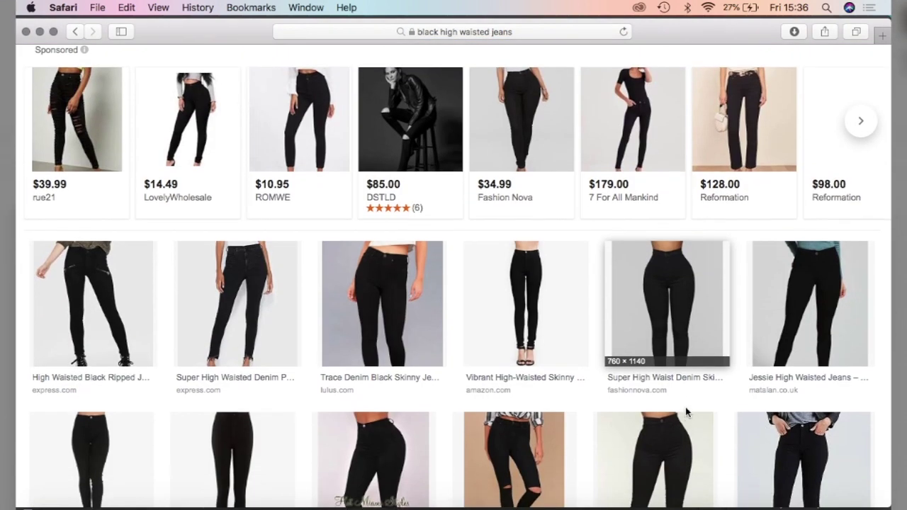
{"action": "scroll", "coordinate": [685, 406], "scroll_direction": "down", "scroll_amount": 3}
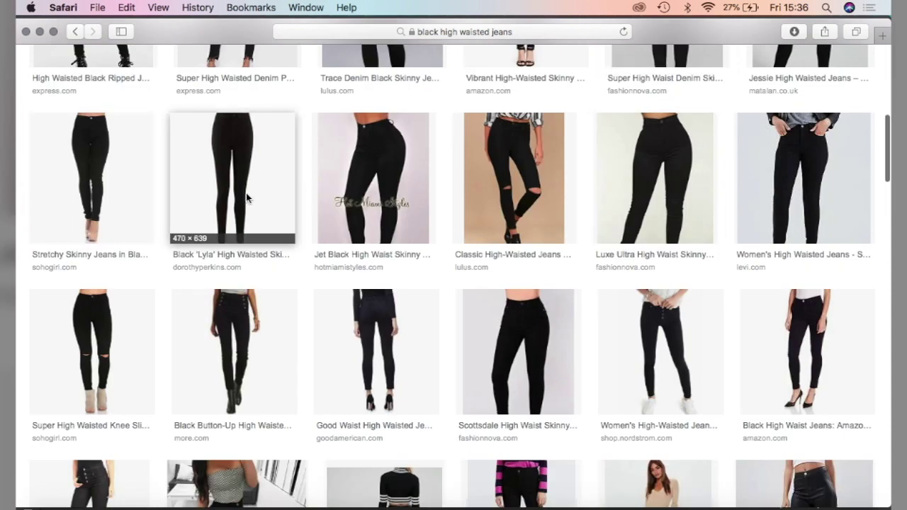
{"action": "scroll", "coordinate": [673, 281], "scroll_direction": "down", "scroll_amount": 5}
{"action": "scroll", "coordinate": [673, 284], "scroll_direction": "down", "scroll_amount": 8}
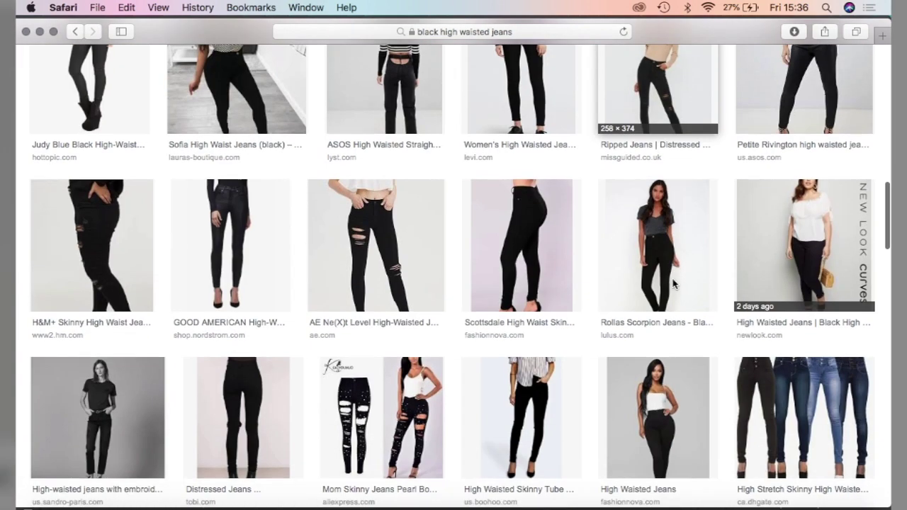
{"action": "scroll", "coordinate": [673, 283], "scroll_direction": "down", "scroll_amount": 10}
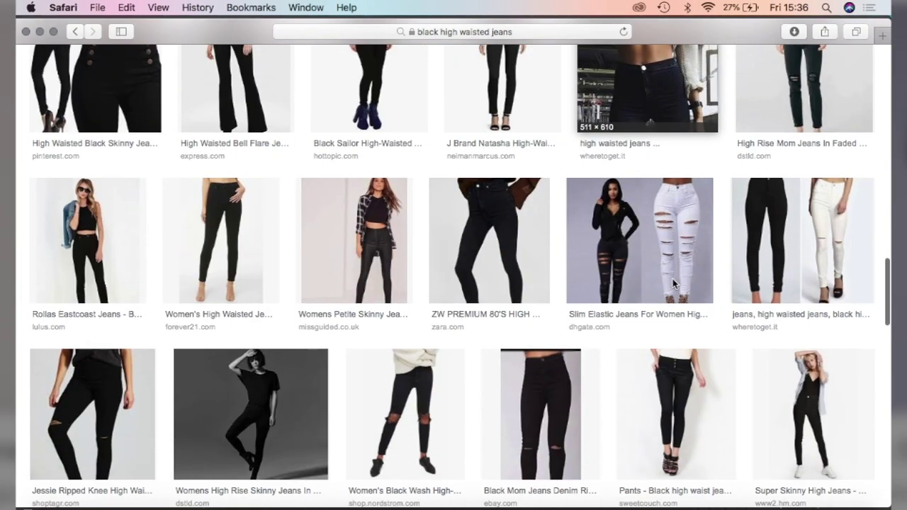
{"action": "scroll", "coordinate": [673, 284], "scroll_direction": "down", "scroll_amount": 6}
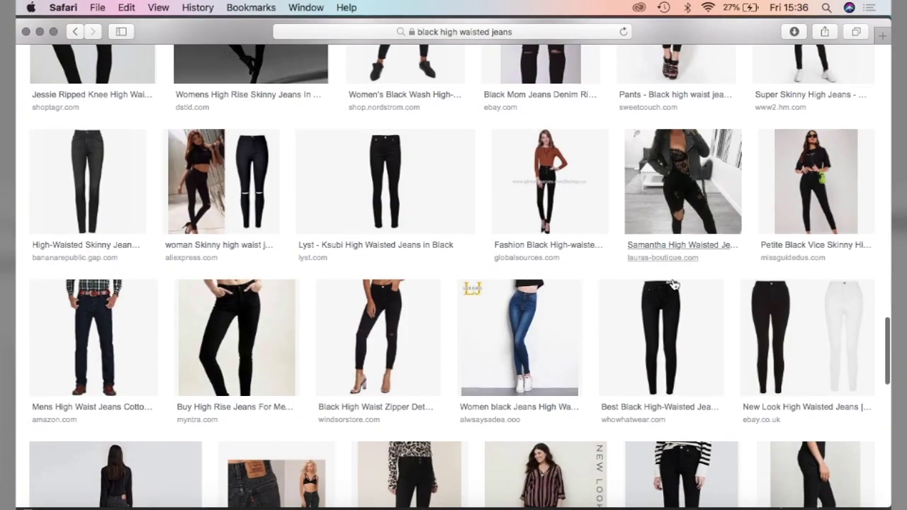
{"action": "scroll", "coordinate": [576, 414], "scroll_direction": "down", "scroll_amount": 18}
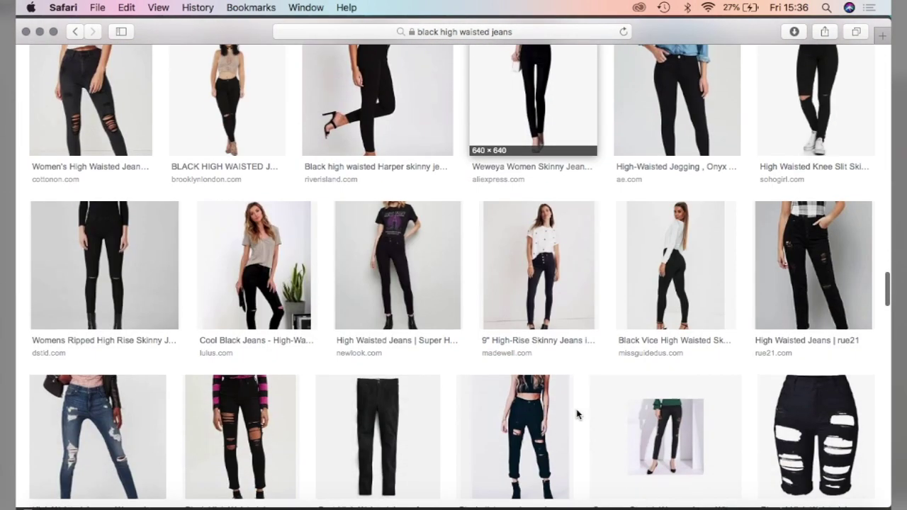
{"action": "scroll", "coordinate": [577, 414], "scroll_direction": "down", "scroll_amount": 3}
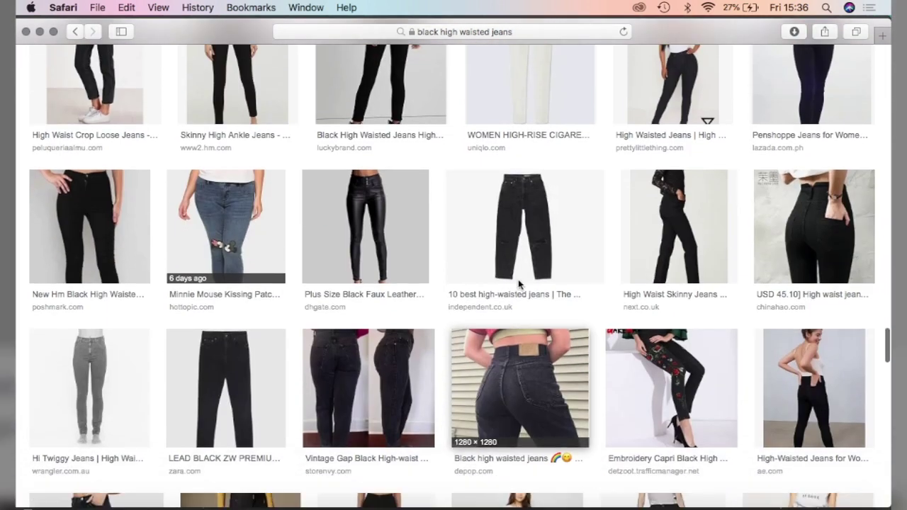
{"action": "left_click", "coordinate": [517, 225]}
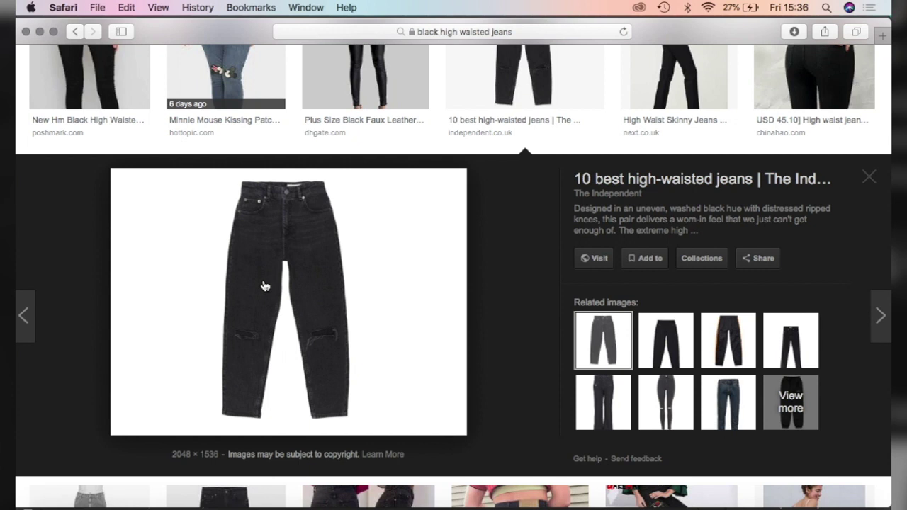
{"action": "left_click", "coordinate": [665, 360]}
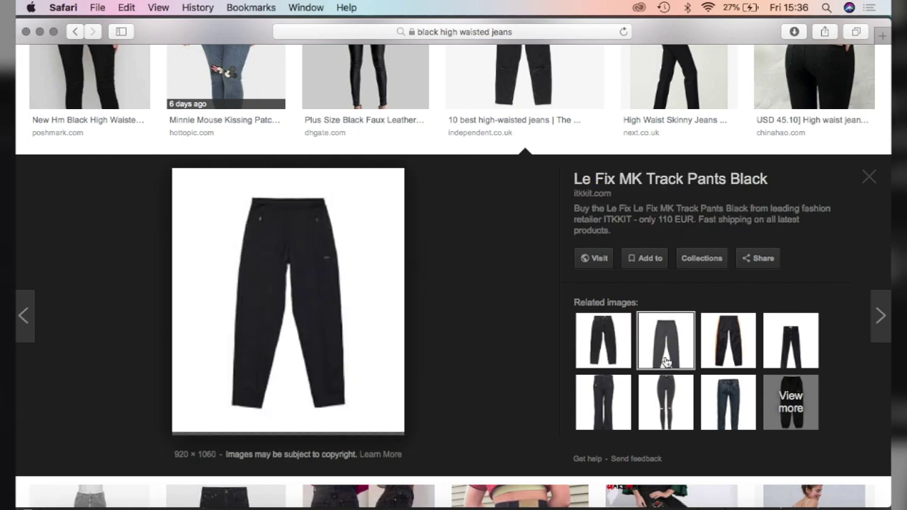
Reopen the preview of the Independent's ripped-knee black jeans and place its image on the Outfit 5 artboard in Photoshop
{"action": "left_click", "coordinate": [611, 347]}
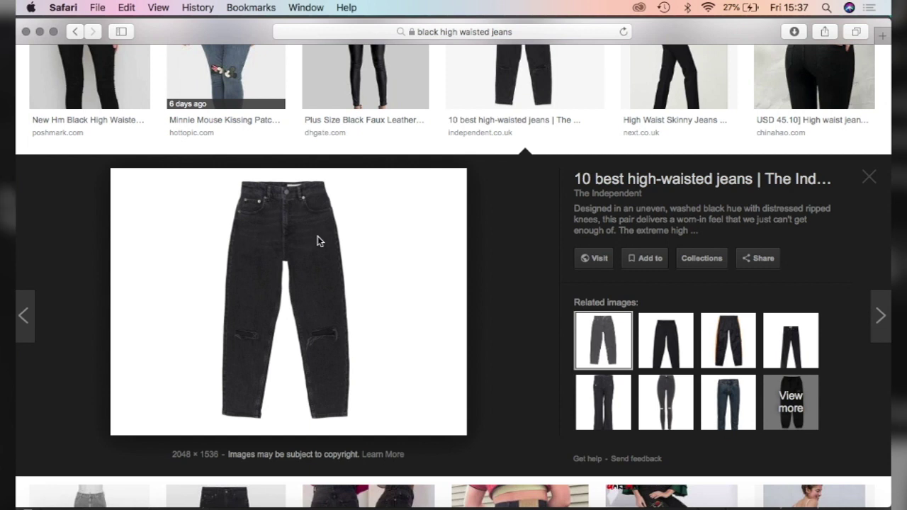
{"action": "mouse_move", "coordinate": [349, 506]}
{"action": "left_click_drag", "start_coordinate": [348, 505], "coordinate": [393, 283]}
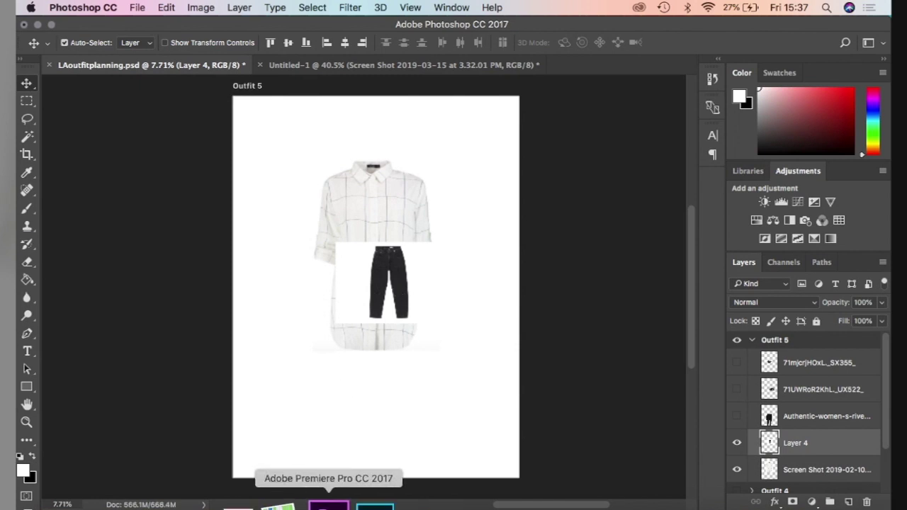
Switch back to Safari and save the ripped-knee black jeans image to the Downloads folder
{"action": "left_click", "coordinate": [82, 503]}
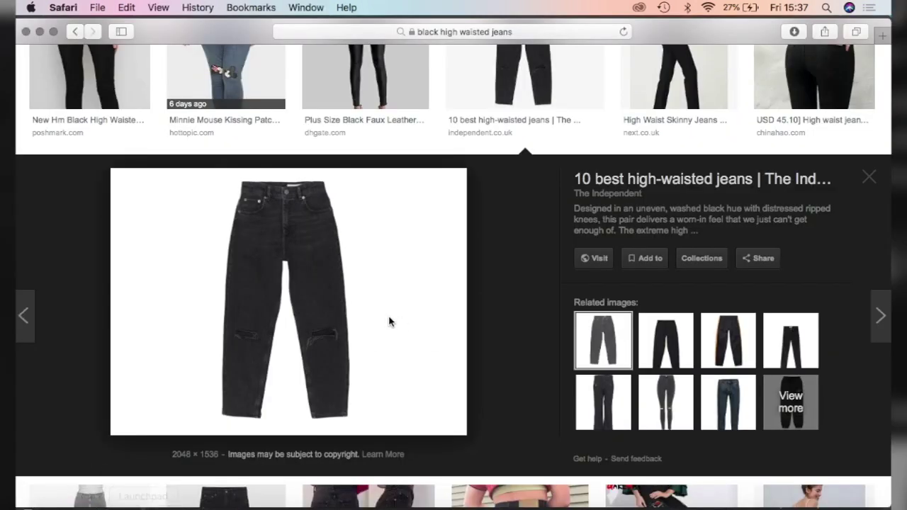
{"action": "right_click", "coordinate": [345, 289]}
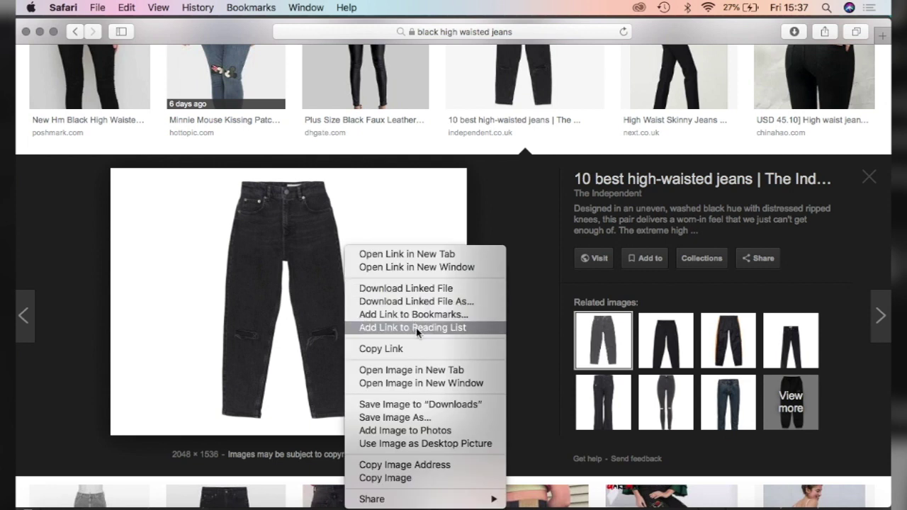
{"action": "left_click", "coordinate": [445, 408]}
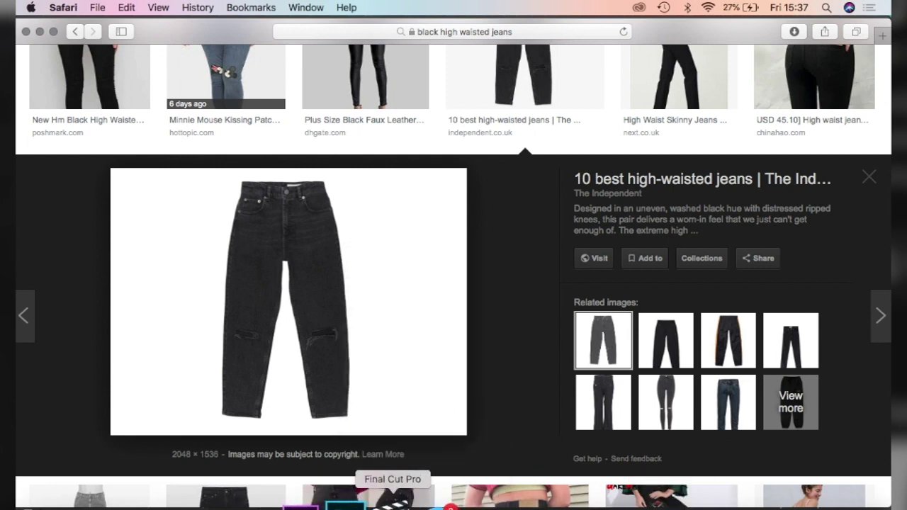
Switch to Photoshop, place the downloaded asos_1.jpg on the Outfit 5 artboard and move the jeans below the shirt
{"action": "left_click", "coordinate": [348, 500]}
{"action": "left_click", "coordinate": [662, 500]}
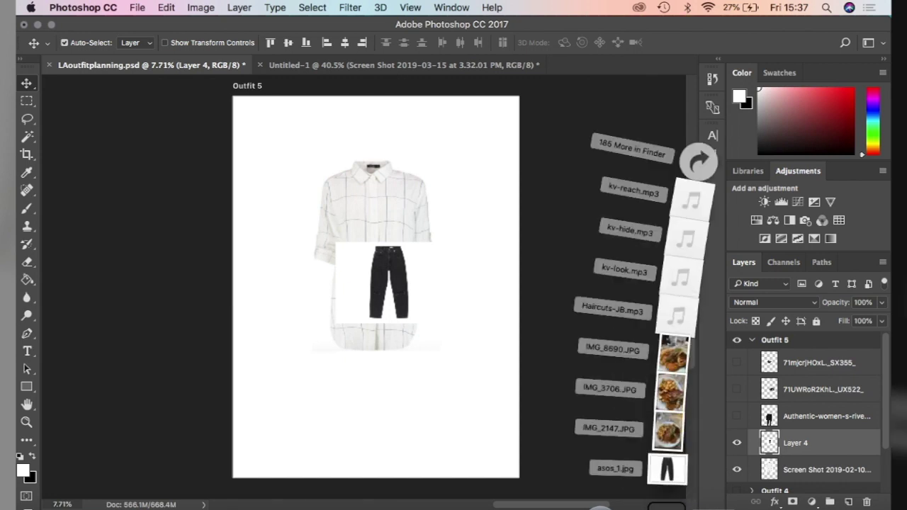
{"action": "left_click_drag", "start_coordinate": [383, 369], "coordinate": [340, 352]}
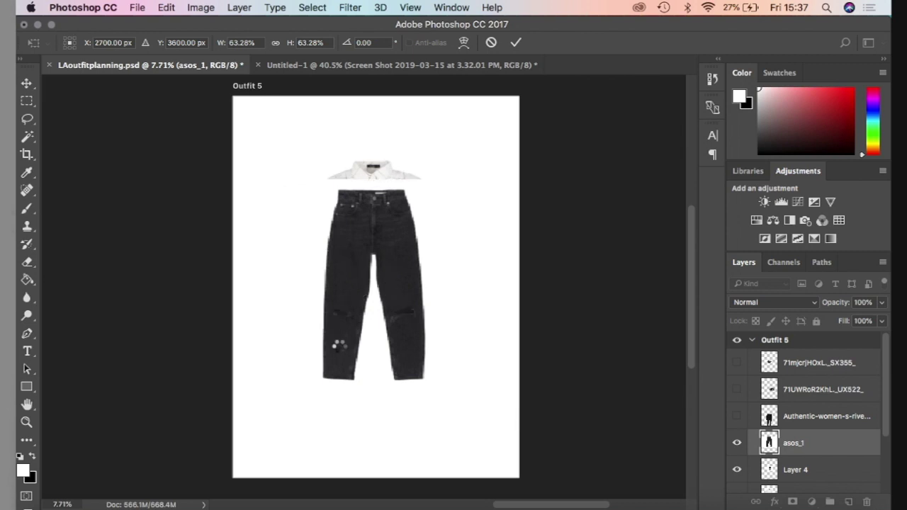
{"action": "left_click_drag", "start_coordinate": [356, 282], "coordinate": [355, 349]}
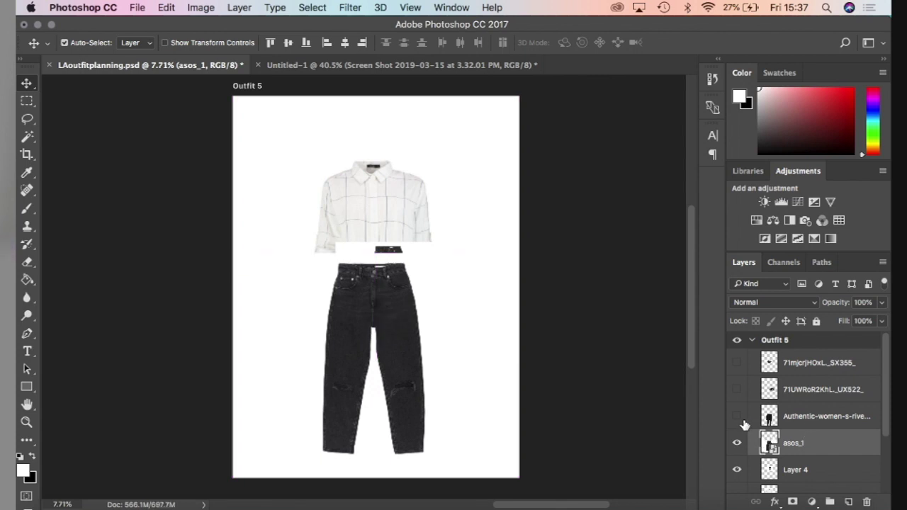
Identify the small jeans image by toggling Layer 4's visibility, then delete that layer
{"action": "left_click", "coordinate": [738, 471]}
{"action": "left_click", "coordinate": [738, 471]}
{"action": "left_click", "coordinate": [820, 472]}
{"action": "key", "text": "Delete"}
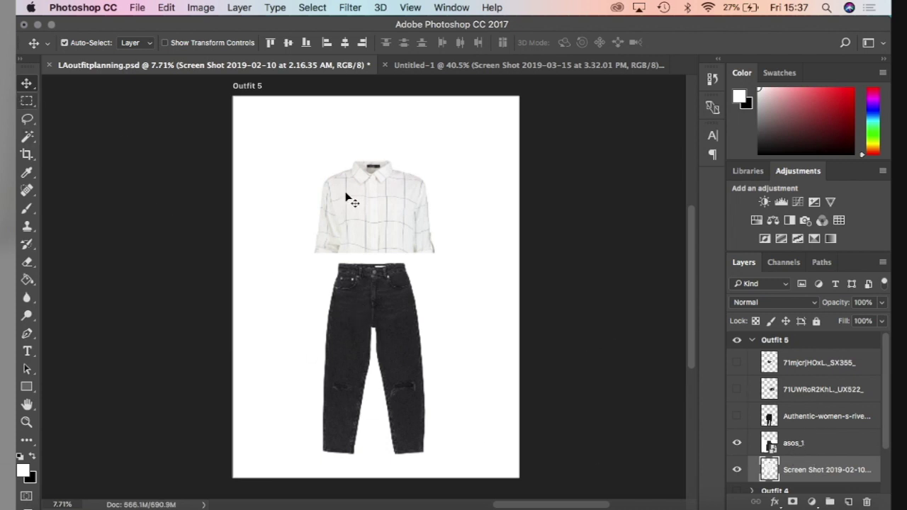
Hide the shirt's screenshot layer and move the jeans up to the middle of the artboard
{"action": "left_click", "coordinate": [736, 471]}
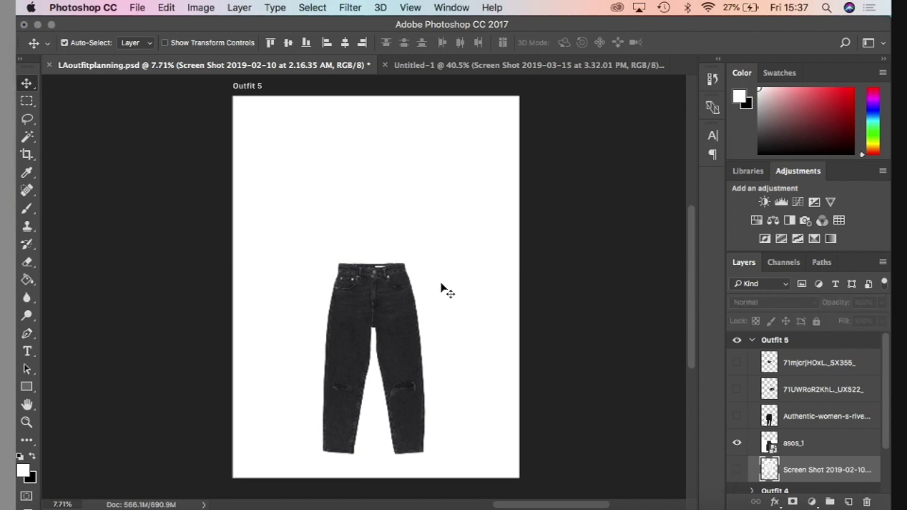
{"action": "left_click_drag", "start_coordinate": [398, 314], "coordinate": [397, 240]}
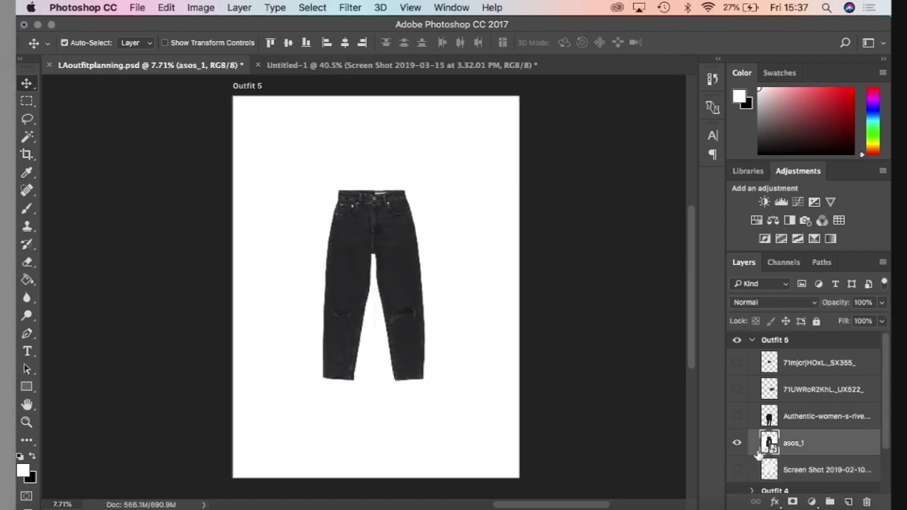
{"action": "scroll", "coordinate": [759, 453], "scroll_direction": "down", "scroll_amount": 2}
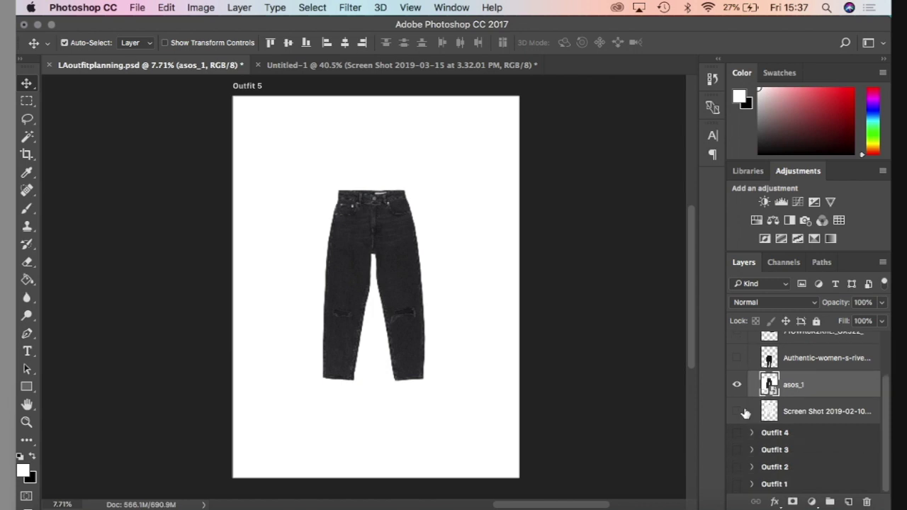
{"action": "scroll", "coordinate": [745, 413], "scroll_direction": "up", "scroll_amount": 2}
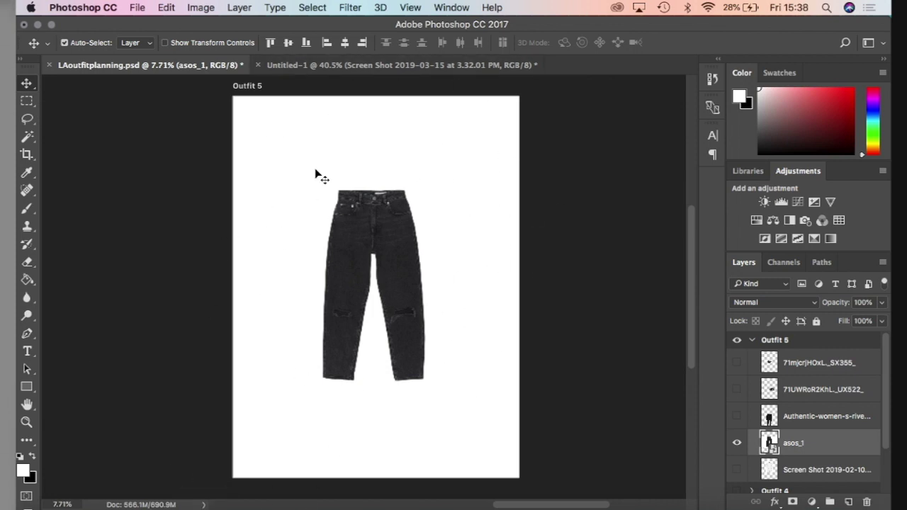
Select the white background around the jeans with the Magic Wand Tool and try to delete it
{"action": "left_click", "coordinate": [31, 144]}
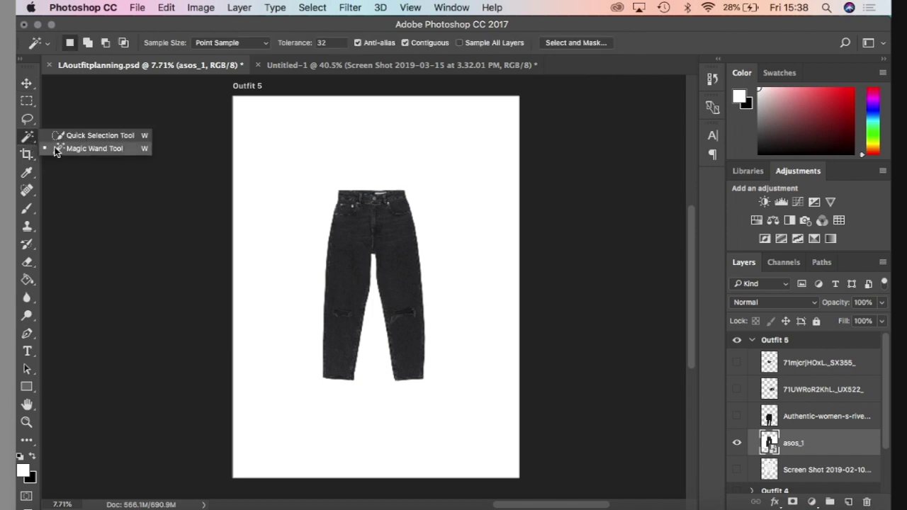
{"action": "left_click", "coordinate": [58, 149]}
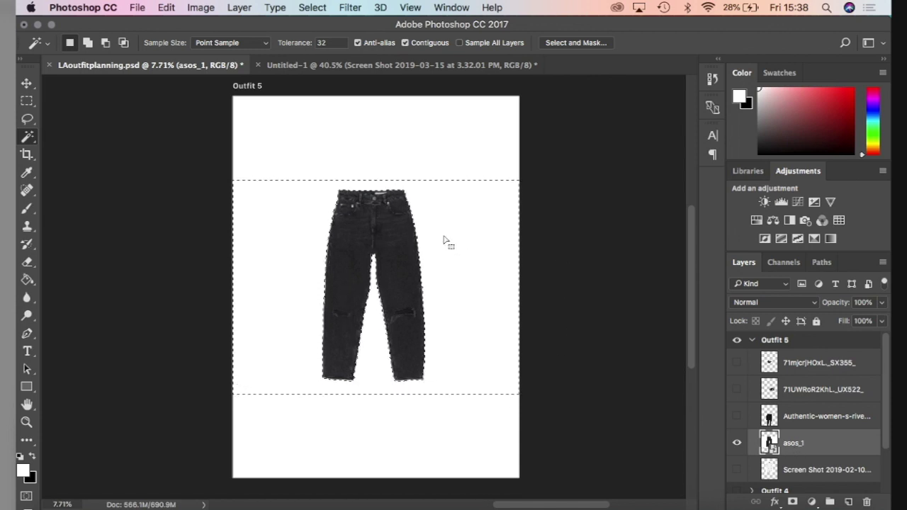
{"action": "key", "text": "BackSpace"}
{"action": "left_click", "coordinate": [553, 201]}
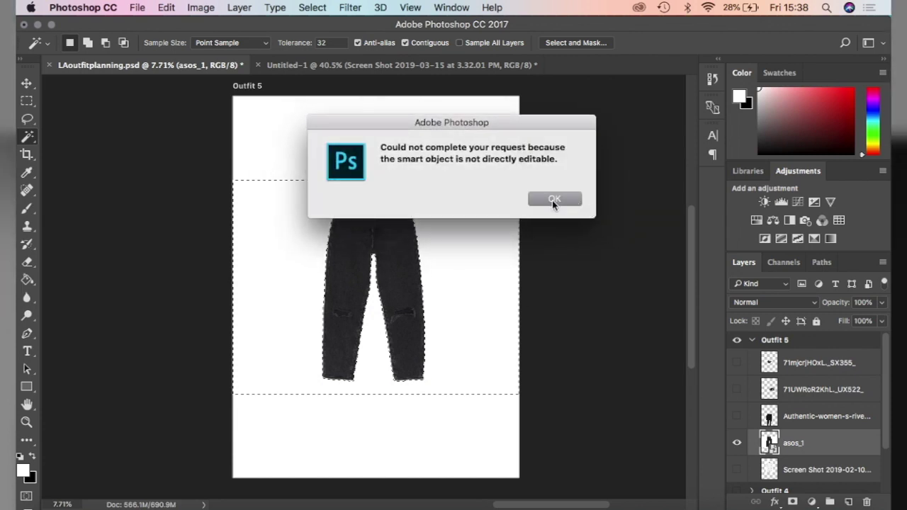
Rasterize the asos_1 layer, delete the selected white background around the jeans and clear the selection
{"action": "left_click", "coordinate": [239, 8]}
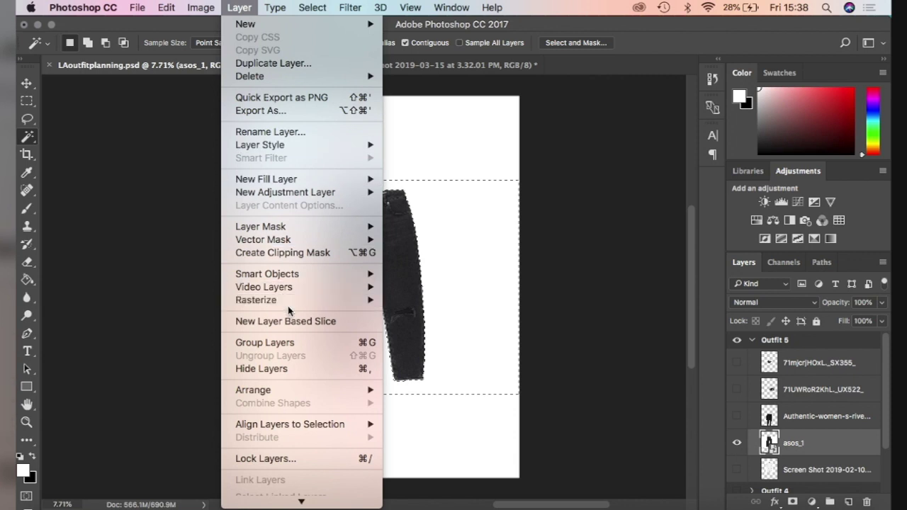
{"action": "mouse_move", "coordinate": [288, 301]}
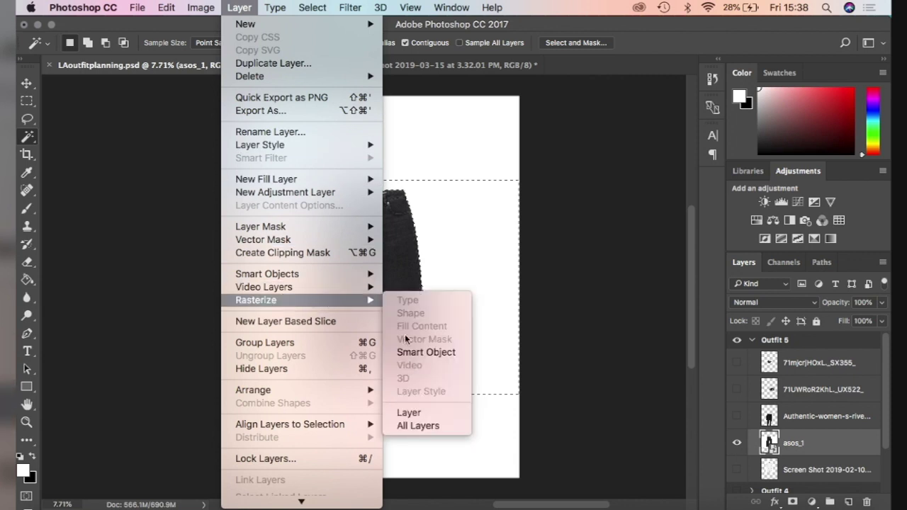
{"action": "left_click", "coordinate": [411, 414]}
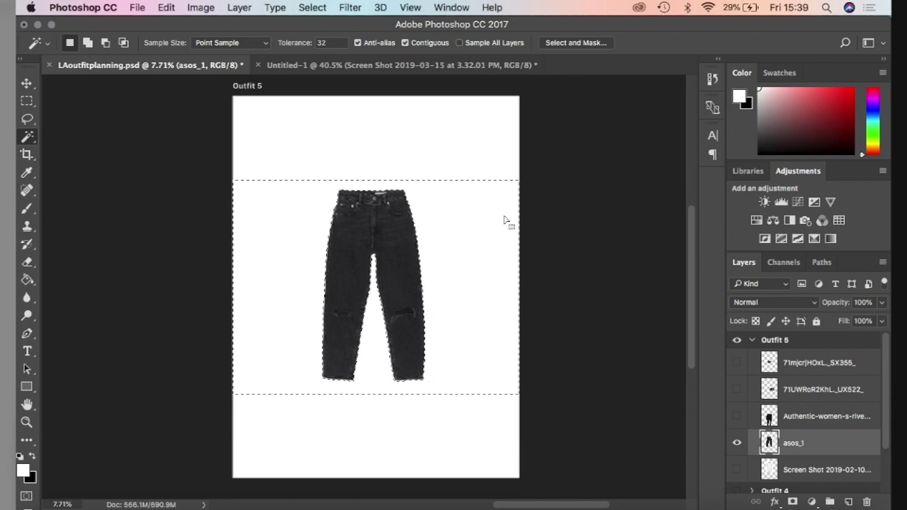
{"action": "key", "text": "super+d"}
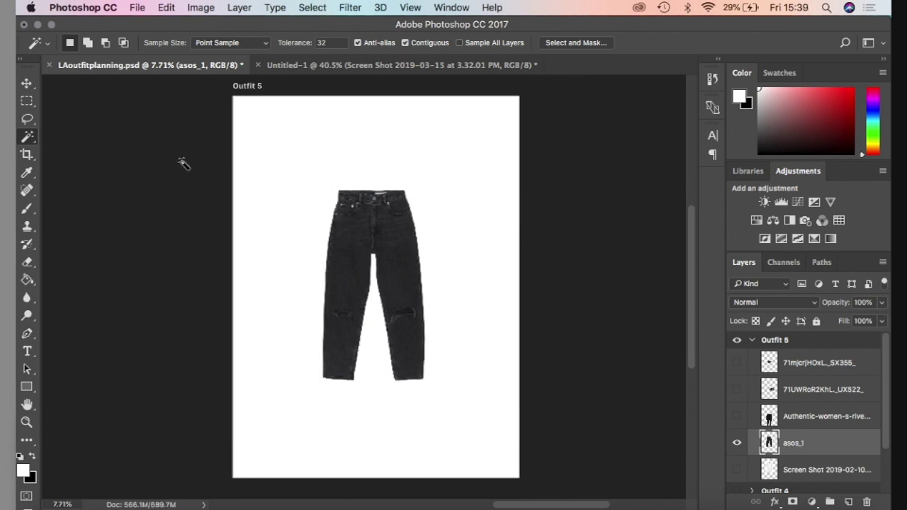
Show the shirt's screenshot layer again and move the shirt up towards the artboard's upper edge
{"action": "left_click", "coordinate": [27, 86]}
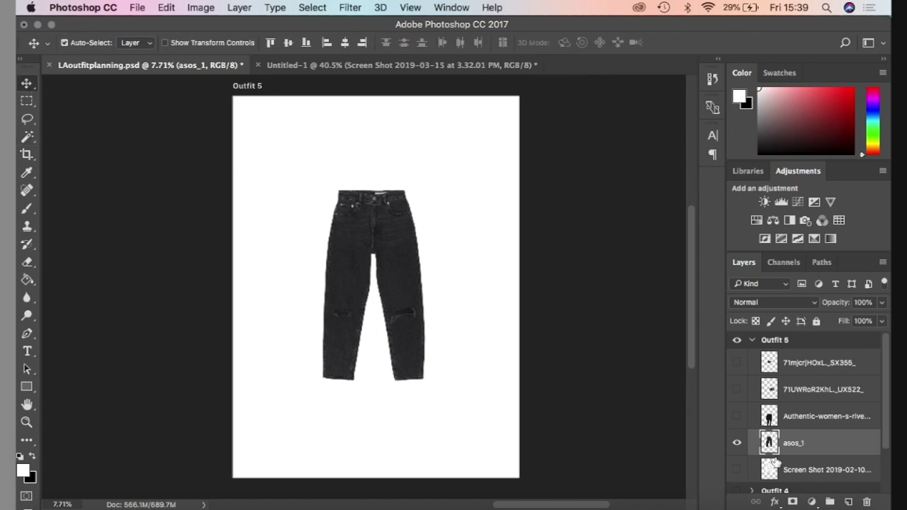
{"action": "left_click", "coordinate": [738, 470]}
{"action": "left_click_drag", "start_coordinate": [419, 200], "coordinate": [418, 172]}
Move the jeans down, scale them proportionally to 110% and position them over the shirt's lower part
{"action": "left_click", "coordinate": [831, 446]}
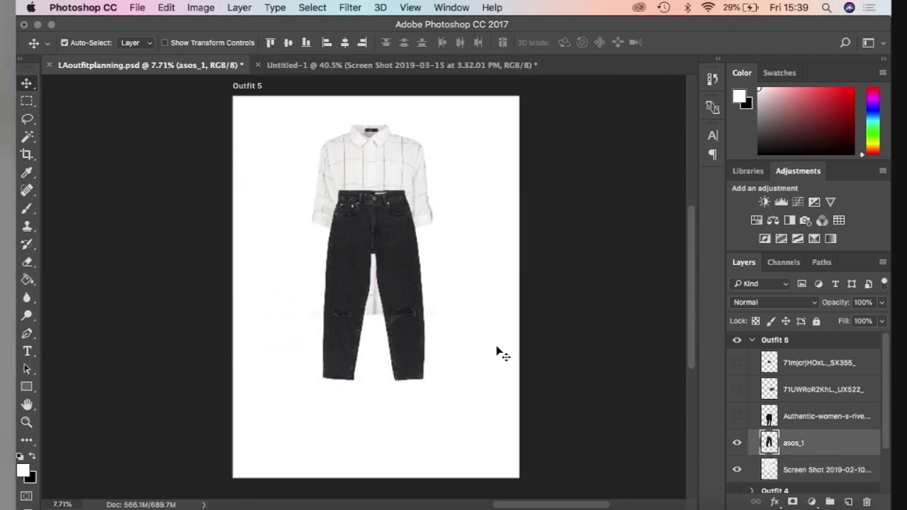
{"action": "left_click_drag", "start_coordinate": [411, 271], "coordinate": [410, 324]}
{"action": "key", "text": "super+t"}
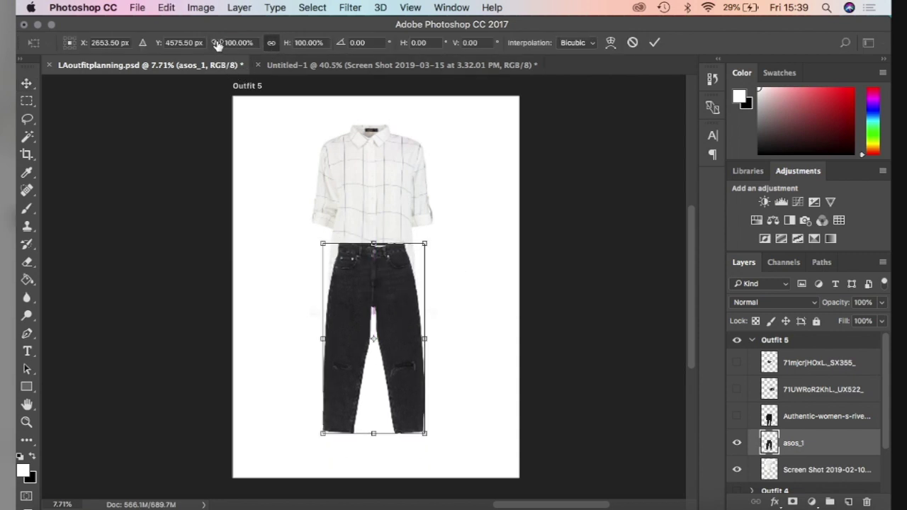
{"action": "mouse_move", "coordinate": [217, 44]}
{"action": "left_mouse_down"}
{"action": "mouse_move", "coordinate": [227, 42]}
{"action": "mouse_move", "coordinate": [212, 44]}
{"action": "left_mouse_up"}
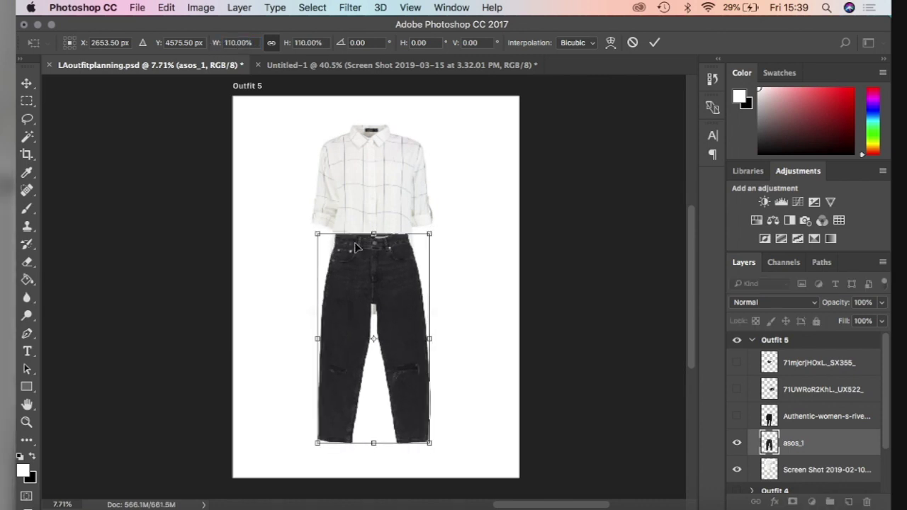
{"action": "mouse_move", "coordinate": [362, 274]}
{"action": "left_mouse_down"}
{"action": "mouse_move", "coordinate": [410, 281]}
{"action": "mouse_move", "coordinate": [378, 269]}
{"action": "mouse_move", "coordinate": [366, 249]}
{"action": "mouse_move", "coordinate": [359, 252]}
{"action": "mouse_move", "coordinate": [367, 261]}
{"action": "left_mouse_up"}
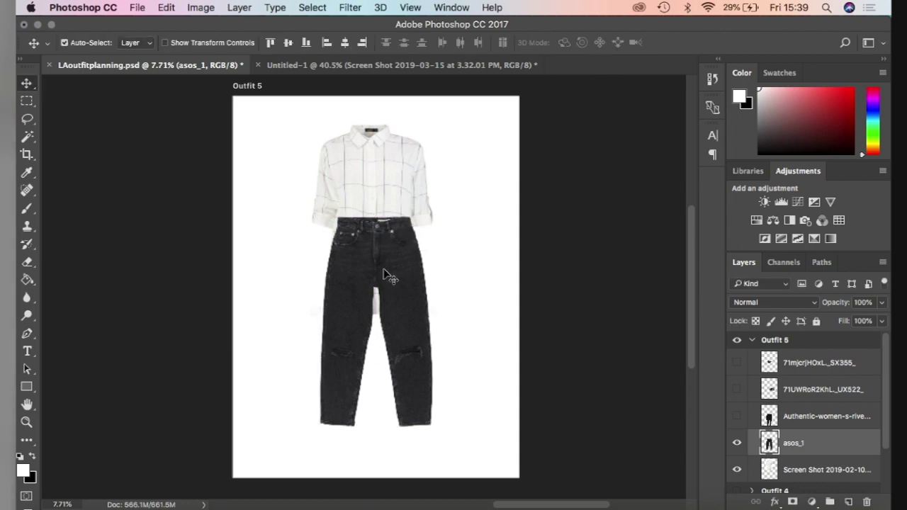
Nudge the jeans sideways to align them with the center of the shirt
{"action": "key", "text": "shift+Left"}
{"action": "key", "text": "shift+Left"}
{"action": "key", "text": "shift+Left"}
{"action": "key", "text": "shift+Left"}
{"action": "key", "text": "shift+Right"}
{"action": "key", "text": "shift+Right"}
{"action": "key", "text": "shift+Right"}
{"action": "key", "text": "shift+Right"}
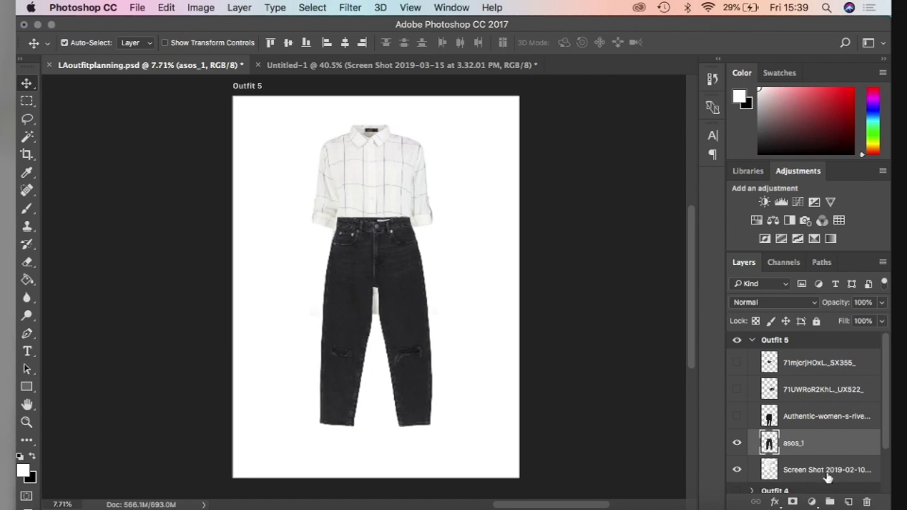
Nudge the shirt layer slightly upward behind the jeans
{"action": "left_click", "coordinate": [838, 481]}
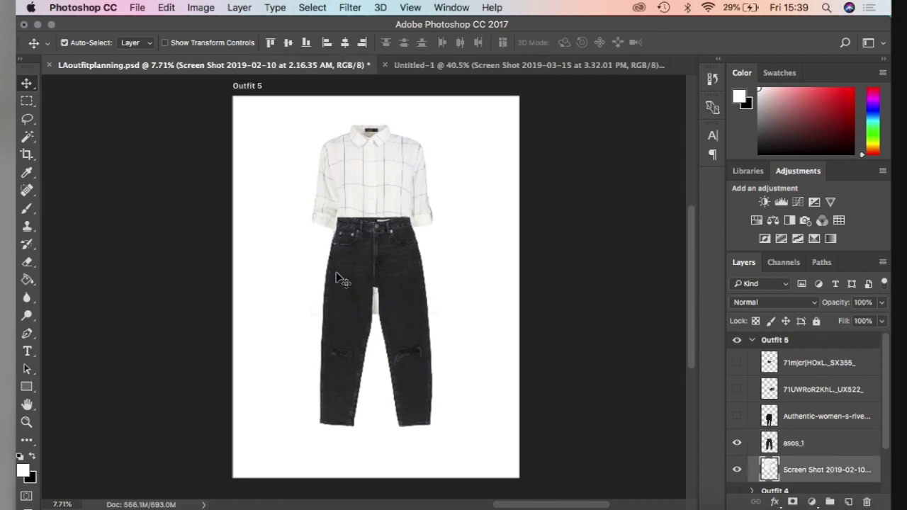
{"action": "key", "text": "shift+Up"}
{"action": "key", "text": "shift+Up"}
{"action": "key", "text": "shift+Up"}
{"action": "key", "text": "shift+Up"}
{"action": "key", "text": "shift+Up"}
{"action": "key", "text": "shift+Up"}
{"action": "key", "text": "shift+Up"}
{"action": "key", "text": "shift+Up"}
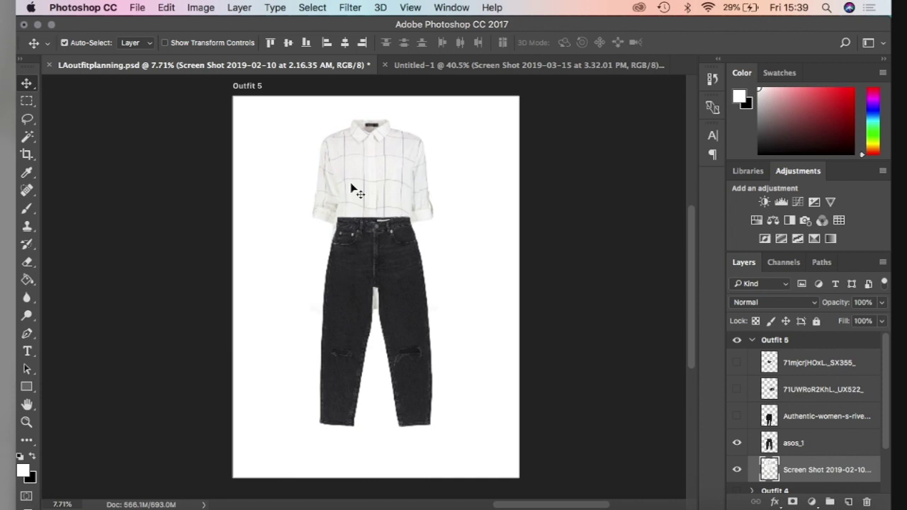
Scale the shirt down slightly and the jeans to 97%, and move the jeans up over the shirt's waist
{"action": "key", "text": "super+t"}
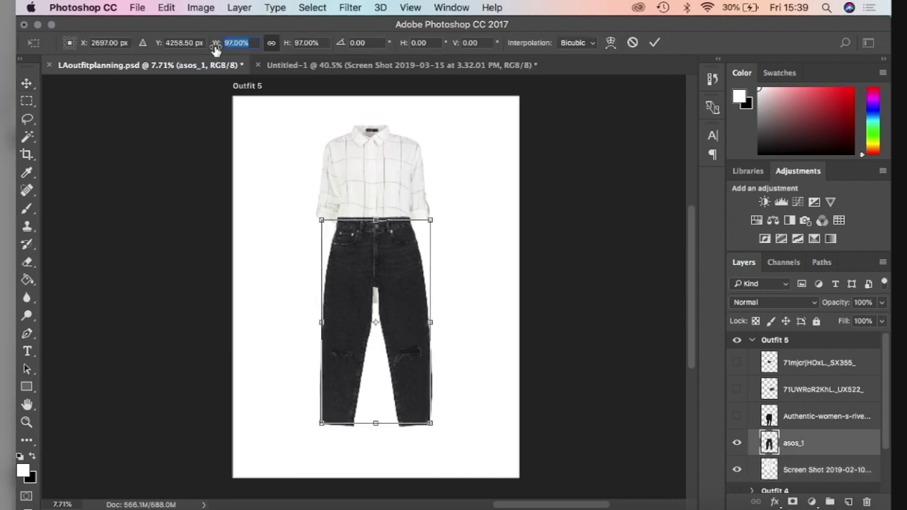
{"action": "key", "text": "Down"}
{"action": "key", "text": "Down"}
{"action": "key", "text": "Return"}
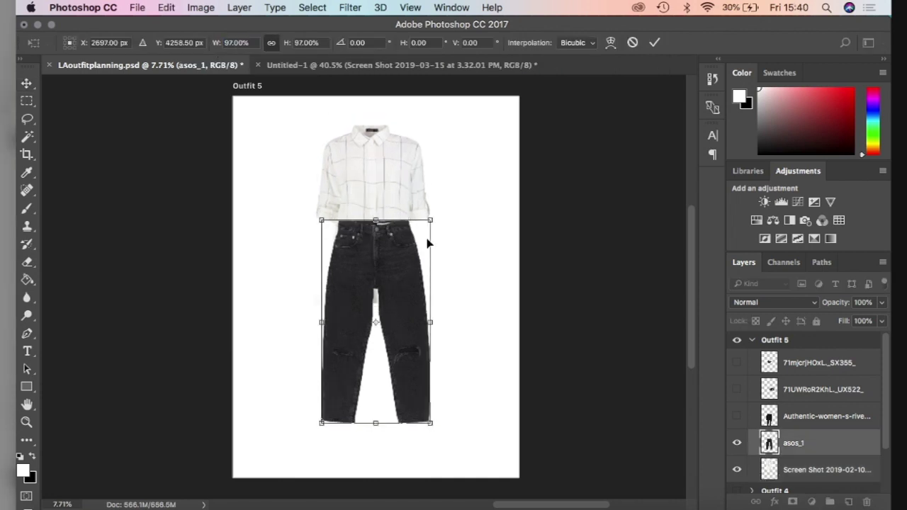
{"action": "left_click_drag", "start_coordinate": [399, 270], "coordinate": [401, 265]}
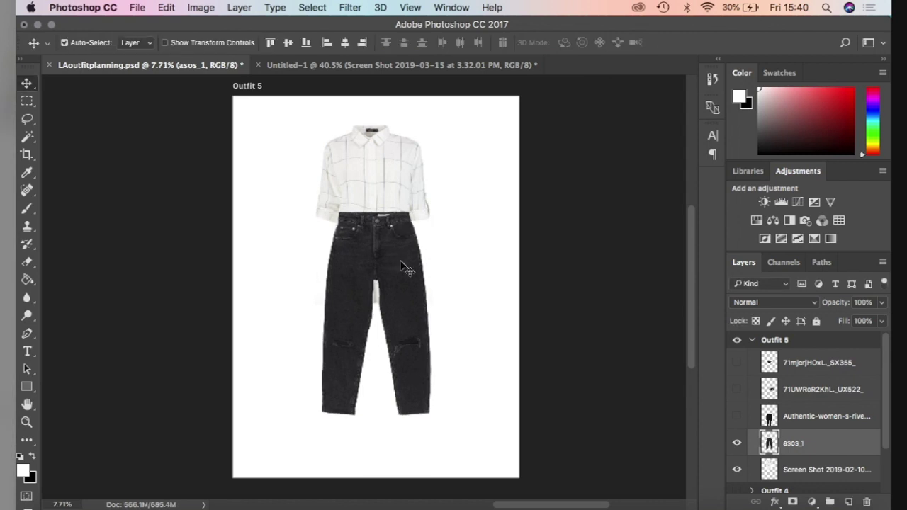
Fine-tune the jeans' position with small nudges, moving them slightly down along the shirt's waist
{"action": "key", "text": "Down"}
{"action": "key", "text": "Down"}
{"action": "key", "text": "Down"}
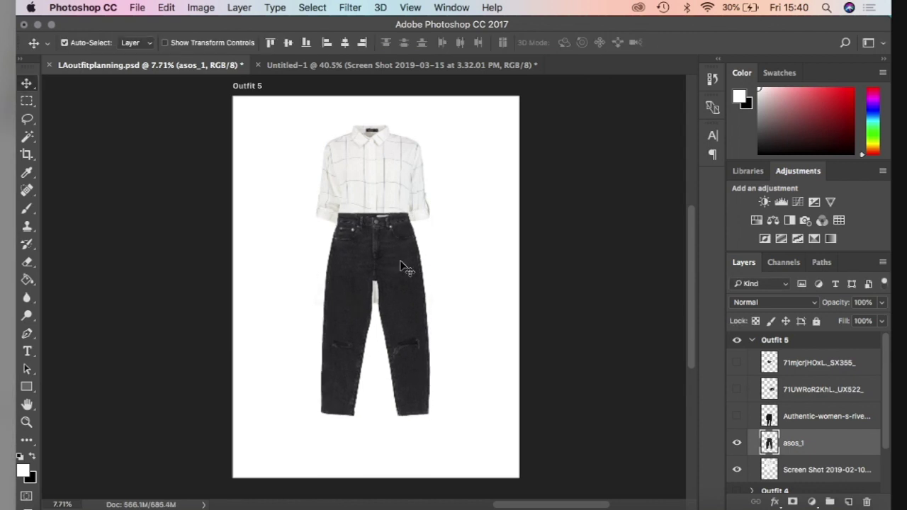
{"action": "key", "text": "Left"}
{"action": "key", "text": "Left"}
{"action": "key", "text": "shift+Down"}
{"action": "key", "text": "shift+Down"}
{"action": "key", "text": "shift+Down"}
{"action": "key", "text": "shift+Down"}
{"action": "key", "text": "shift+Down"}
{"action": "key", "text": "Up"}
{"action": "key", "text": "Right"}
{"action": "key", "text": "Right"}
{"action": "key", "text": "Up"}
{"action": "key", "text": "shift+Down"}
{"action": "key", "text": "shift+Down"}
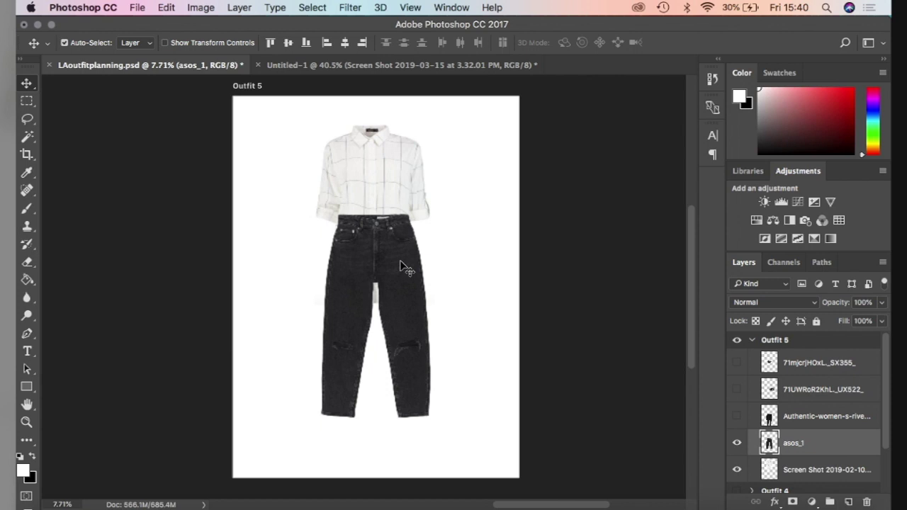
On the shirt layer, marquee-select the area under the jeans' waist and shift the selected shirt piece slightly up and left
{"action": "left_click", "coordinate": [830, 473]}
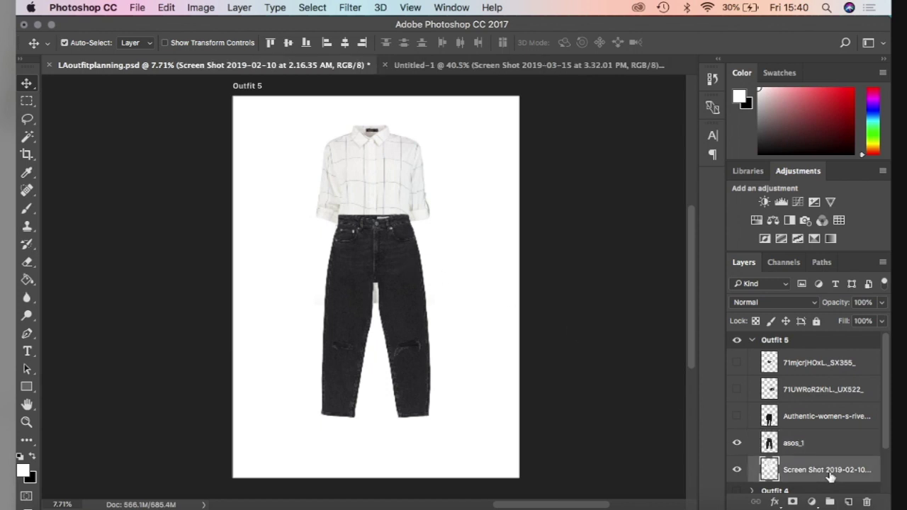
{"action": "left_click", "coordinate": [27, 105]}
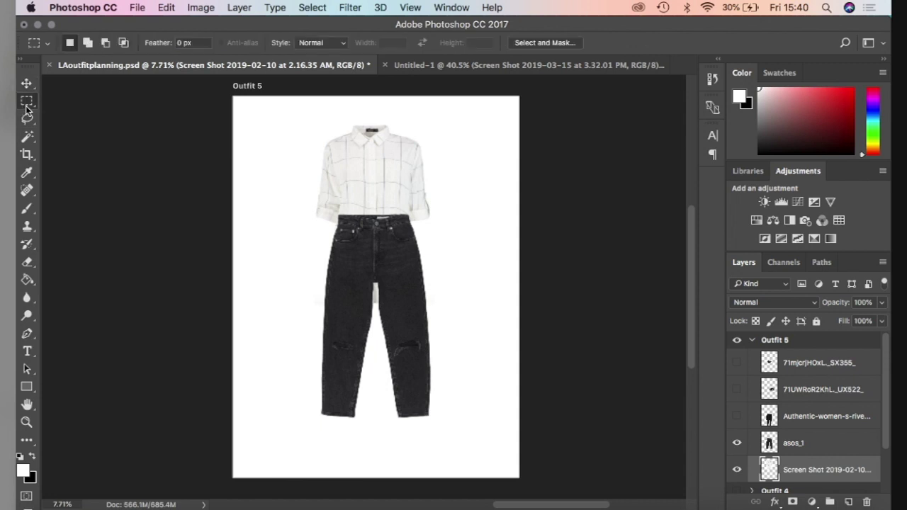
{"action": "left_click_drag", "start_coordinate": [339, 222], "coordinate": [425, 283]}
{"action": "left_click", "coordinate": [26, 84]}
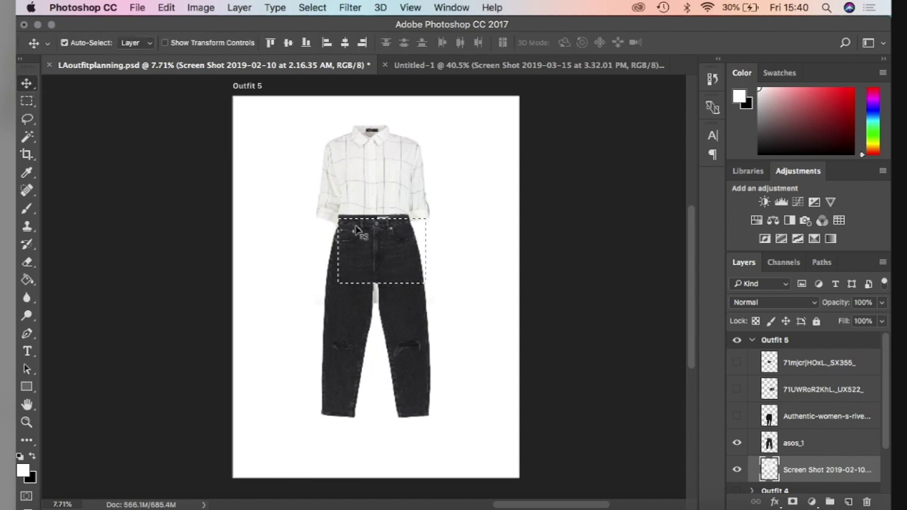
{"action": "left_click_drag", "start_coordinate": [389, 246], "coordinate": [381, 239]}
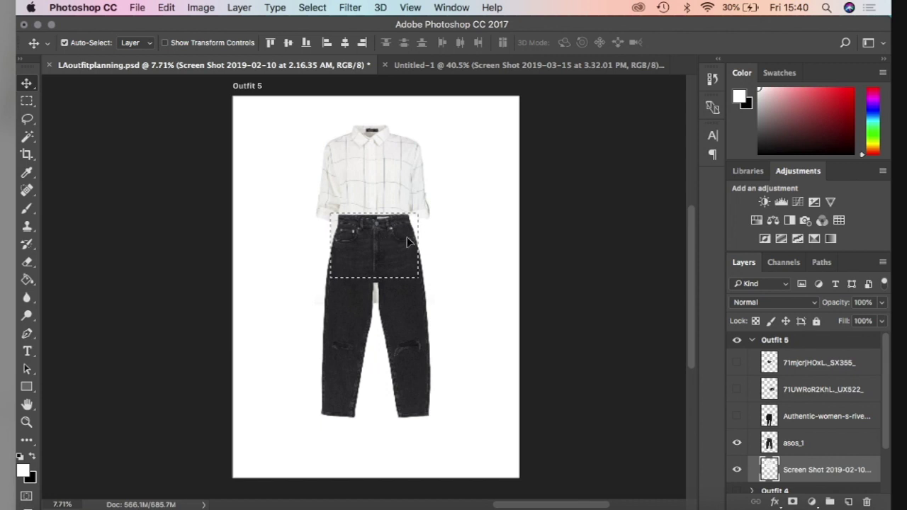
Hide the jeans layer and try to erase the shirt below waist level
{"action": "scroll", "coordinate": [737, 448], "scroll_direction": "down", "scroll_amount": 3}
{"action": "scroll", "coordinate": [780, 447], "scroll_direction": "up", "scroll_amount": 2}
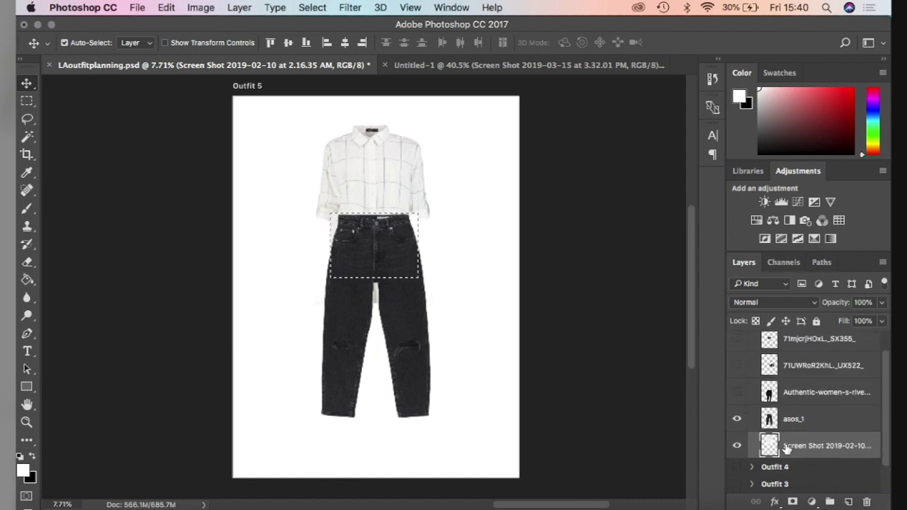
{"action": "scroll", "coordinate": [786, 448], "scroll_direction": "up", "scroll_amount": 2}
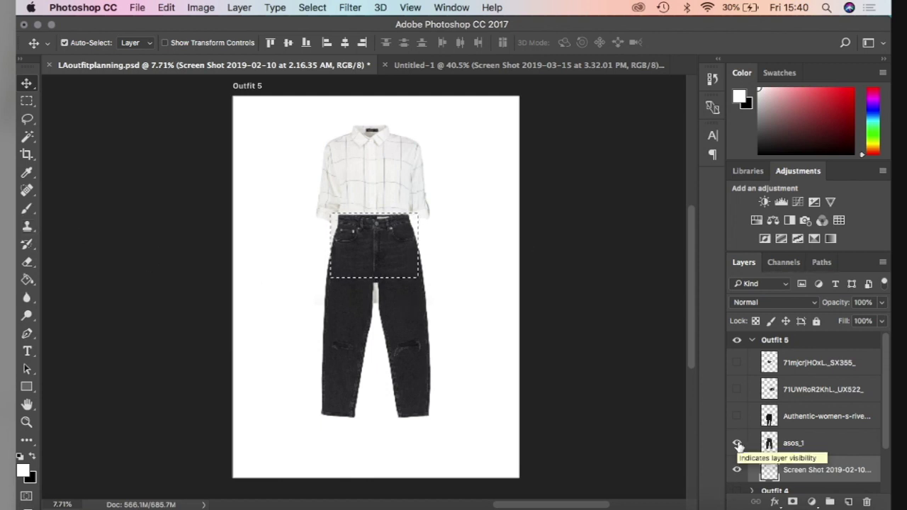
{"action": "left_click", "coordinate": [738, 444]}
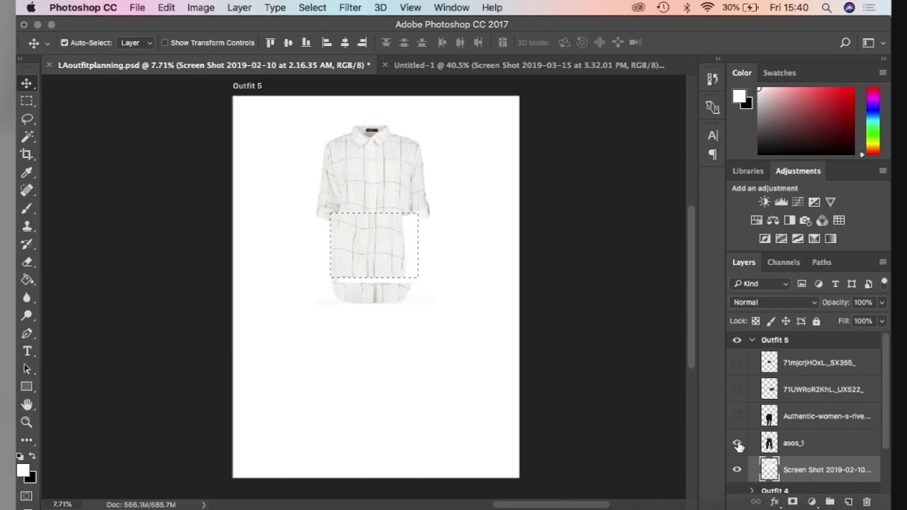
{"action": "left_click", "coordinate": [737, 444]}
{"action": "left_click", "coordinate": [738, 444]}
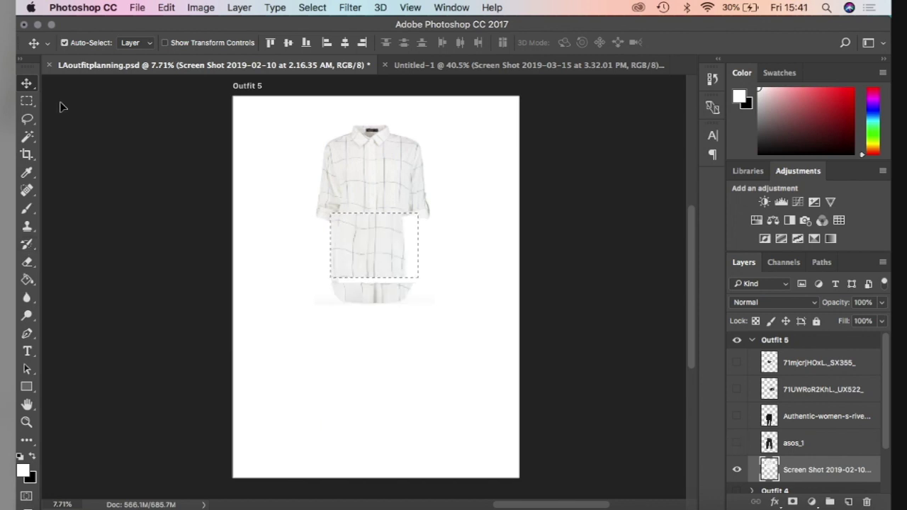
{"action": "left_click", "coordinate": [27, 261]}
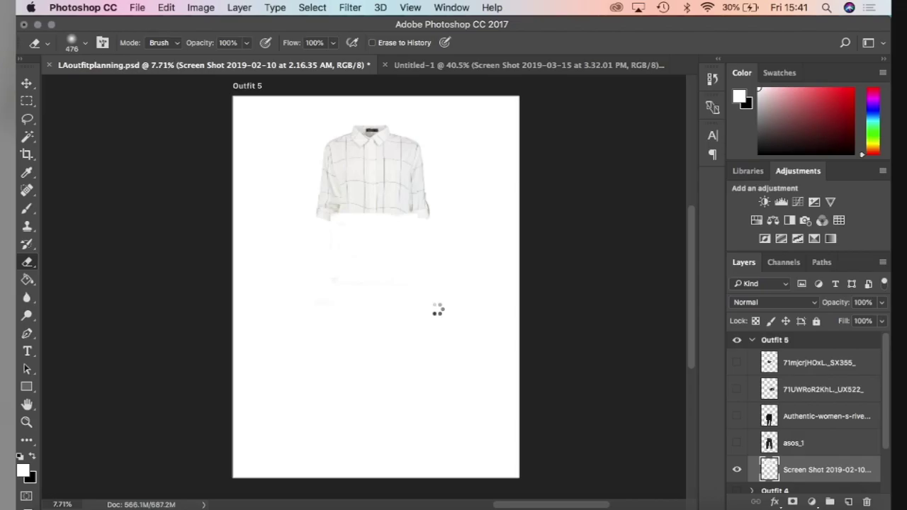
{"action": "left_click_drag", "start_coordinate": [360, 239], "coordinate": [362, 241]}
{"action": "key", "text": "super+z"}
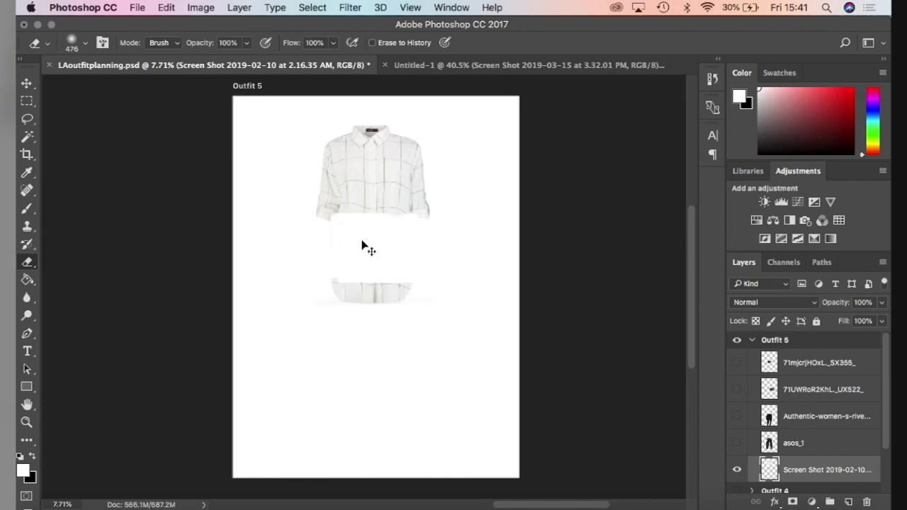
Undo the shirt's erasing and shifted piece, clear the selection, and show the jeans layer again
{"action": "key", "text": "super+alt+z"}
{"action": "key", "text": "super+alt+z"}
{"action": "key", "text": "super+alt+z"}
{"action": "key", "text": "super+alt+z"}
{"action": "key", "text": "super+alt+z"}
{"action": "key", "text": "super+alt+z"}
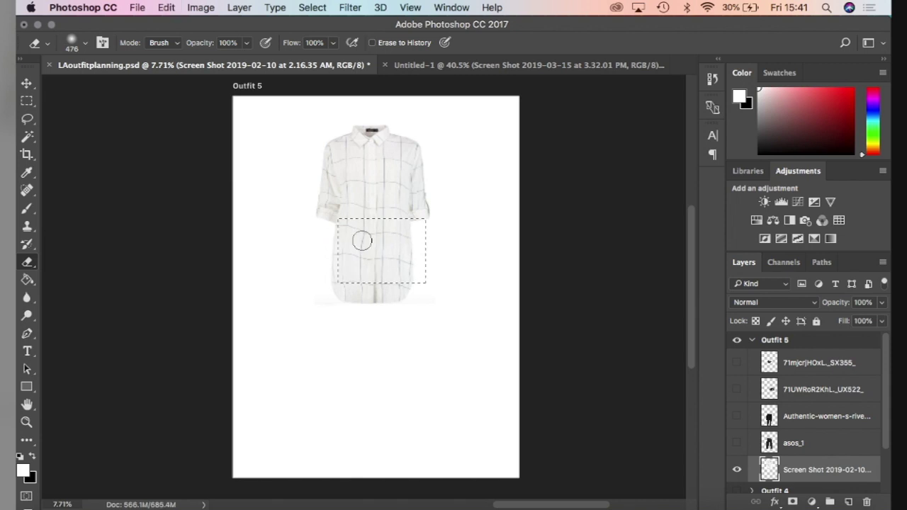
{"action": "key", "text": "super+d"}
{"action": "left_click", "coordinate": [737, 443]}
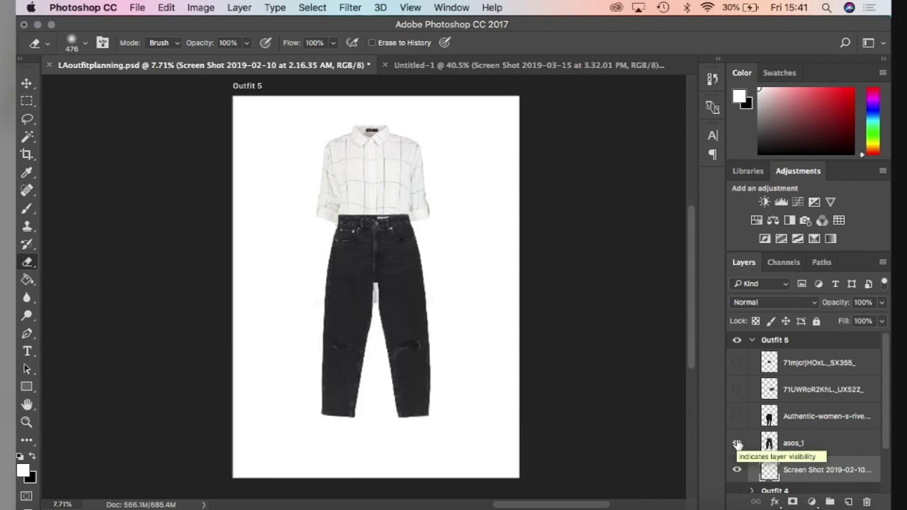
Move the jeans layer slightly up over the shirt's waist and fine-tune its position with small nudges
{"action": "scroll", "coordinate": [364, 260], "scroll_direction": "up", "scroll_amount": 5}
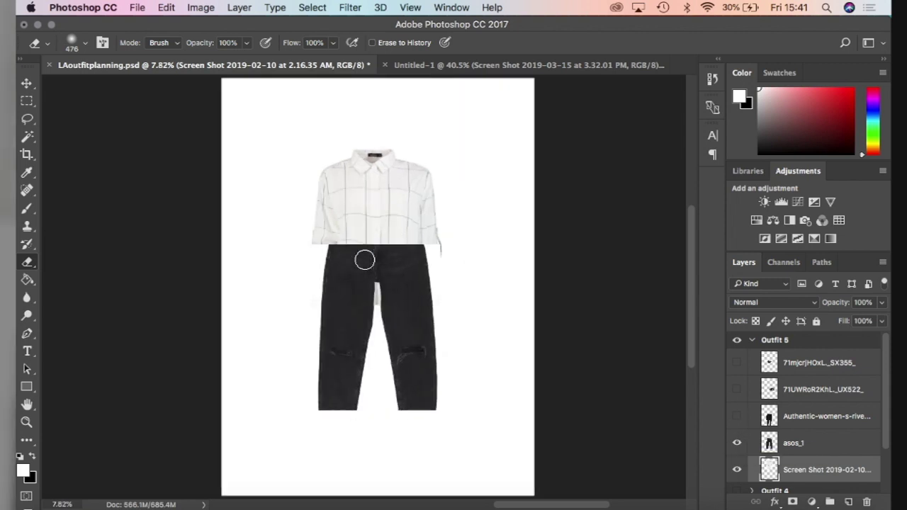
{"action": "scroll", "coordinate": [364, 260], "scroll_direction": "up", "scroll_amount": 3}
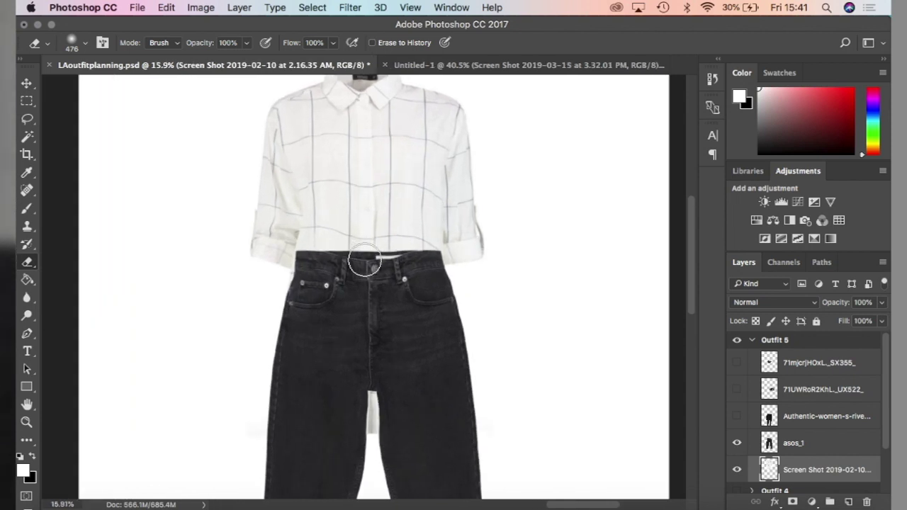
{"action": "left_click", "coordinate": [818, 445]}
{"action": "left_click", "coordinate": [28, 85]}
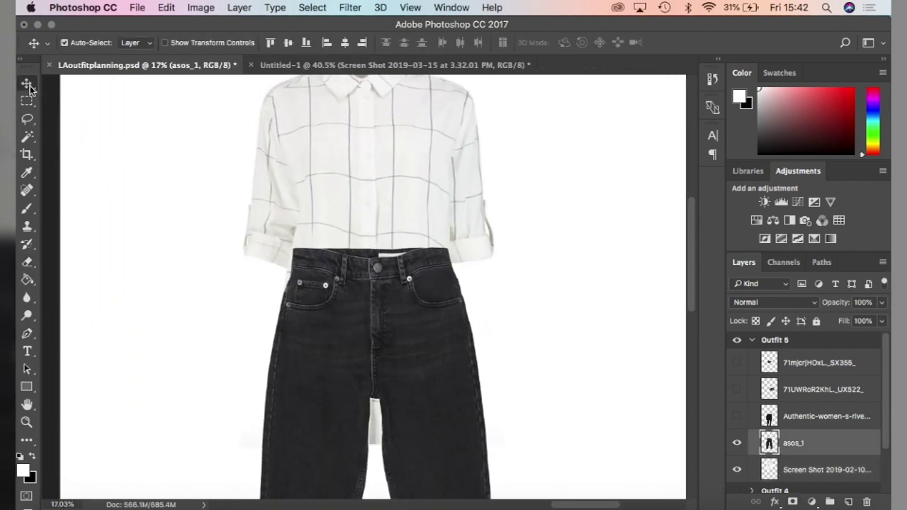
{"action": "mouse_move", "coordinate": [386, 347]}
{"action": "left_mouse_down"}
{"action": "mouse_move", "coordinate": [376, 347]}
{"action": "mouse_move", "coordinate": [387, 337]}
{"action": "left_mouse_up"}
{"action": "key", "text": "shift+Right"}
{"action": "key", "text": "Up"}
{"action": "key", "text": "Down"}
{"action": "key", "text": "Down"}
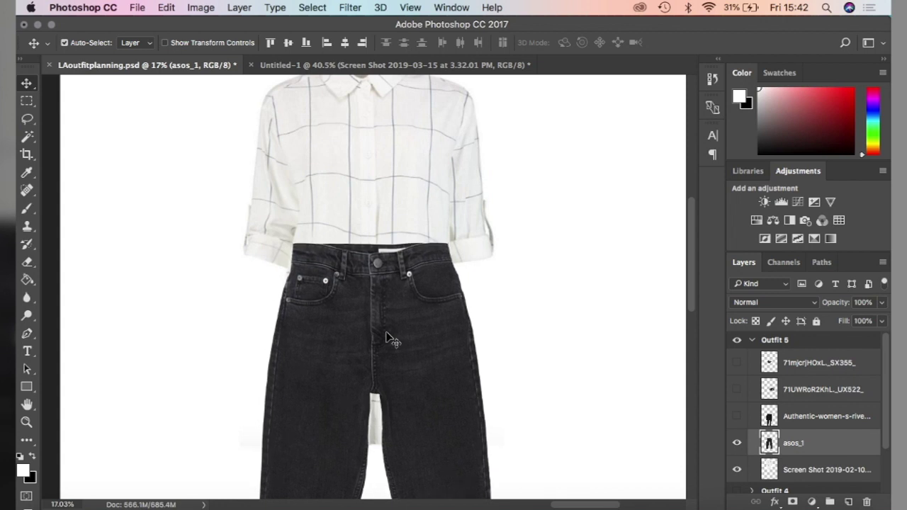
On the shirt layer, marquee-select the area directly below the jeans' waistline, hide the jeans layer, and erase the shirt inside the selection
{"action": "left_click", "coordinate": [27, 105]}
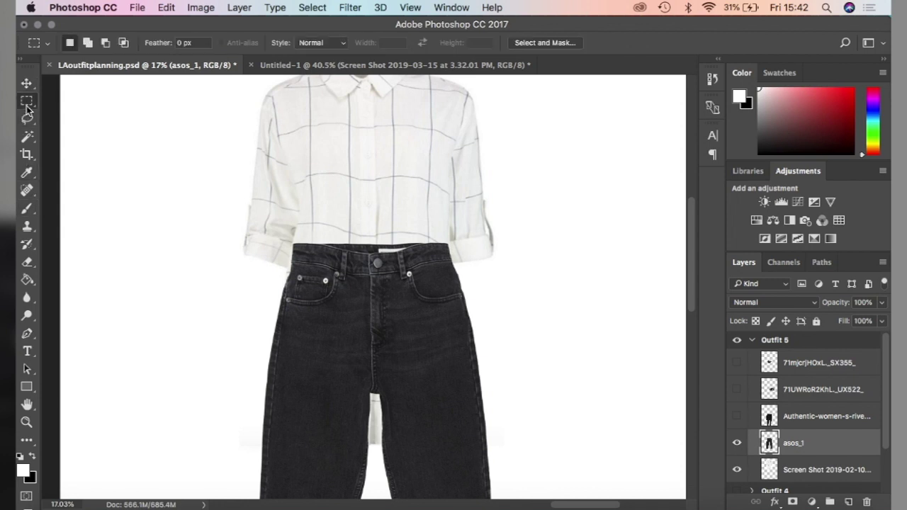
{"action": "left_click", "coordinate": [837, 473]}
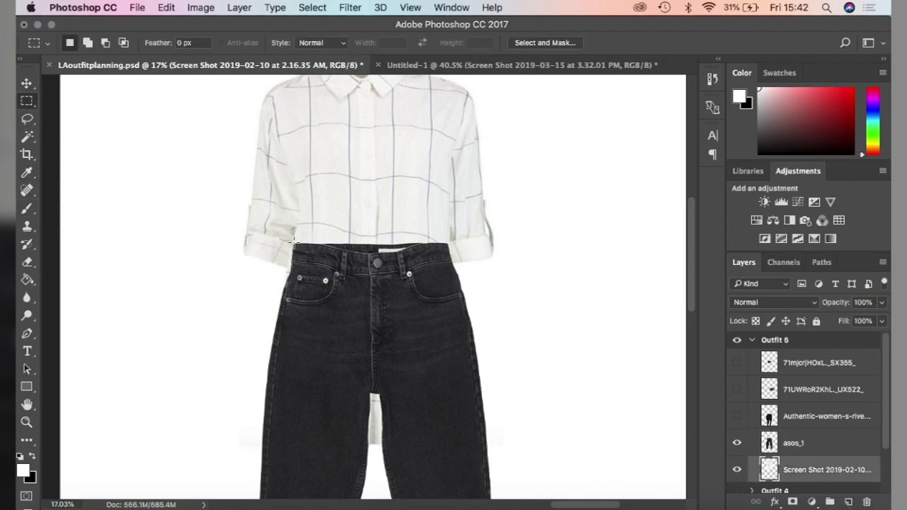
{"action": "left_click_drag", "start_coordinate": [293, 243], "coordinate": [447, 360]}
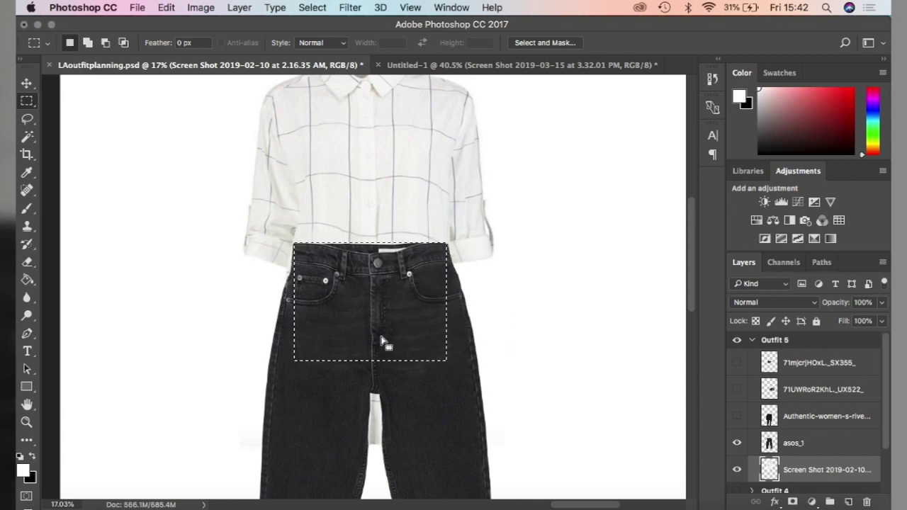
{"action": "left_click", "coordinate": [736, 443]}
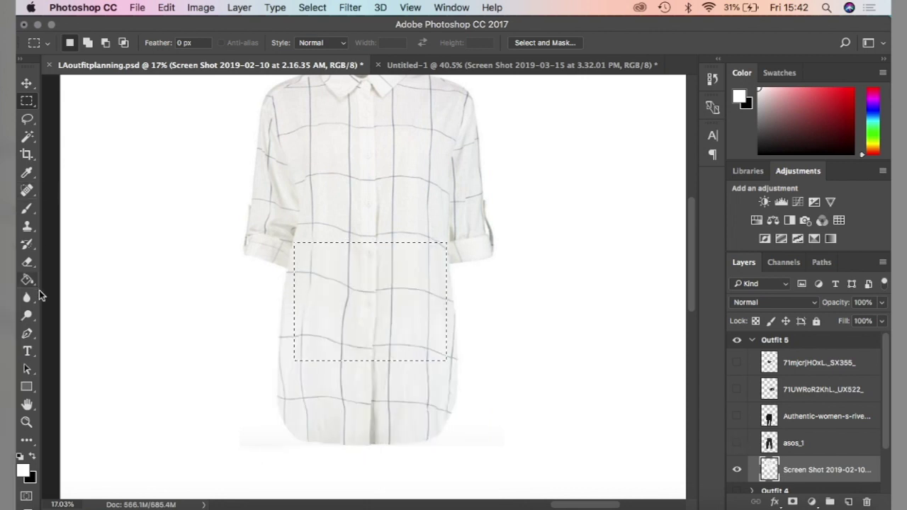
{"action": "left_click", "coordinate": [27, 262]}
{"action": "mouse_move", "coordinate": [343, 336]}
{"action": "left_mouse_down"}
{"action": "mouse_move", "coordinate": [441, 334]}
{"action": "mouse_move", "coordinate": [355, 334]}
{"action": "mouse_move", "coordinate": [421, 316]}
{"action": "mouse_move", "coordinate": [325, 382]}
{"action": "mouse_move", "coordinate": [310, 263]}
{"action": "mouse_move", "coordinate": [306, 346]}
{"action": "mouse_move", "coordinate": [302, 263]}
{"action": "mouse_move", "coordinate": [455, 273]}
{"action": "mouse_move", "coordinate": [394, 255]}
{"action": "mouse_move", "coordinate": [428, 273]}
{"action": "mouse_move", "coordinate": [442, 295]}
{"action": "mouse_move", "coordinate": [434, 324]}
{"action": "mouse_move", "coordinate": [428, 317]}
{"action": "mouse_move", "coordinate": [367, 359]}
{"action": "mouse_move", "coordinate": [336, 319]}
{"action": "left_mouse_up"}
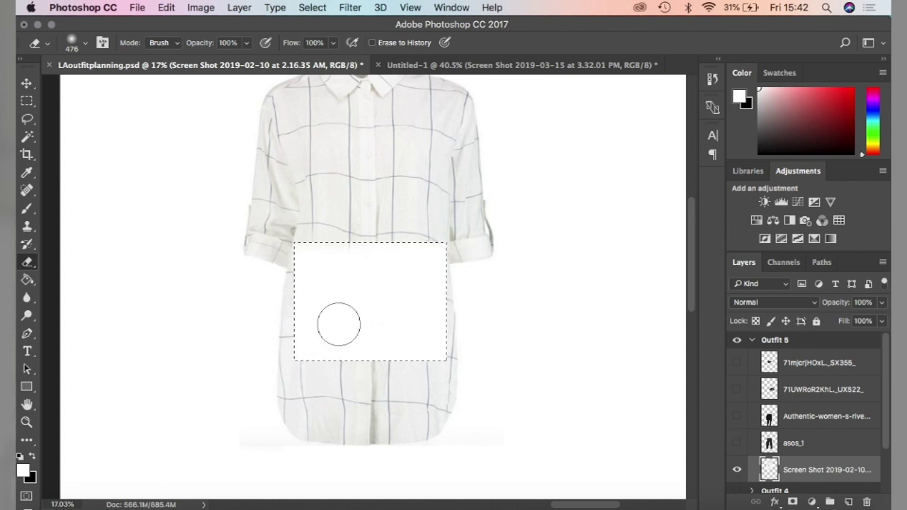
Clear the selection, erase the rest of the shirt's hem below the waist, and show the jeans layer again
{"action": "key", "text": "super+d"}
{"action": "mouse_move", "coordinate": [446, 381]}
{"action": "left_mouse_down"}
{"action": "mouse_move", "coordinate": [270, 419]}
{"action": "mouse_move", "coordinate": [546, 379]}
{"action": "mouse_move", "coordinate": [412, 388]}
{"action": "mouse_move", "coordinate": [391, 401]}
{"action": "mouse_move", "coordinate": [500, 413]}
{"action": "mouse_move", "coordinate": [336, 445]}
{"action": "mouse_move", "coordinate": [550, 416]}
{"action": "mouse_move", "coordinate": [397, 370]}
{"action": "mouse_move", "coordinate": [323, 374]}
{"action": "mouse_move", "coordinate": [522, 386]}
{"action": "mouse_move", "coordinate": [348, 338]}
{"action": "mouse_move", "coordinate": [293, 341]}
{"action": "mouse_move", "coordinate": [284, 373]}
{"action": "mouse_move", "coordinate": [443, 369]}
{"action": "mouse_move", "coordinate": [335, 377]}
{"action": "mouse_move", "coordinate": [420, 368]}
{"action": "mouse_move", "coordinate": [450, 314]}
{"action": "mouse_move", "coordinate": [446, 290]}
{"action": "mouse_move", "coordinate": [466, 360]}
{"action": "mouse_move", "coordinate": [293, 327]}
{"action": "mouse_move", "coordinate": [295, 294]}
{"action": "left_mouse_up"}
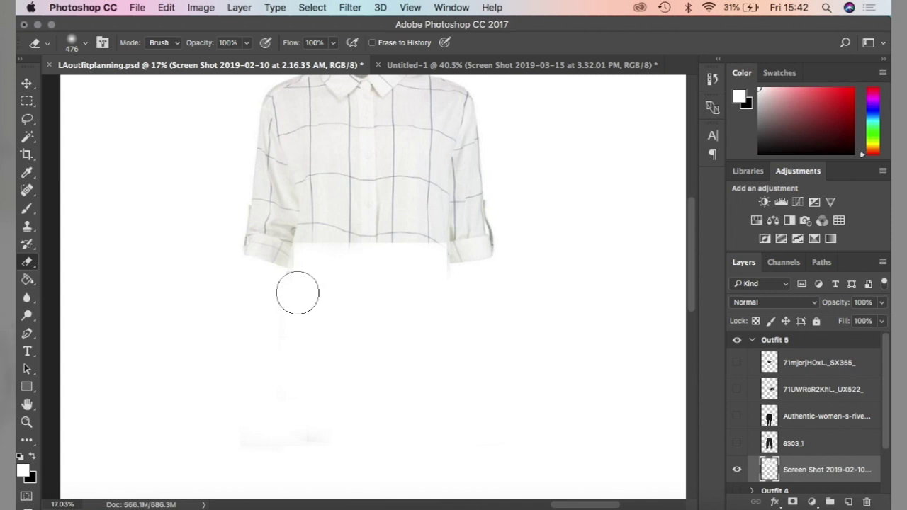
{"action": "left_click", "coordinate": [737, 442]}
{"action": "left_click", "coordinate": [27, 83]}
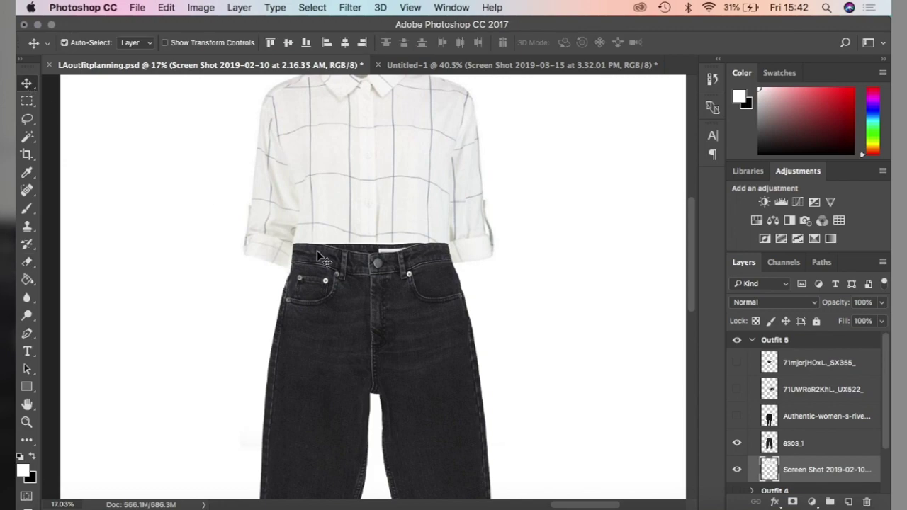
Move the shirt and jeans layers down together to sit more centrally on the Outfit 5 artboard
{"action": "scroll", "coordinate": [317, 255], "scroll_direction": "down", "scroll_amount": 5}
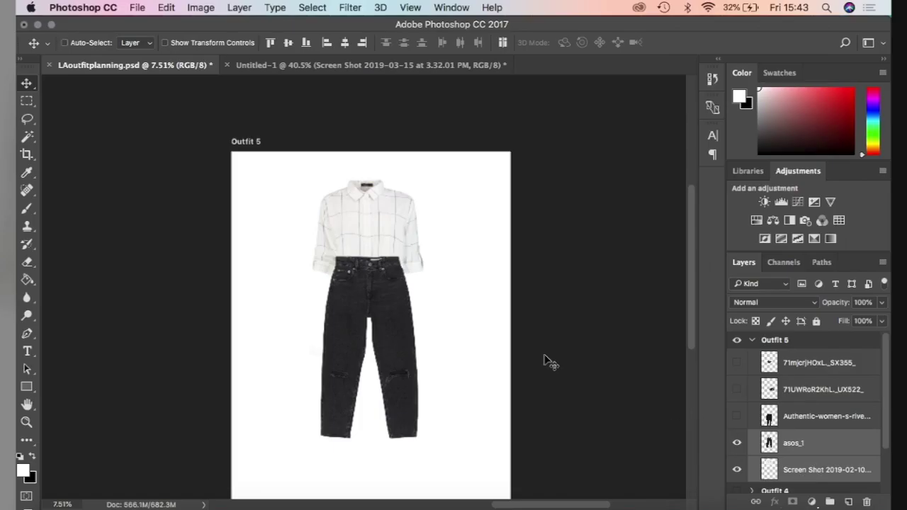
{"action": "left_click_drag", "start_coordinate": [354, 266], "coordinate": [354, 298]}
{"action": "scroll", "coordinate": [496, 309], "scroll_direction": "down", "scroll_amount": 1}
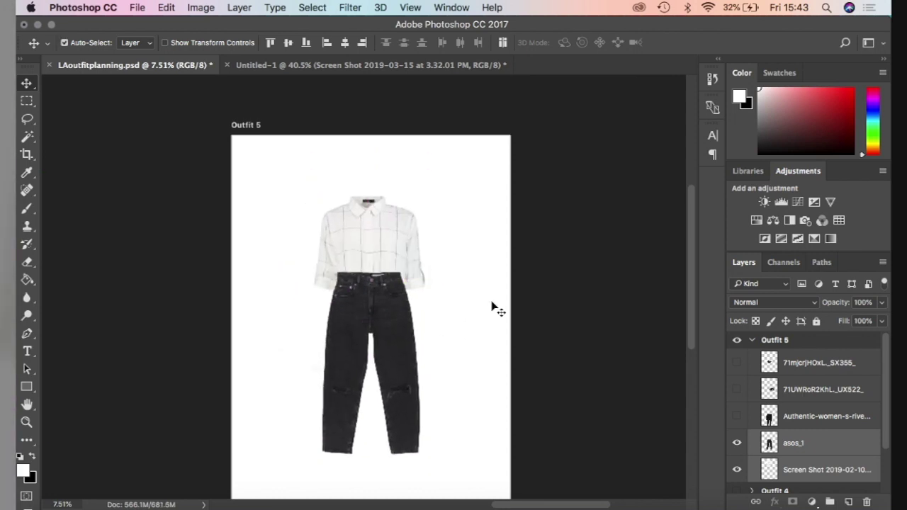
{"action": "scroll", "coordinate": [496, 309], "scroll_direction": "down", "scroll_amount": 3}
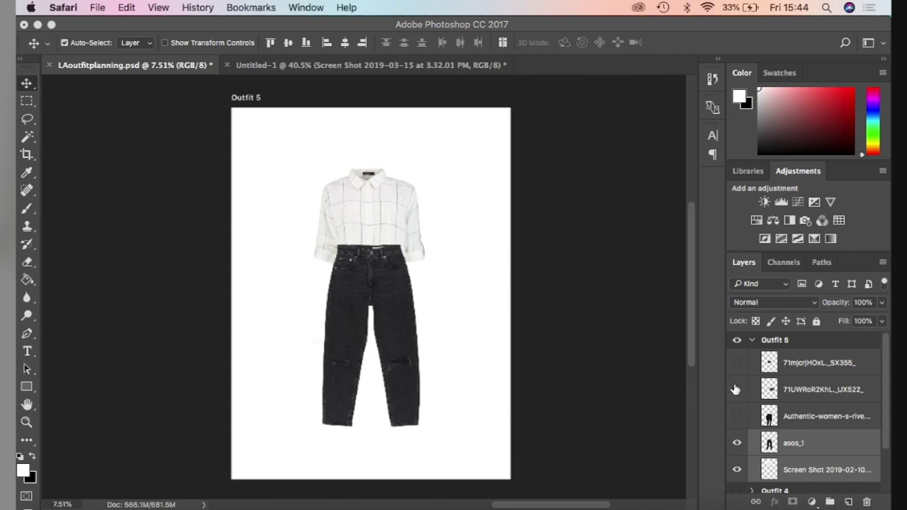
Show the belt layer and move it to the right of the jeans, and briefly preview the bum bag layer
{"action": "left_click", "coordinate": [736, 395]}
{"action": "left_click", "coordinate": [737, 395]}
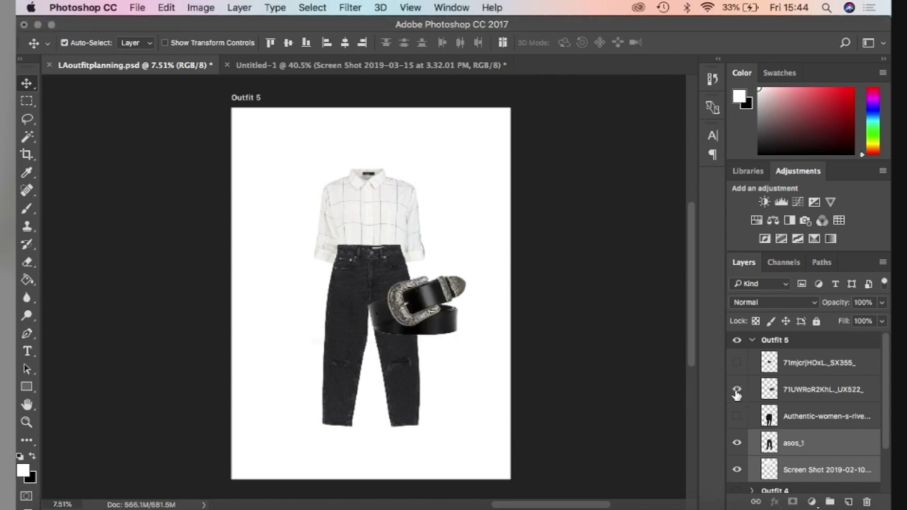
{"action": "left_click_drag", "start_coordinate": [423, 324], "coordinate": [469, 316]}
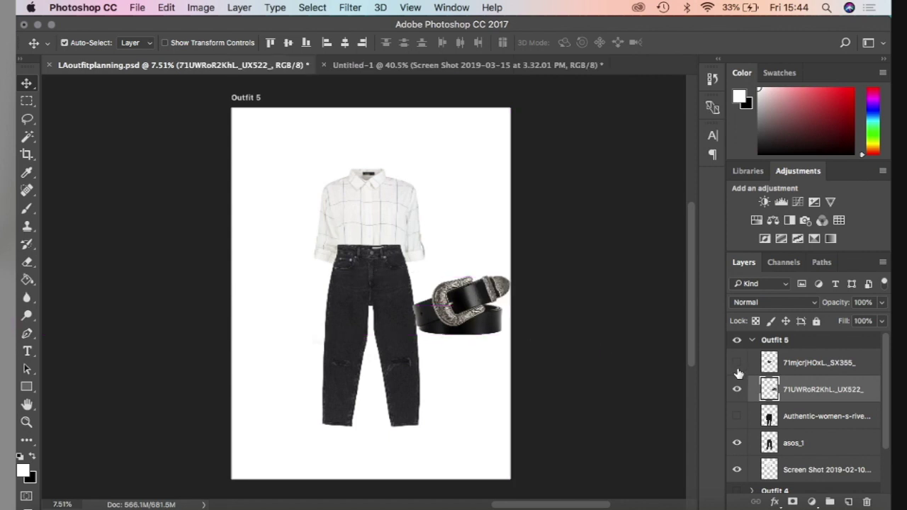
{"action": "left_click", "coordinate": [737, 363]}
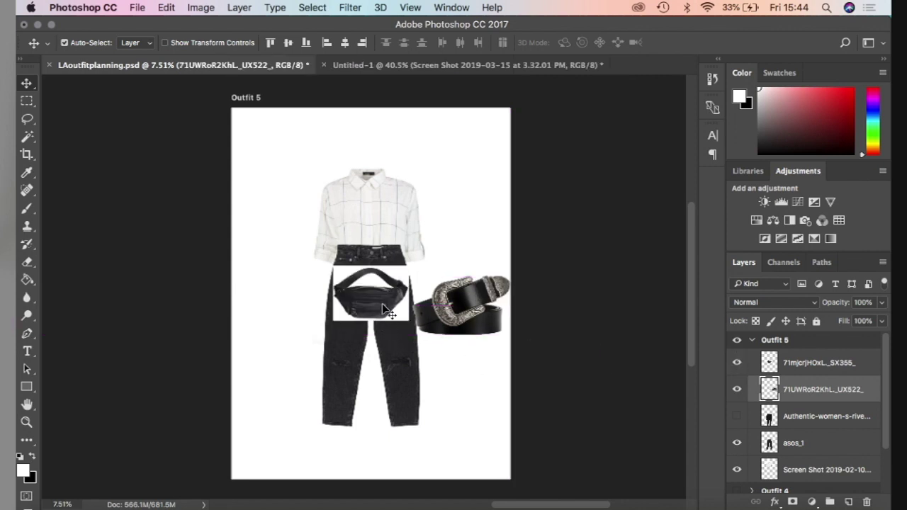
{"action": "left_click", "coordinate": [736, 362]}
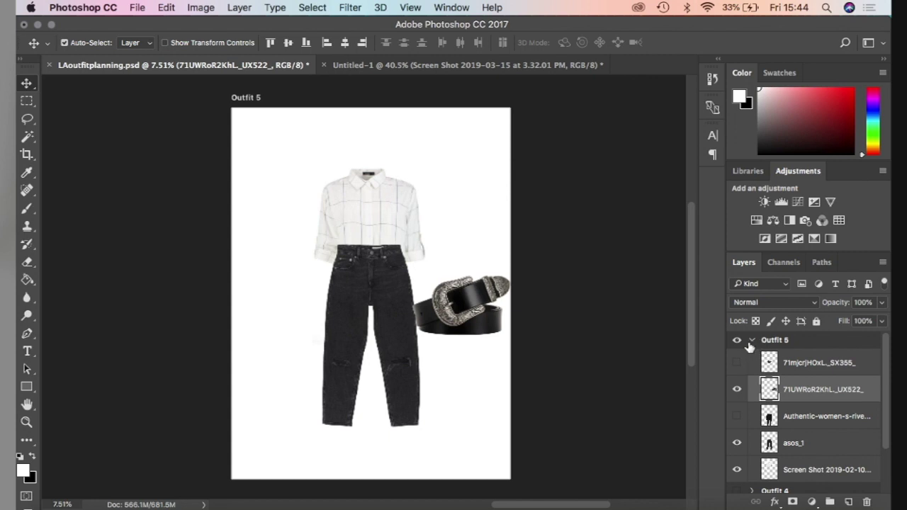
Collapse the Outfit 5 group and examine the Outfit 4, Outfit 3 and Outfit 2 artboards by showing them one at a time
{"action": "left_click", "coordinate": [752, 341]}
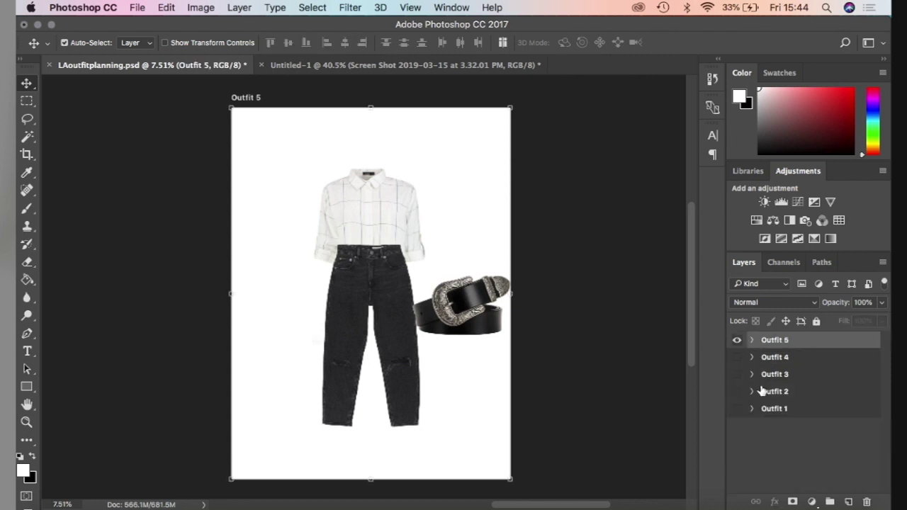
{"action": "left_click", "coordinate": [737, 357]}
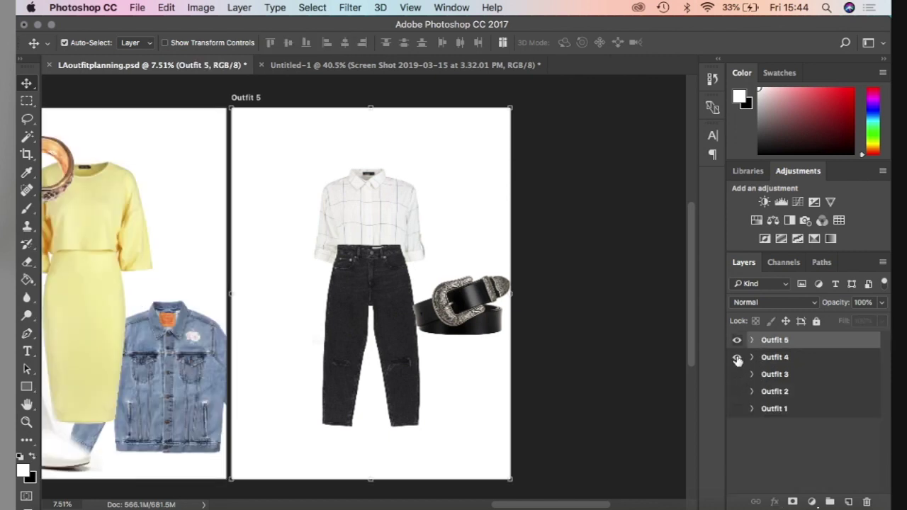
{"action": "left_click", "coordinate": [737, 357]}
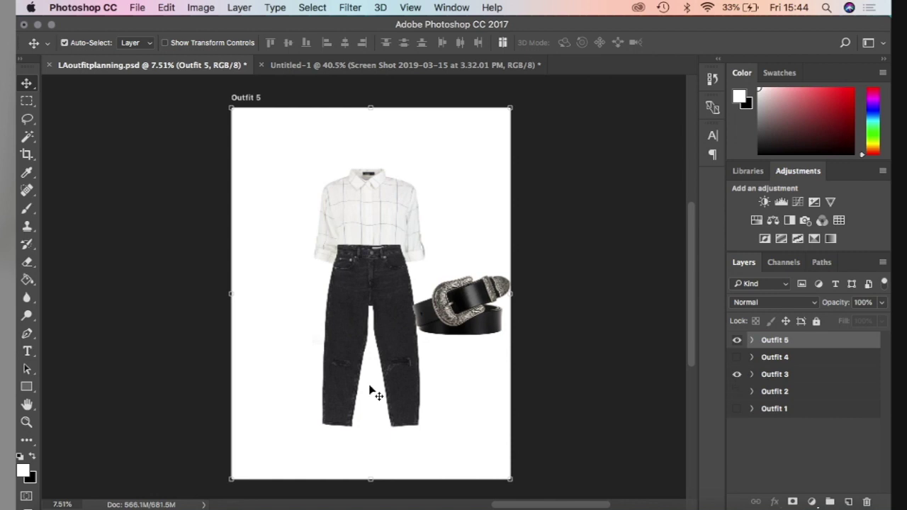
{"action": "scroll", "coordinate": [370, 391], "scroll_direction": "left", "scroll_amount": 15}
{"action": "scroll", "coordinate": [372, 391], "scroll_direction": "down", "scroll_amount": 3}
{"action": "scroll", "coordinate": [372, 392], "scroll_direction": "down", "scroll_amount": 1}
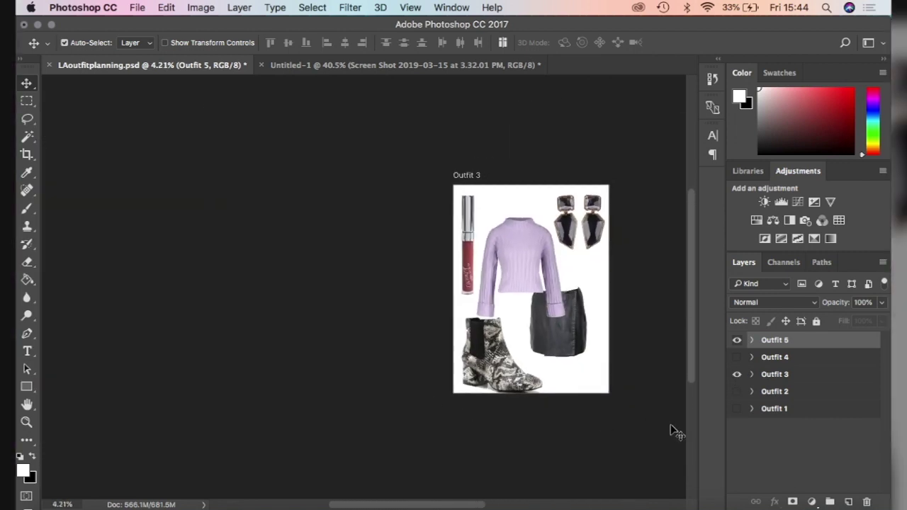
{"action": "left_click", "coordinate": [738, 375]}
{"action": "left_click", "coordinate": [738, 391]}
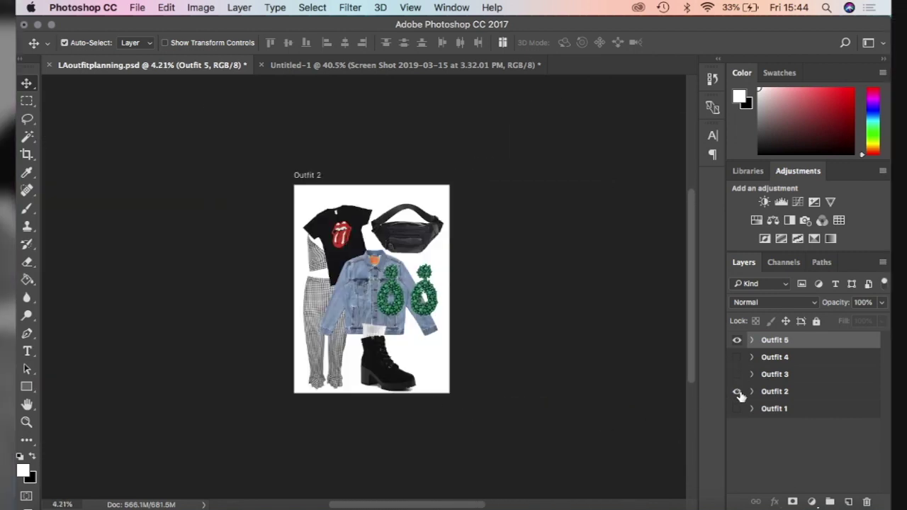
Duplicate the black ankle boot layer of Outfit 2 as "black chuny heel"
{"action": "left_click", "coordinate": [379, 363]}
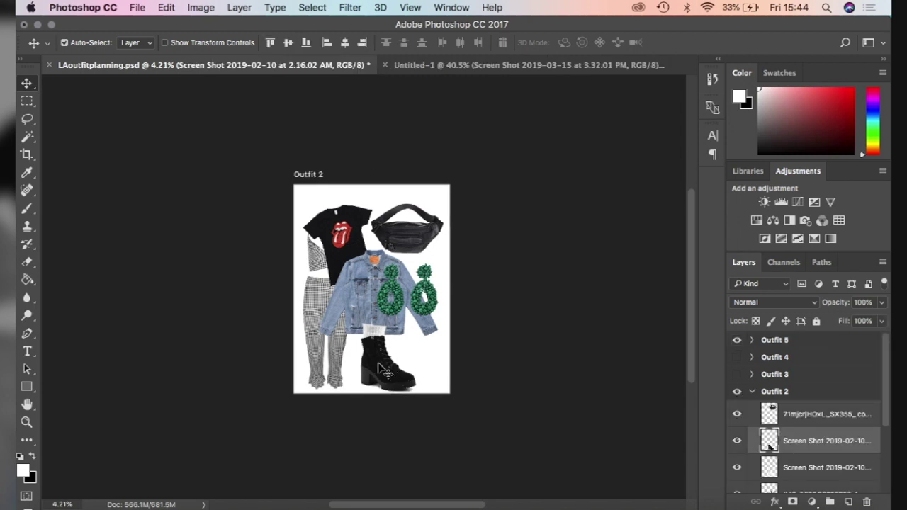
{"action": "right_click", "coordinate": [814, 444]}
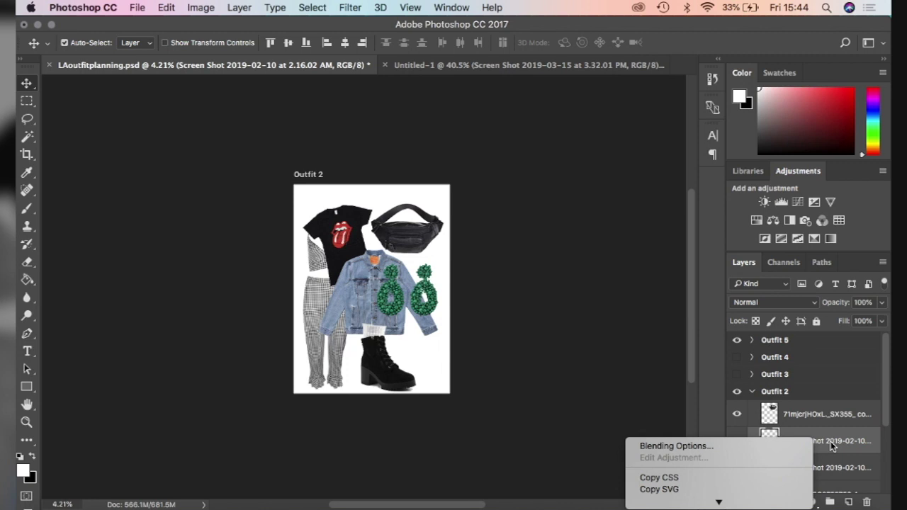
{"action": "scroll", "coordinate": [751, 479], "scroll_direction": "down", "scroll_amount": 2}
{"action": "scroll", "coordinate": [754, 480], "scroll_direction": "down", "scroll_amount": 2}
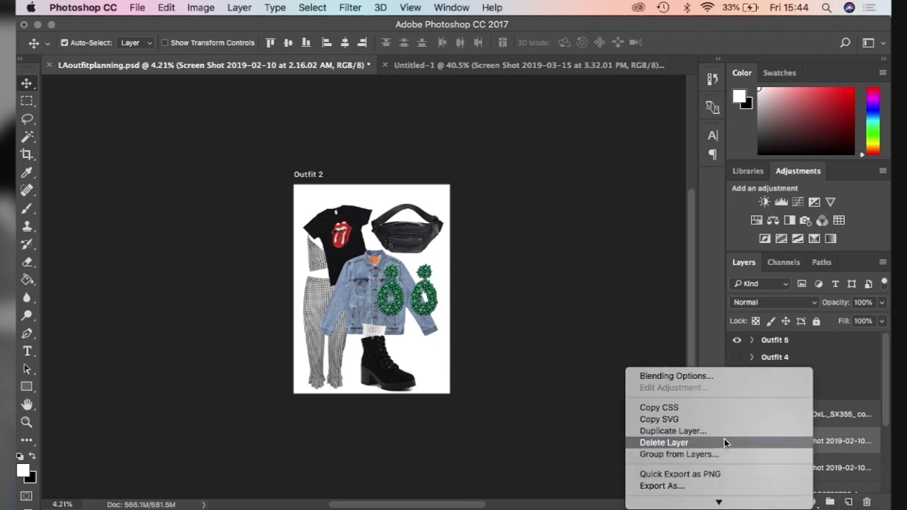
{"action": "left_click", "coordinate": [723, 431]}
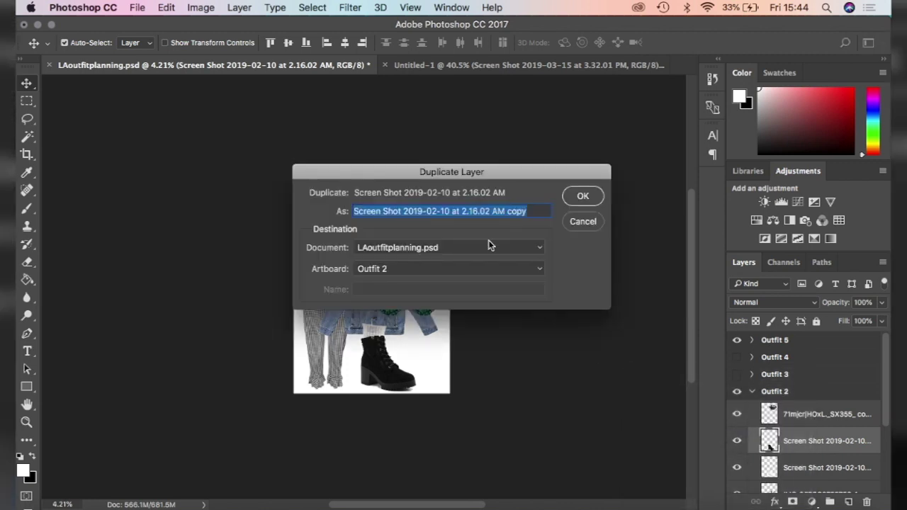
{"action": "type", "text": "black chuny heel"}
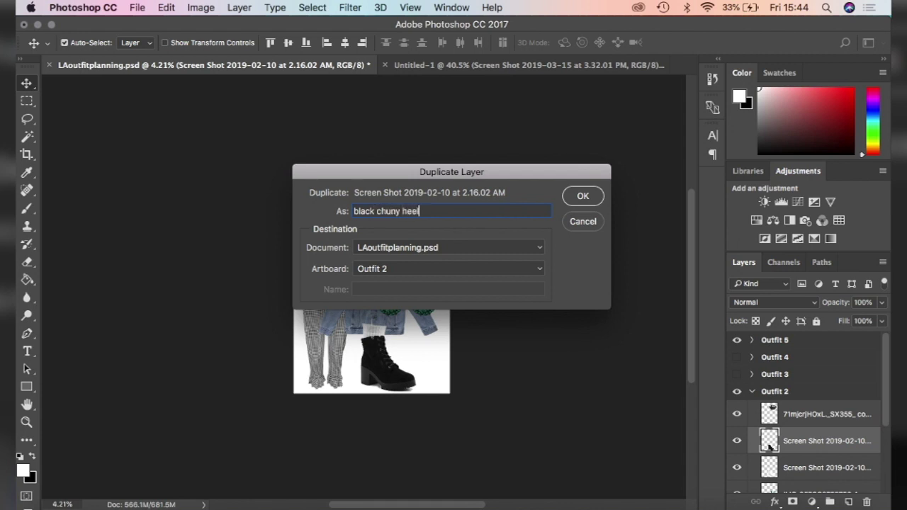
{"action": "key", "text": "Return"}
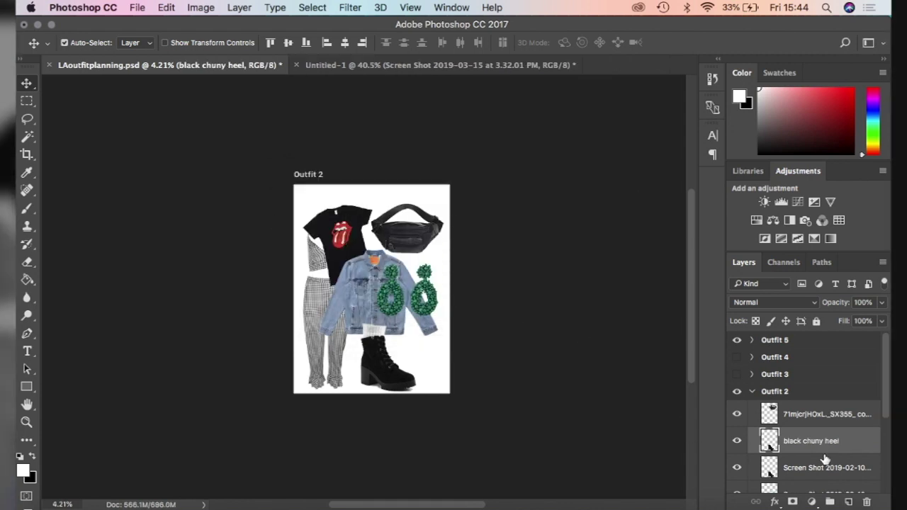
Move the duplicated boot layer into the Outfit 5 artboard group and hide the Outfit 2 artboard
{"action": "left_click_drag", "start_coordinate": [844, 444], "coordinate": [827, 341]}
{"action": "left_click", "coordinate": [736, 392]}
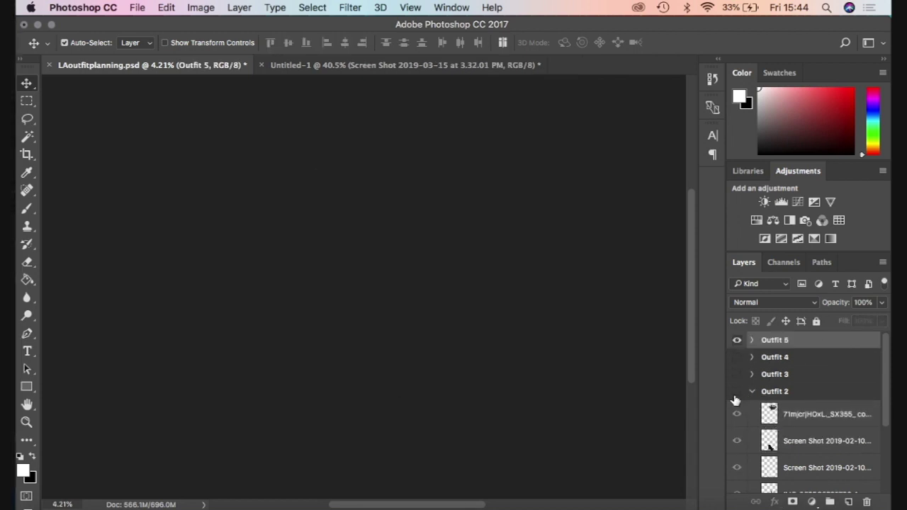
{"action": "scroll", "coordinate": [491, 354], "scroll_direction": "right", "scroll_amount": 10}
{"action": "scroll", "coordinate": [491, 354], "scroll_direction": "left", "scroll_amount": 5}
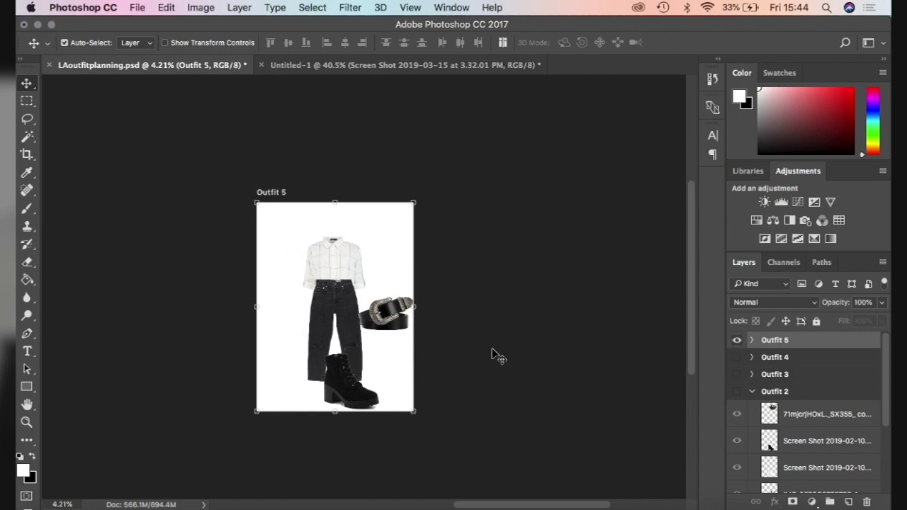
{"action": "scroll", "coordinate": [415, 354], "scroll_direction": "up", "scroll_amount": 5}
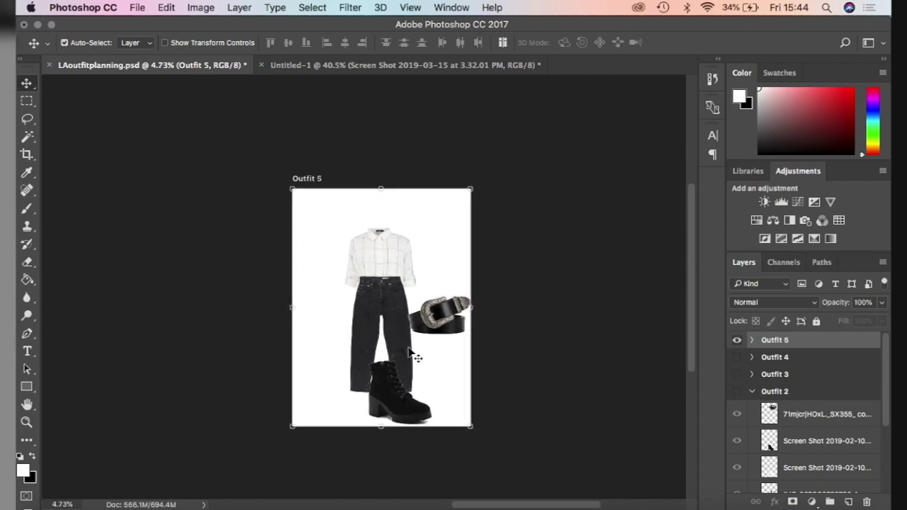
{"action": "scroll", "coordinate": [414, 354], "scroll_direction": "down", "scroll_amount": 2}
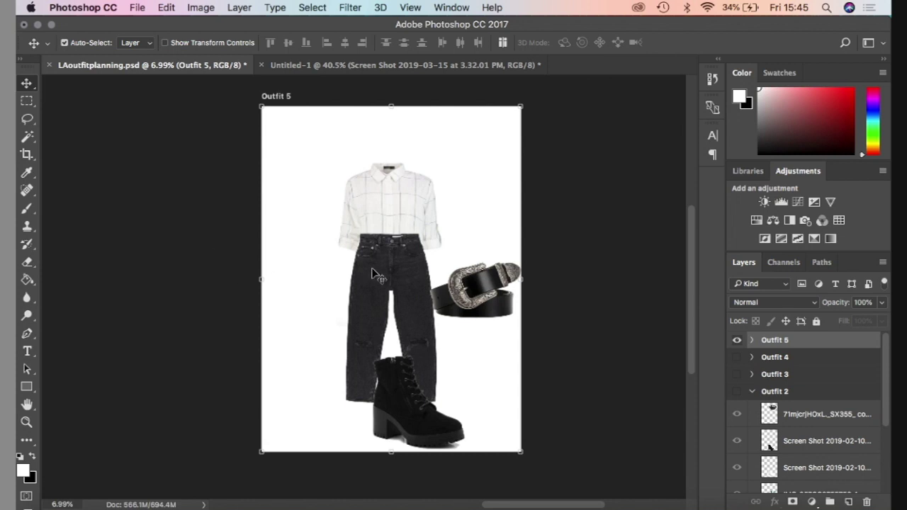
Place the boot in the lower-left corner of the Outfit 5 artboard and the belt in its upper-right corner
{"action": "left_click_drag", "start_coordinate": [428, 420], "coordinate": [328, 418]}
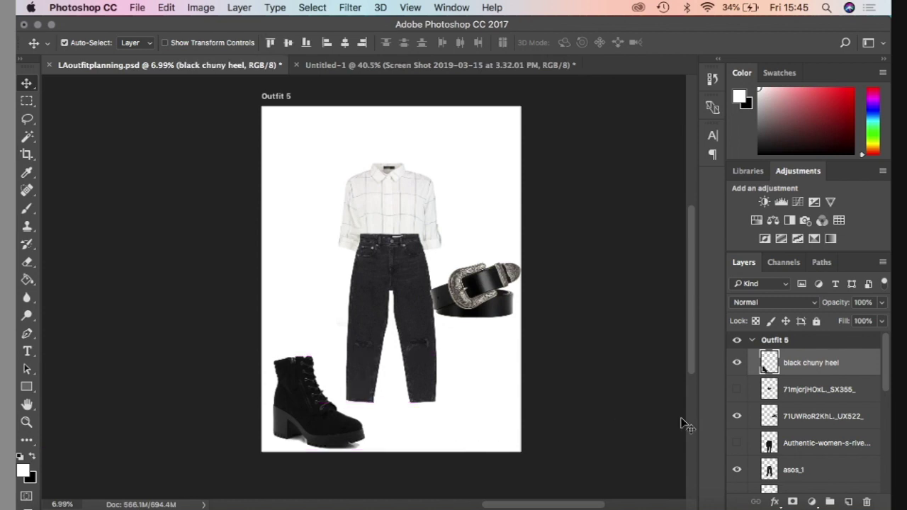
{"action": "left_click", "coordinate": [798, 401]}
{"action": "left_click_drag", "start_coordinate": [475, 308], "coordinate": [485, 157]}
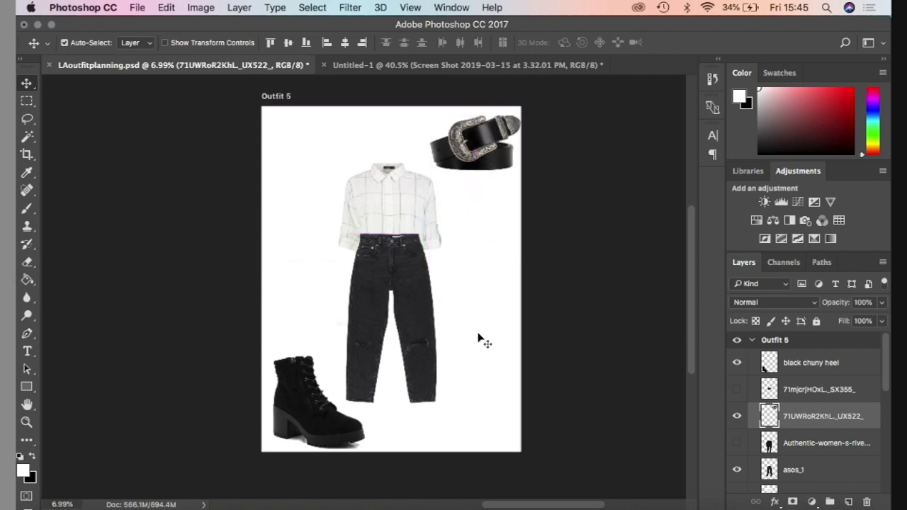
{"action": "mouse_move", "coordinate": [305, 380]}
{"action": "left_mouse_down"}
{"action": "mouse_move", "coordinate": [471, 369]}
{"action": "mouse_move", "coordinate": [367, 360]}
{"action": "mouse_move", "coordinate": [279, 373]}
{"action": "mouse_move", "coordinate": [293, 380]}
{"action": "left_mouse_up"}
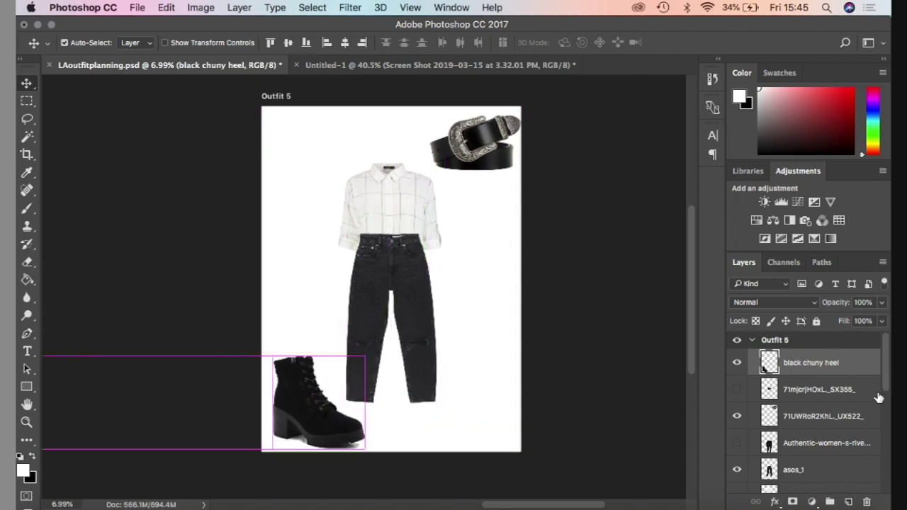
Collapse the Outfit 5 and Outfit 2 layer groups
{"action": "left_click", "coordinate": [752, 340]}
{"action": "scroll", "coordinate": [759, 418], "scroll_direction": "down", "scroll_amount": 4}
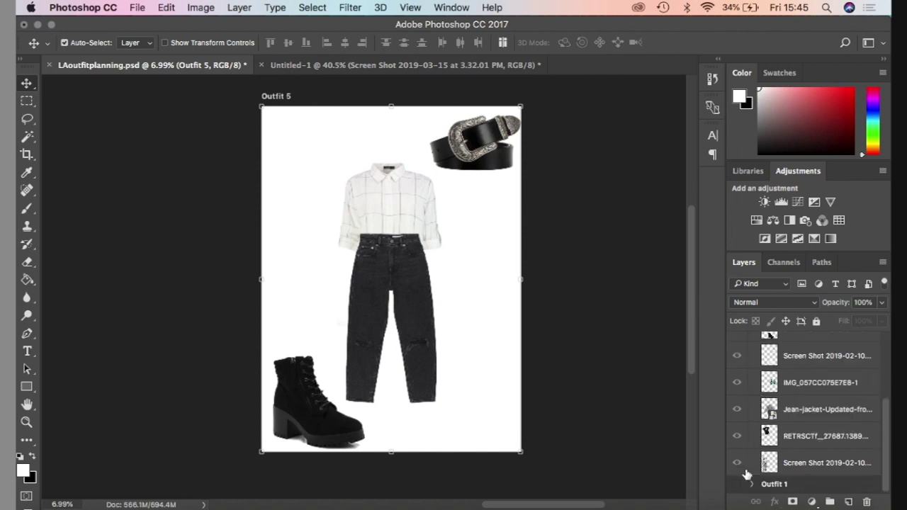
{"action": "scroll", "coordinate": [752, 419], "scroll_direction": "up", "scroll_amount": 4}
{"action": "left_click", "coordinate": [753, 392]}
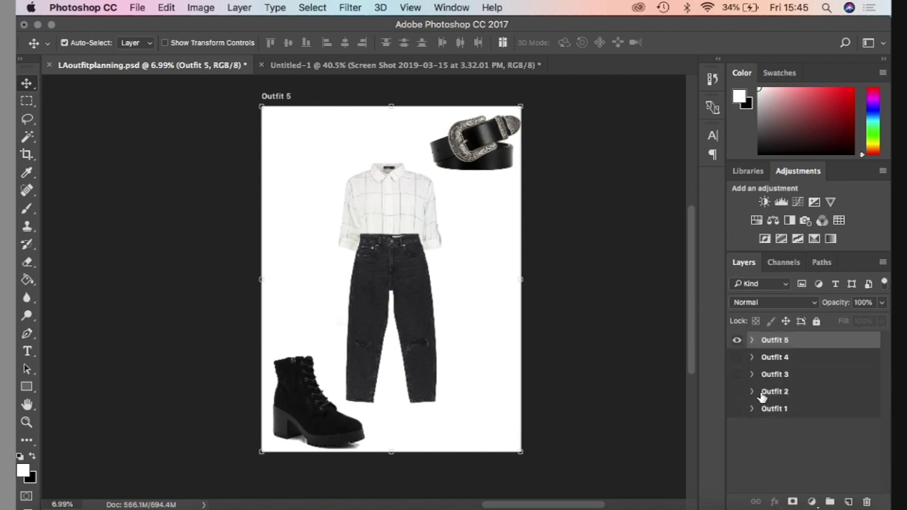
Duplicate the red liquid lipstick layer of Outfit 1 as "afrik - red lip" and move the copy into the Outfit 5 group
{"action": "left_click", "coordinate": [752, 410]}
{"action": "scroll", "coordinate": [751, 416], "scroll_direction": "down", "scroll_amount": 3}
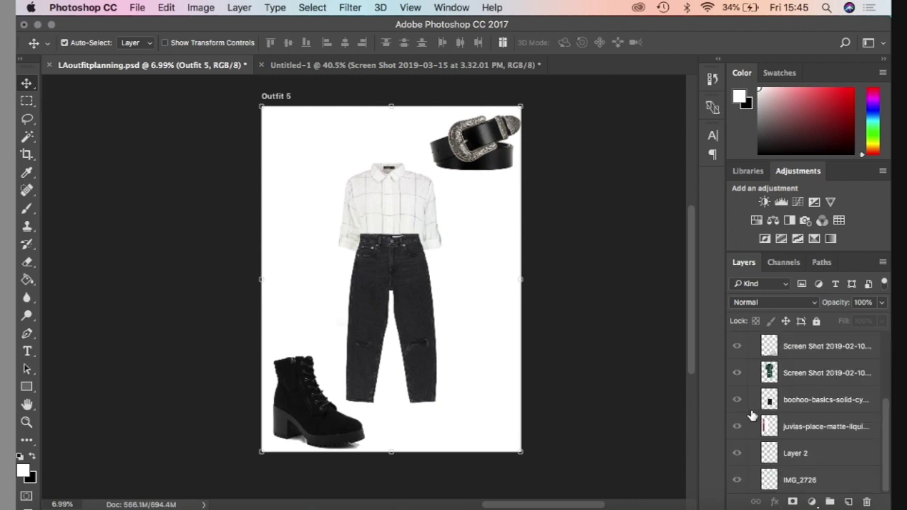
{"action": "left_click", "coordinate": [810, 425]}
{"action": "right_click", "coordinate": [810, 425]}
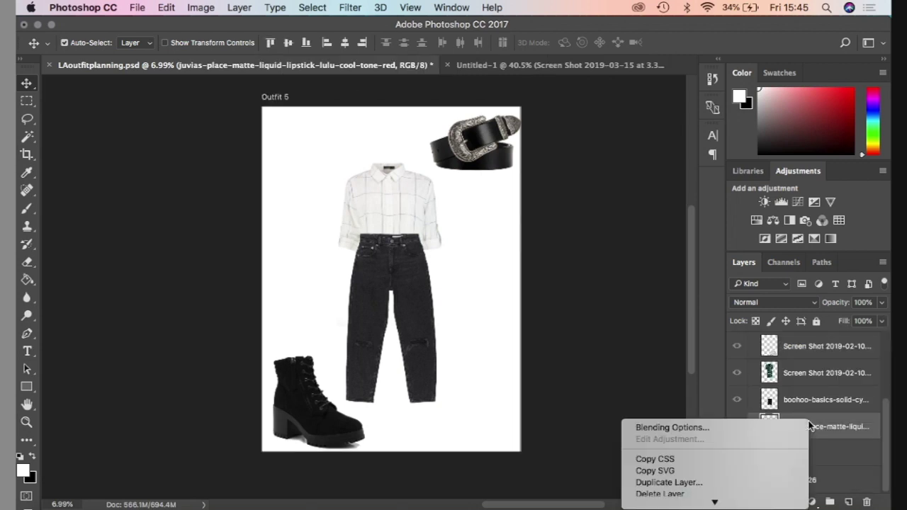
{"action": "left_click", "coordinate": [719, 483]}
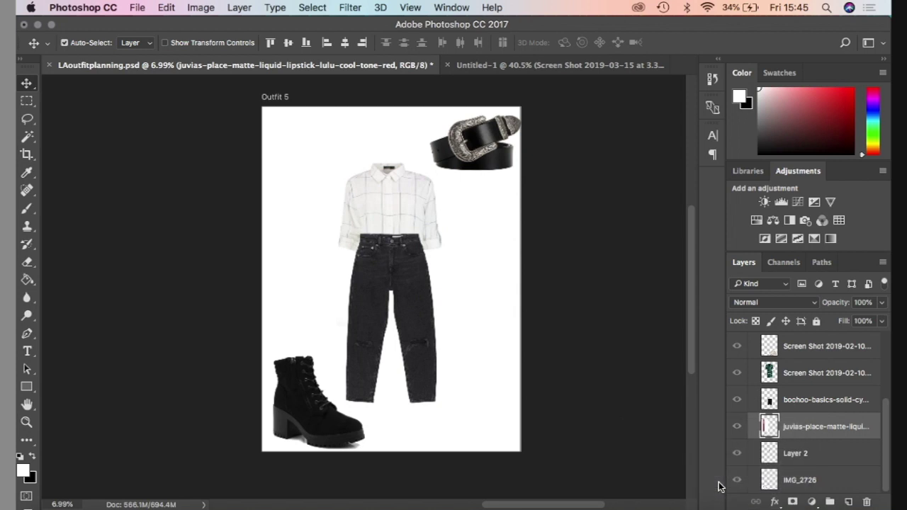
{"action": "type", "text": "af"}
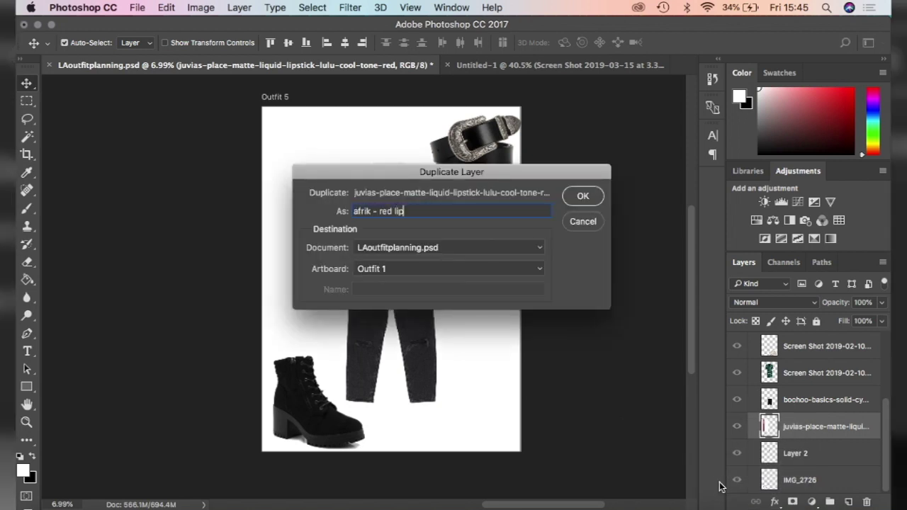
{"action": "type", "text": "rik - red lip"}
{"action": "key", "text": "Return"}
{"action": "left_click_drag", "start_coordinate": [809, 326], "coordinate": [796, 339]}
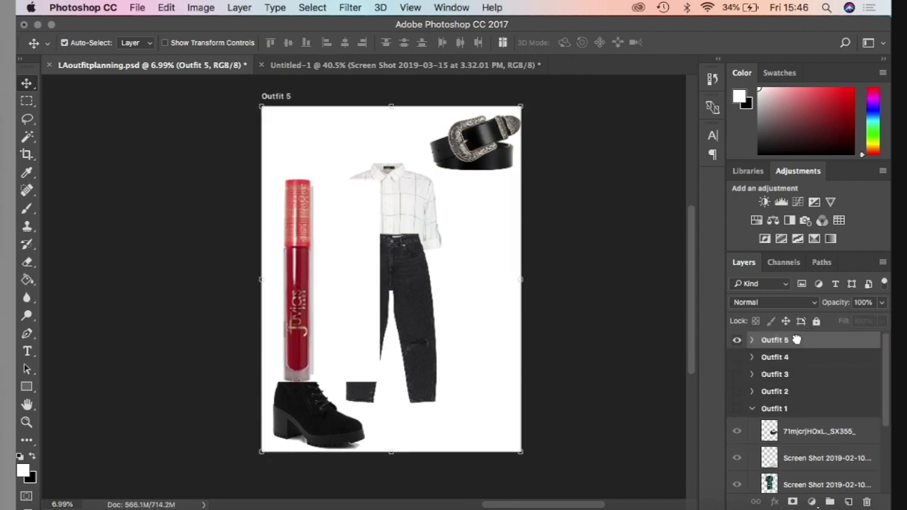
Delete the white background on both sides of the lipstick with the Magic Wand and place it at the artboard's upper left, above the boot
{"action": "left_click_drag", "start_coordinate": [330, 306], "coordinate": [415, 309]}
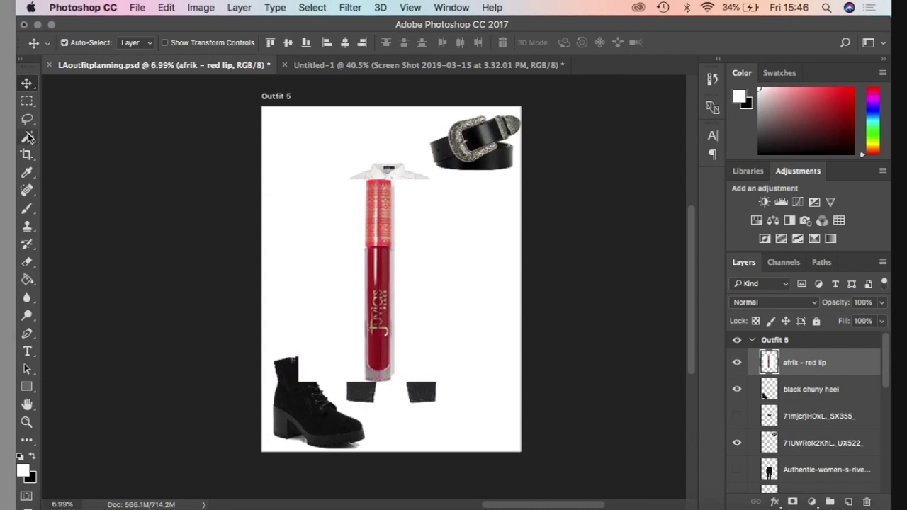
{"action": "left_click", "coordinate": [28, 138]}
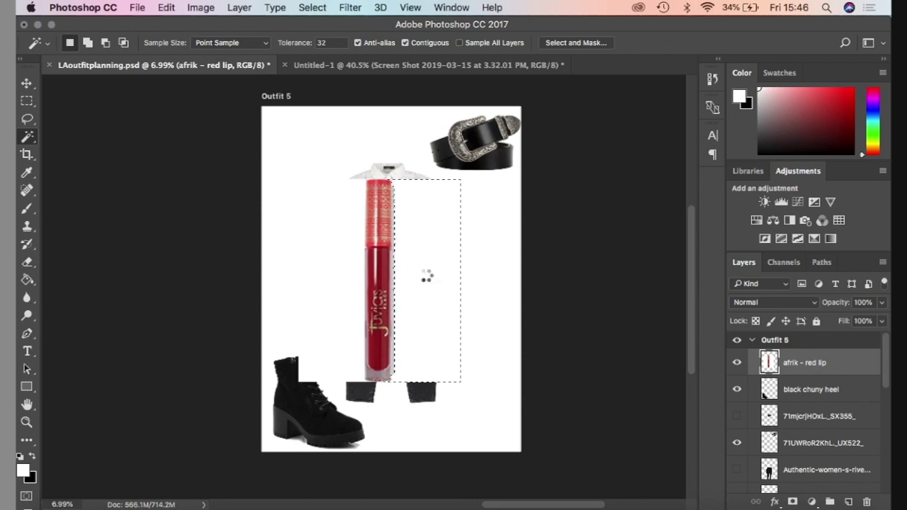
{"action": "left_click", "coordinate": [340, 249]}
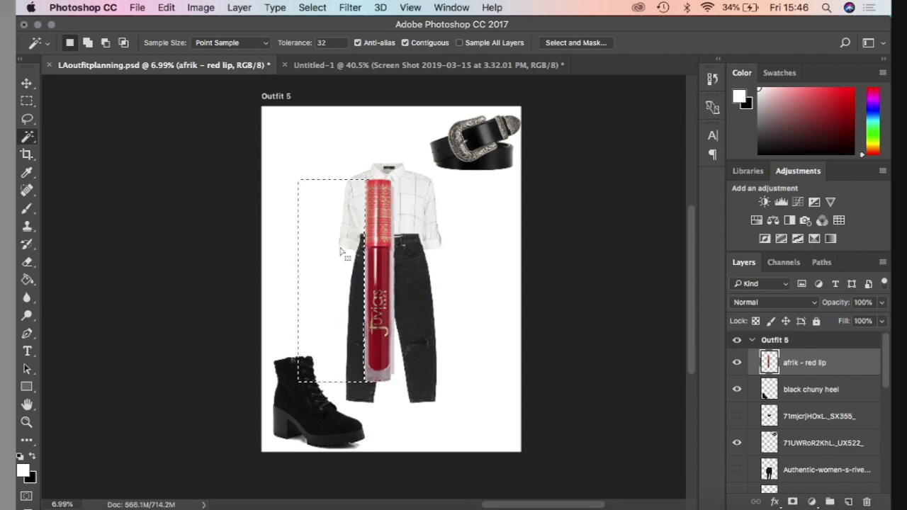
{"action": "key", "text": "super+d"}
{"action": "key", "text": "v"}
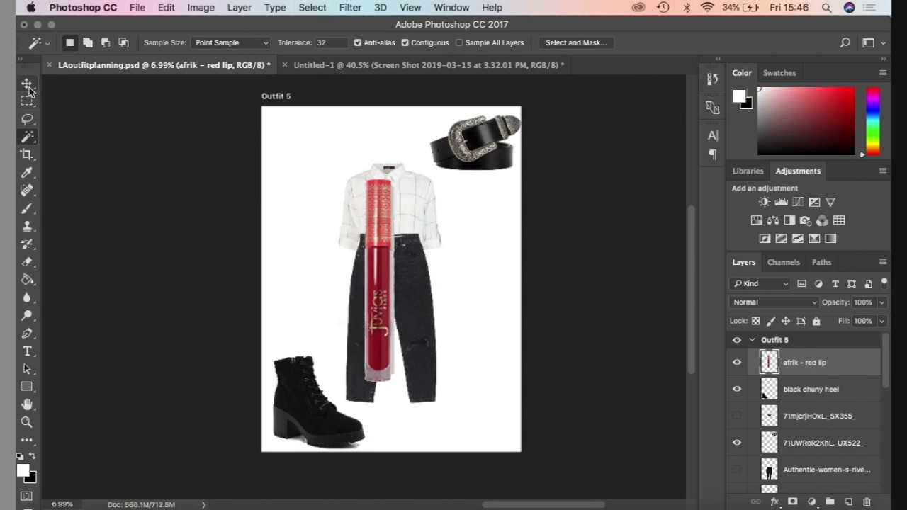
{"action": "left_click_drag", "start_coordinate": [381, 245], "coordinate": [293, 201]}
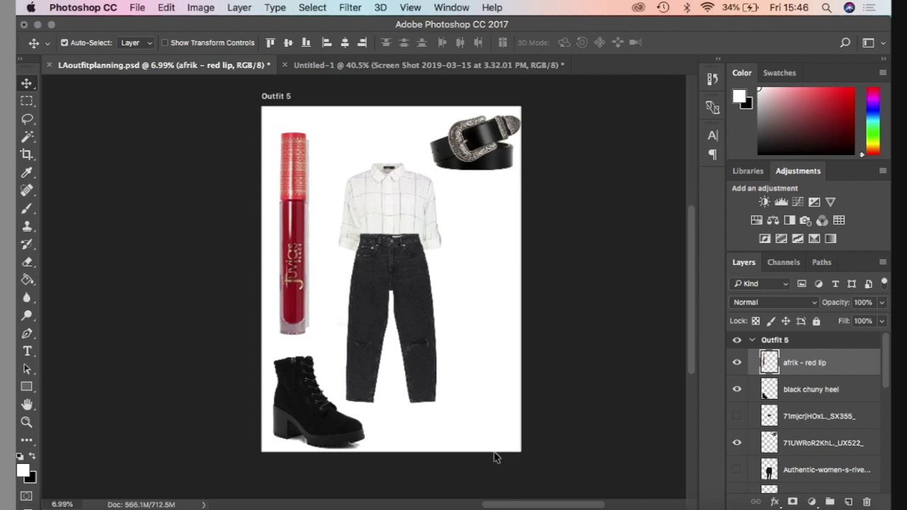
Show the bum bag layer and delete its white background, including the area inside the strap, with the Magic Wand
{"action": "left_click", "coordinate": [737, 416]}
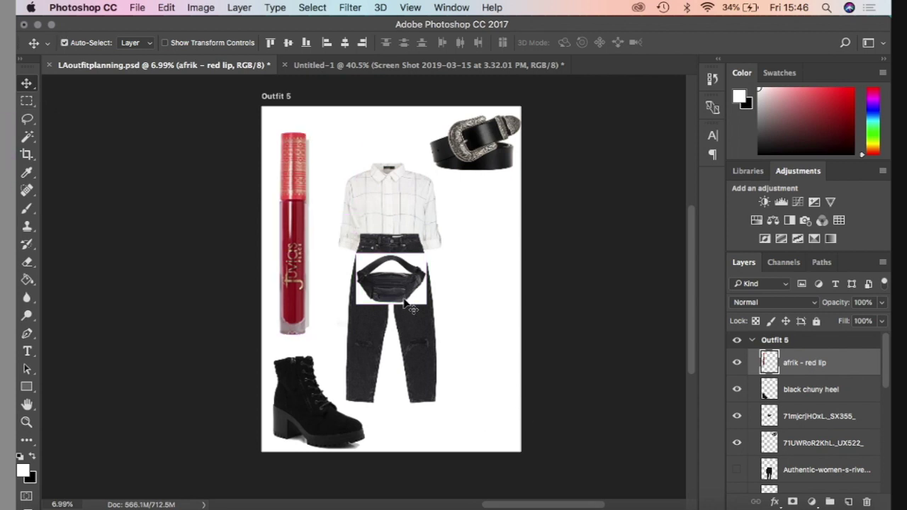
{"action": "scroll", "coordinate": [409, 306], "scroll_direction": "up", "scroll_amount": 5}
{"action": "left_click", "coordinate": [27, 136]}
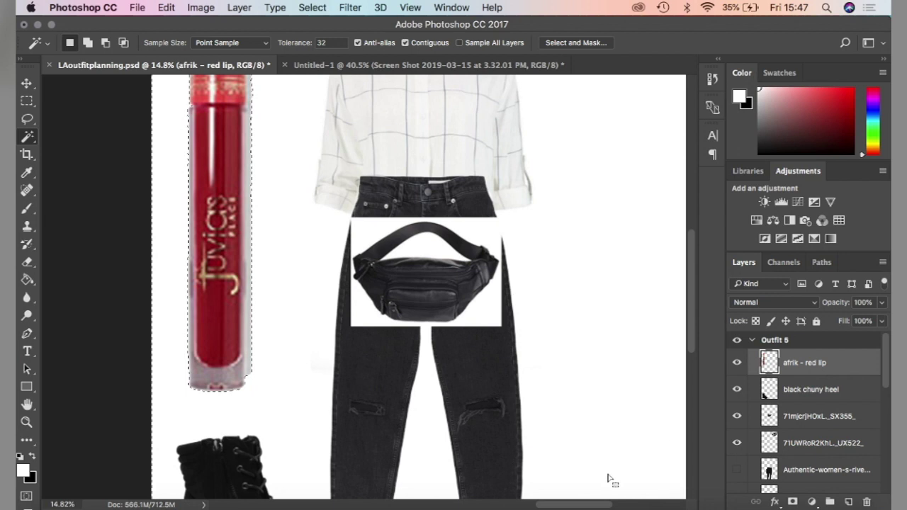
{"action": "key", "text": "super+d"}
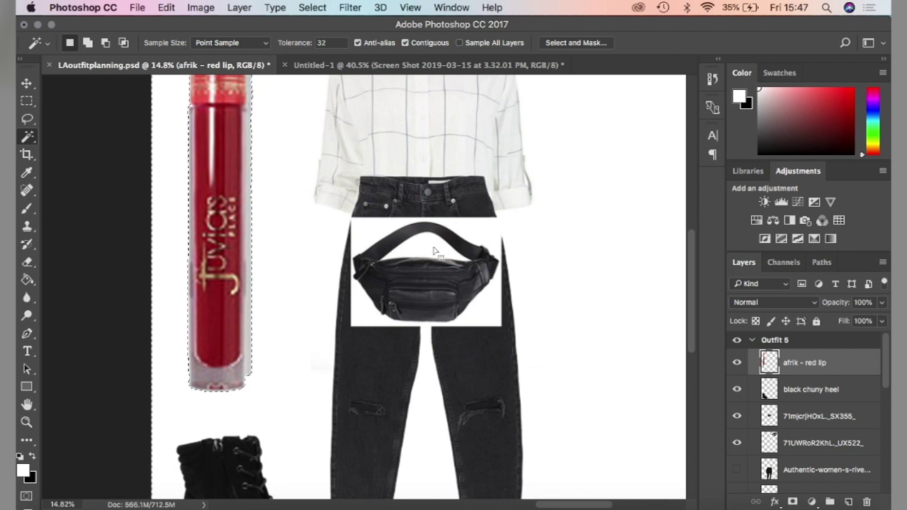
{"action": "left_click", "coordinate": [807, 425]}
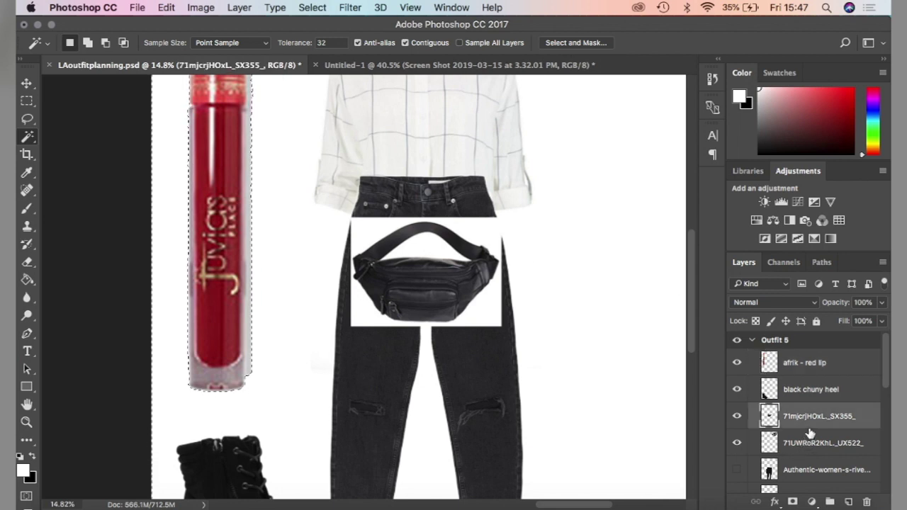
{"action": "key", "text": "super+d"}
{"action": "left_click", "coordinate": [423, 244]}
{"action": "left_click", "coordinate": [473, 234], "text": "shift"}
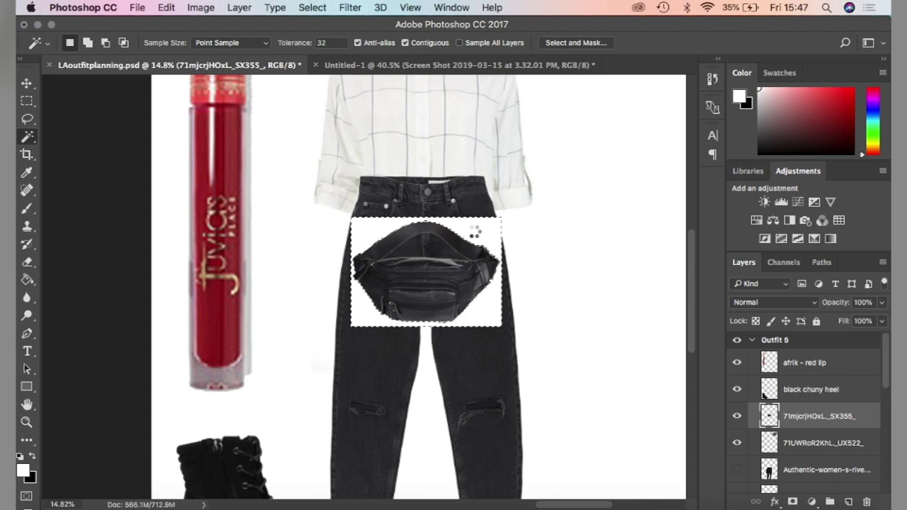
{"action": "key", "text": "Delete"}
{"action": "key", "text": "super+d"}
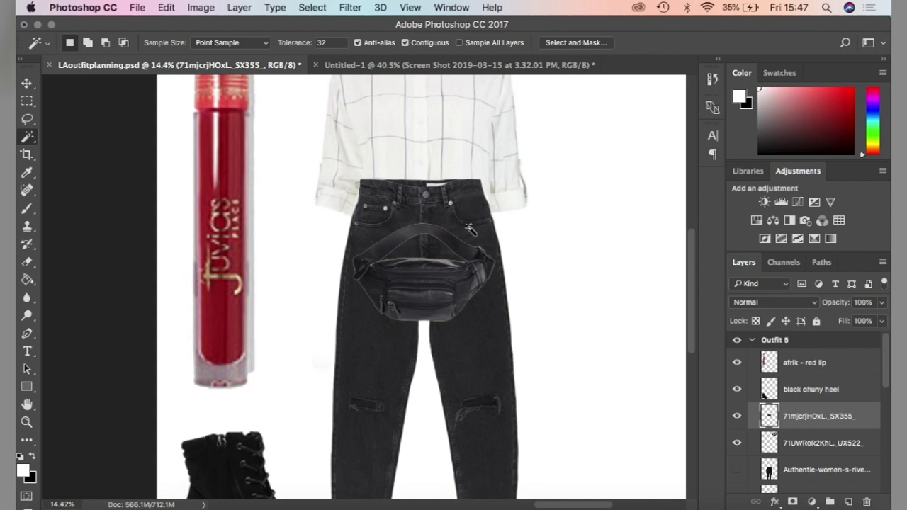
Move the bum bag off the jeans to the lower-right corner of the Outfit 5 artboard
{"action": "scroll", "coordinate": [470, 229], "scroll_direction": "down", "scroll_amount": 3}
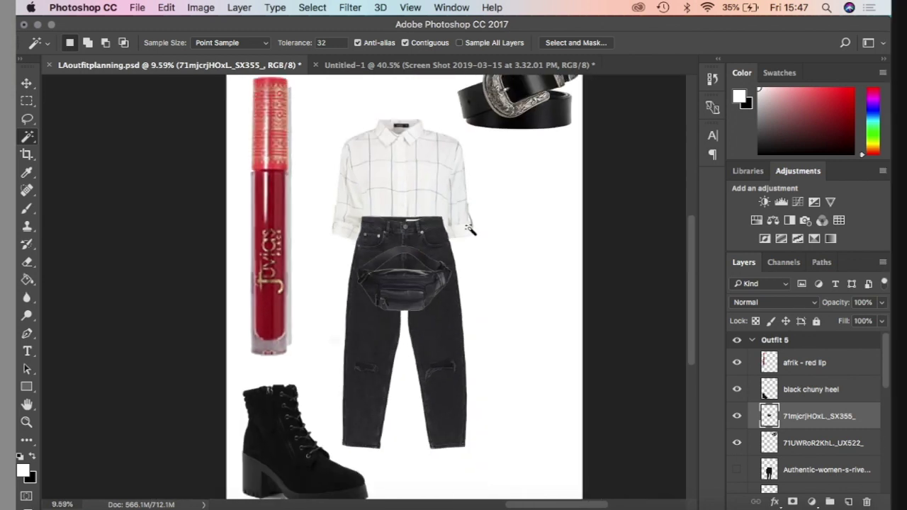
{"action": "left_click", "coordinate": [26, 84]}
{"action": "left_click_drag", "start_coordinate": [407, 300], "coordinate": [510, 454]}
Scale the bum bag proportionally to 152% and rotate it counterclockwise so that its right end points upward
{"action": "key", "text": "ctrl+t"}
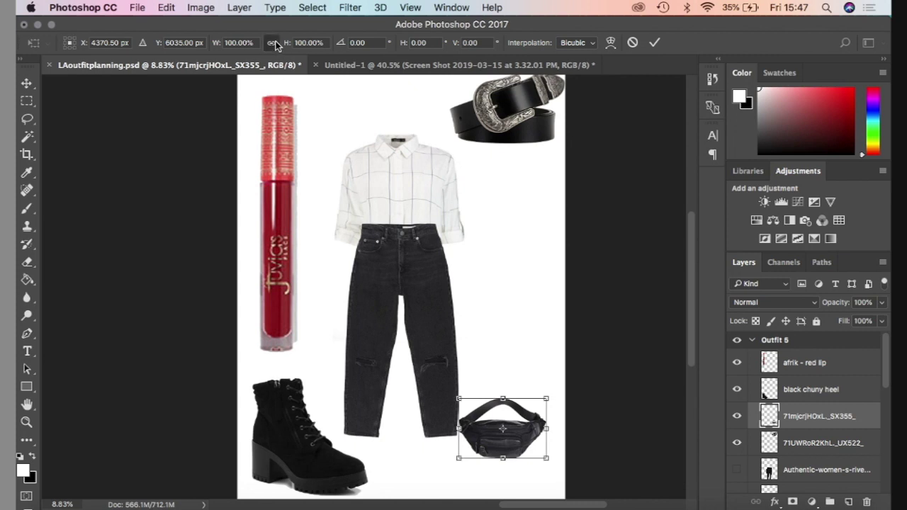
{"action": "left_click_drag", "start_coordinate": [217, 45], "coordinate": [253, 43]}
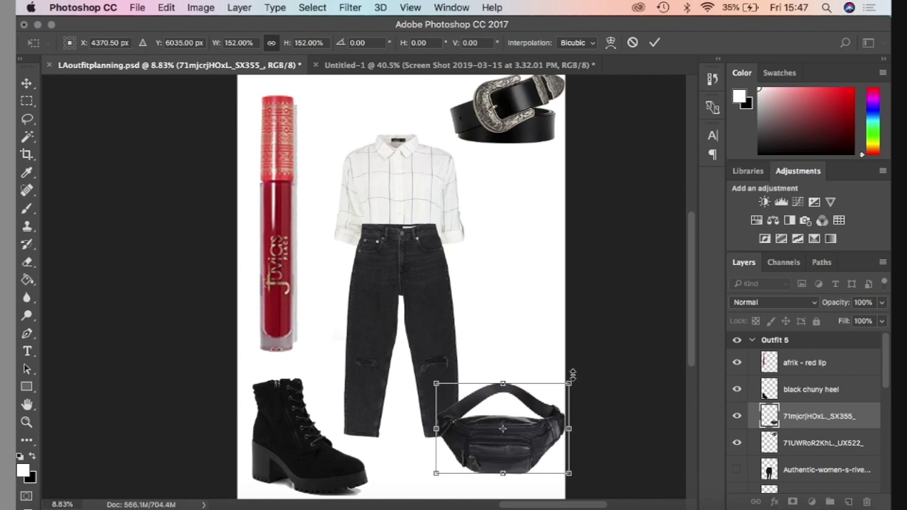
{"action": "left_click_drag", "start_coordinate": [413, 411], "coordinate": [416, 433]}
{"action": "key", "text": "Return"}
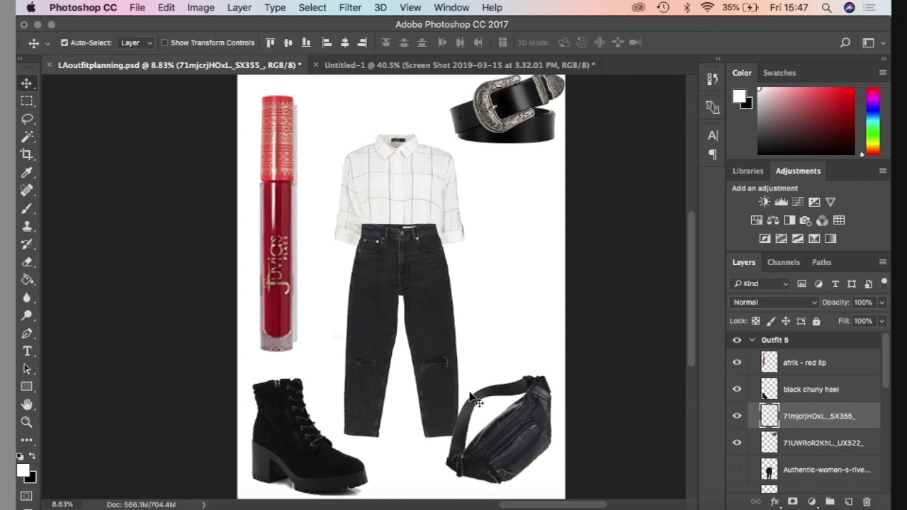
Rearrange the bum bag, belt, ankle boot and lipstick along the right side of the Outfit 5 artboard, with the belt at the bottom
{"action": "key", "text": "super+minus"}
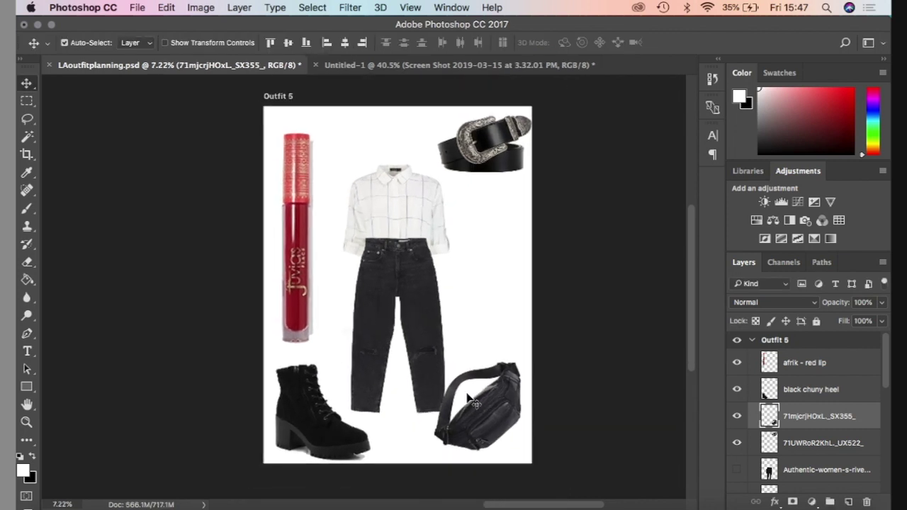
{"action": "key", "text": "super+minus"}
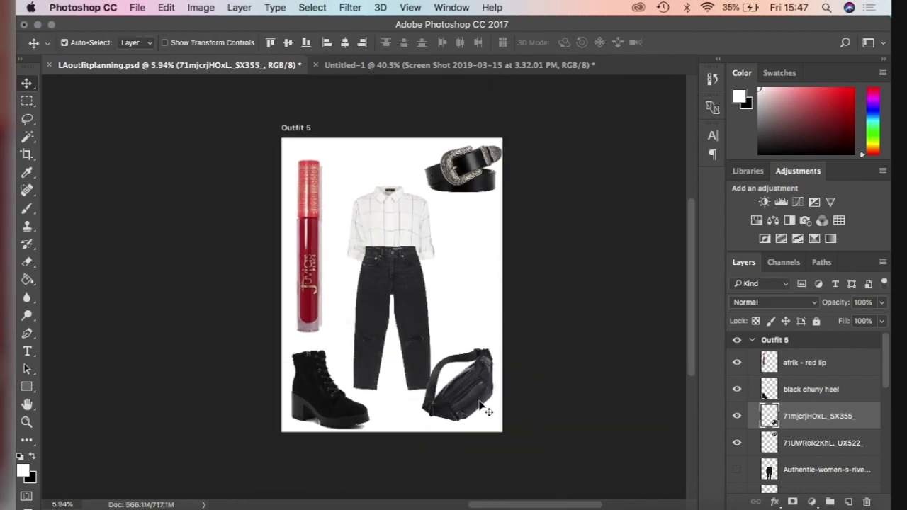
{"action": "left_click_drag", "start_coordinate": [479, 395], "coordinate": [476, 328]}
{"action": "left_click_drag", "start_coordinate": [473, 188], "coordinate": [461, 401]}
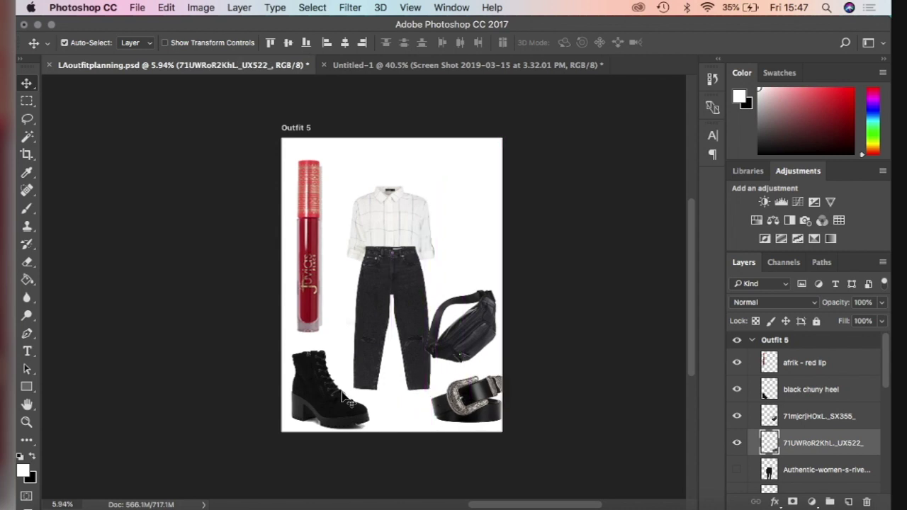
{"action": "left_click_drag", "start_coordinate": [341, 390], "coordinate": [468, 390]}
{"action": "left_click_drag", "start_coordinate": [309, 182], "coordinate": [464, 185]}
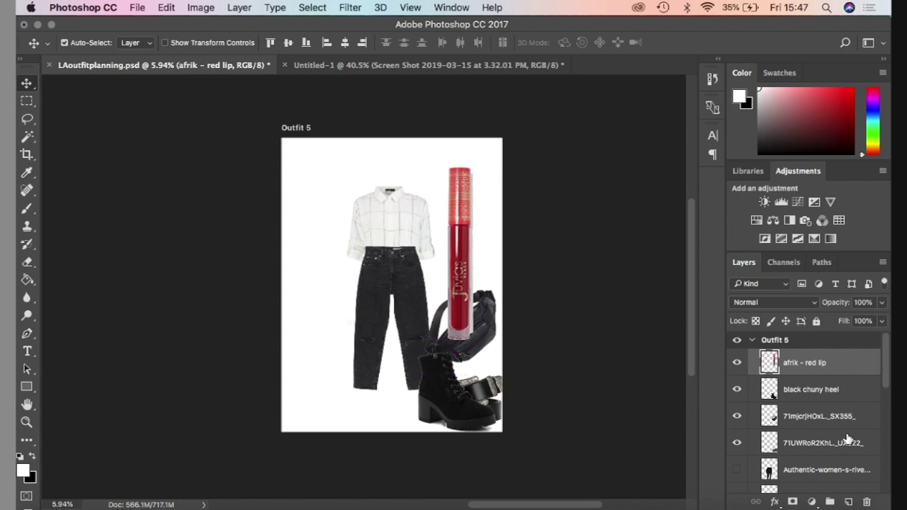
Select the jeans and checked shirt layers together and move them to the left side of the artboard
{"action": "scroll", "coordinate": [812, 470], "scroll_direction": "down", "scroll_amount": 5}
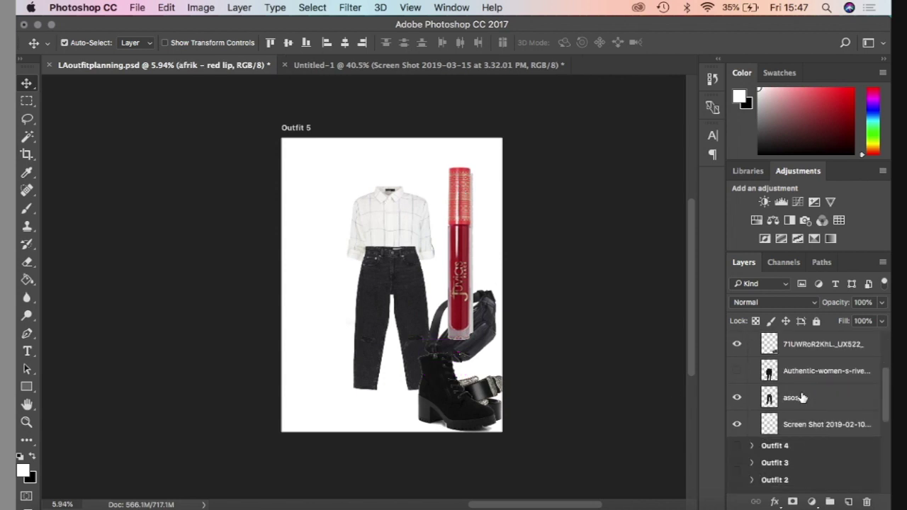
{"action": "left_click", "coordinate": [801, 398]}
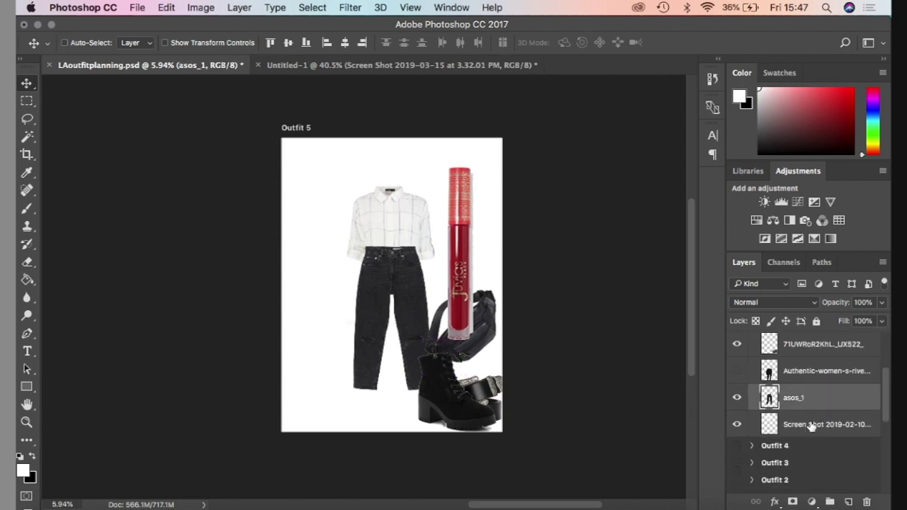
{"action": "left_click", "coordinate": [811, 424], "text": "shift"}
{"action": "left_click_drag", "start_coordinate": [391, 251], "coordinate": [350, 248]}
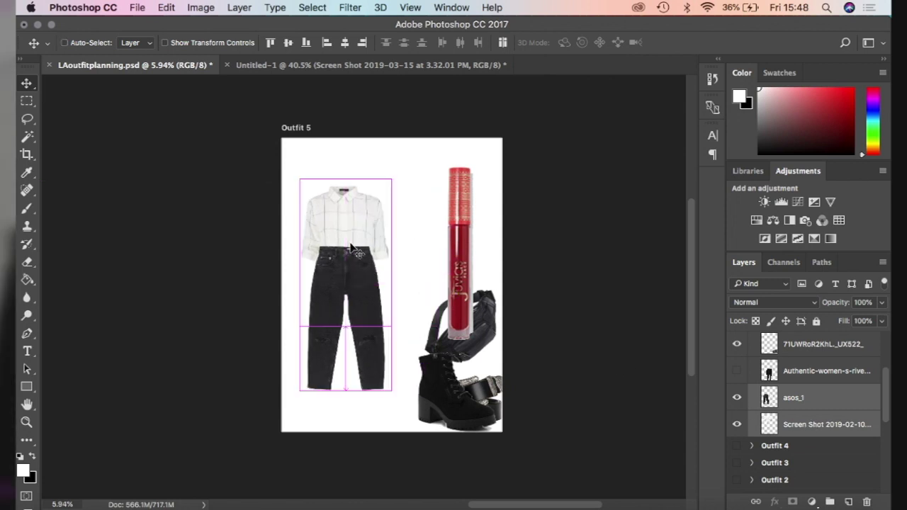
Scale the shirt and jeans together proportionally to 124%
{"action": "key", "text": "super+t"}
{"action": "left_click", "coordinate": [272, 43]}
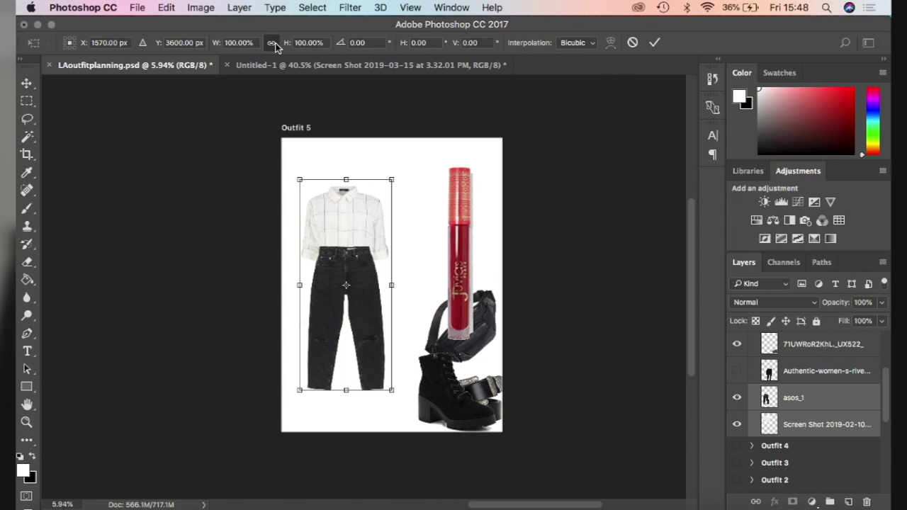
{"action": "left_click_drag", "start_coordinate": [216, 48], "coordinate": [232, 49]}
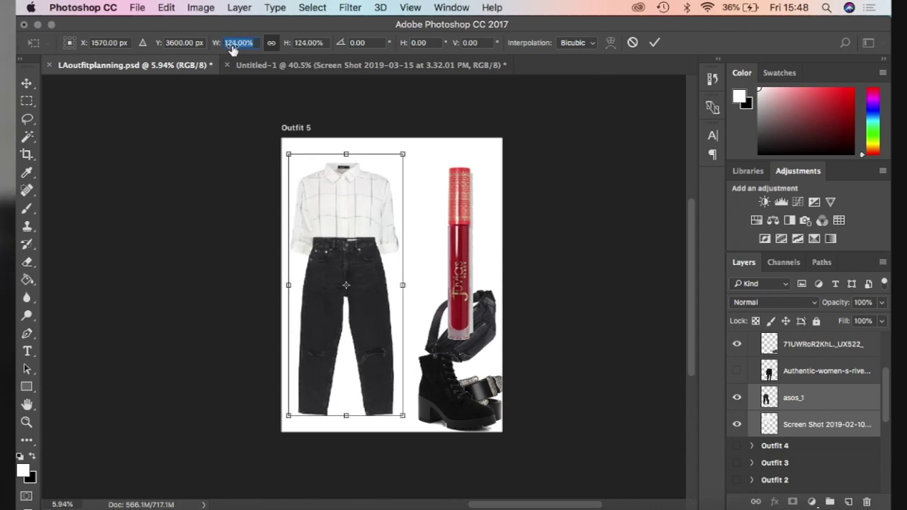
{"action": "left_click", "coordinate": [232, 44]}
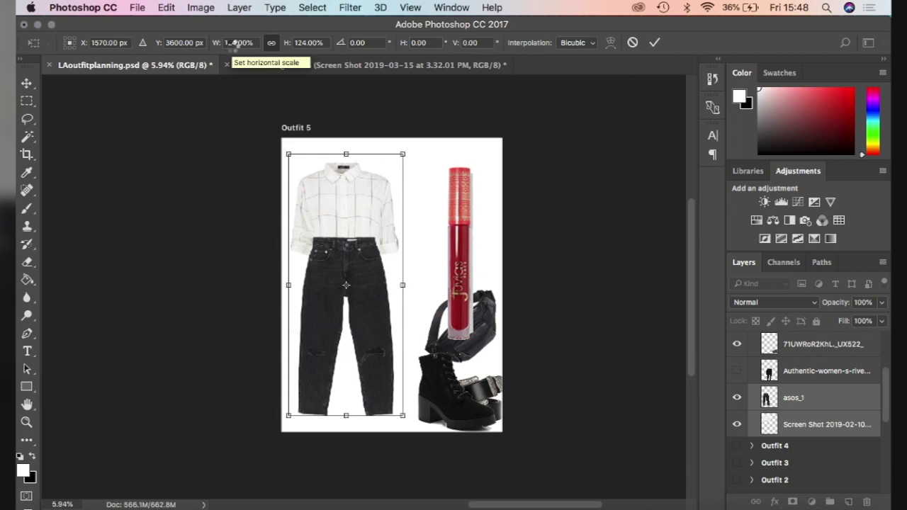
{"action": "key", "text": "Return"}
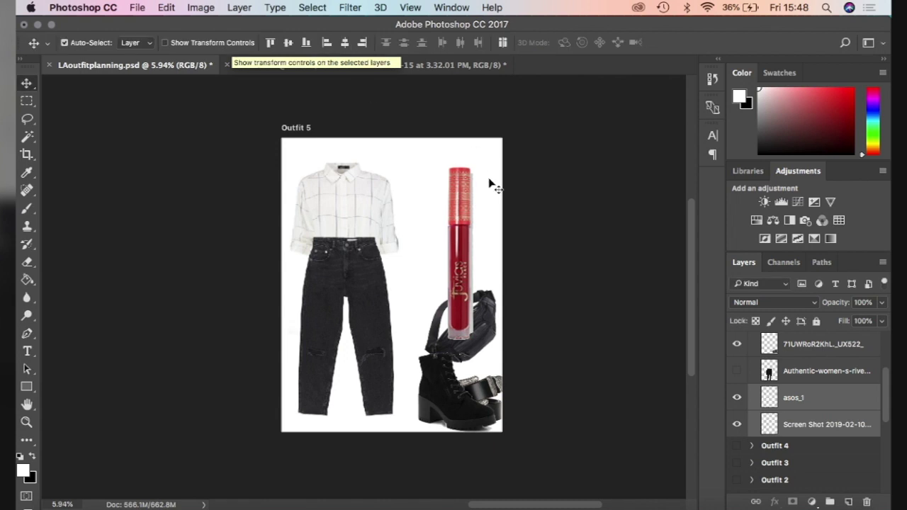
Scale the lipstick proportionally to 88% and place it in the right part of the artboard
{"action": "left_click_drag", "start_coordinate": [467, 221], "coordinate": [428, 196]}
{"action": "key", "text": "ctrl+t"}
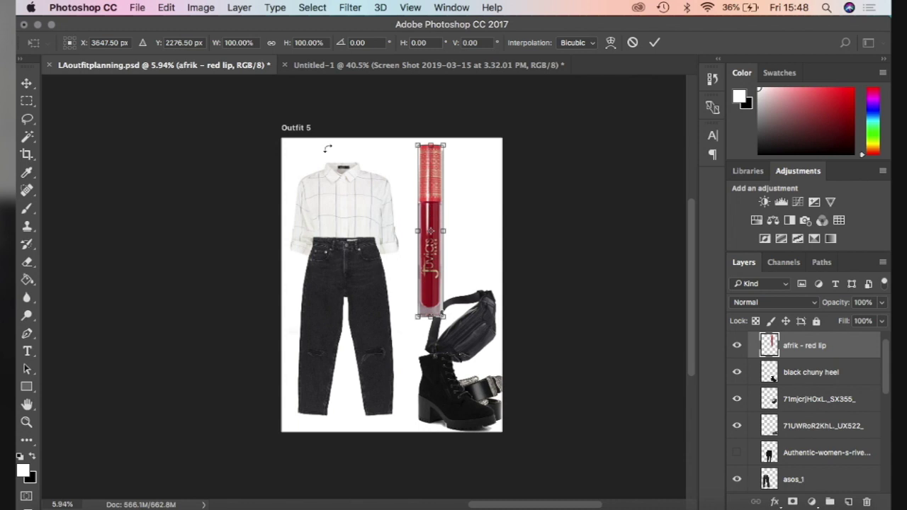
{"action": "left_click_drag", "start_coordinate": [216, 47], "coordinate": [208, 48]}
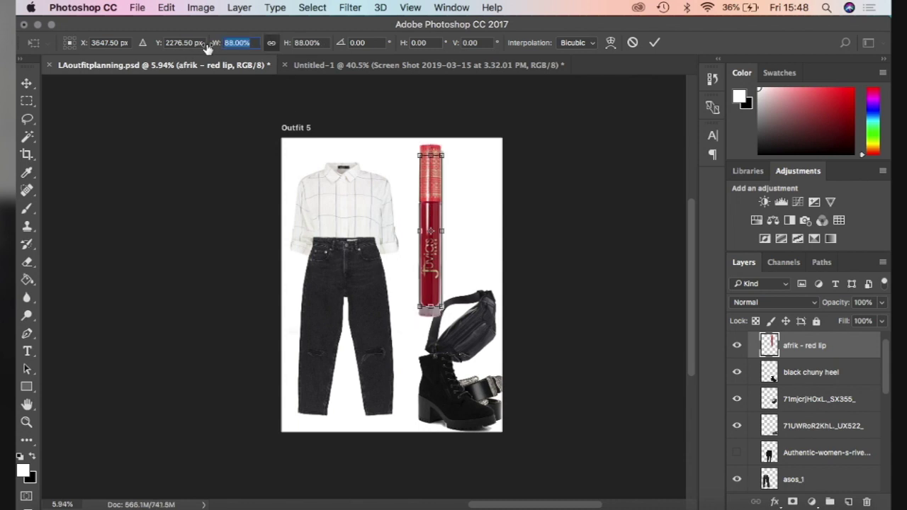
{"action": "left_click_drag", "start_coordinate": [428, 199], "coordinate": [454, 210]}
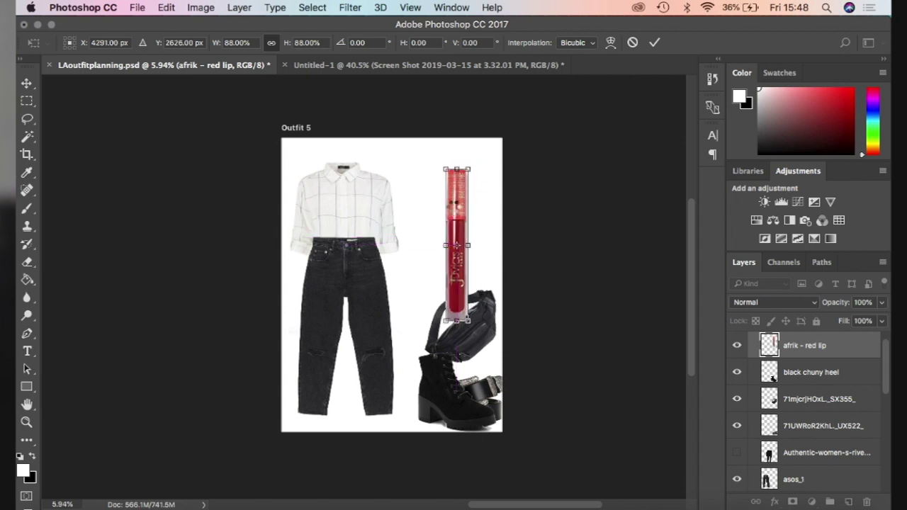
{"action": "key", "text": "Return"}
Move the boot over the jeans' hem and the bum bag to the artboard's upper-right area, straightening the bag to horizontal
{"action": "left_click_drag", "start_coordinate": [454, 399], "coordinate": [358, 397]}
{"action": "left_click_drag", "start_coordinate": [459, 272], "coordinate": [472, 172]}
{"action": "key", "text": "super+t"}
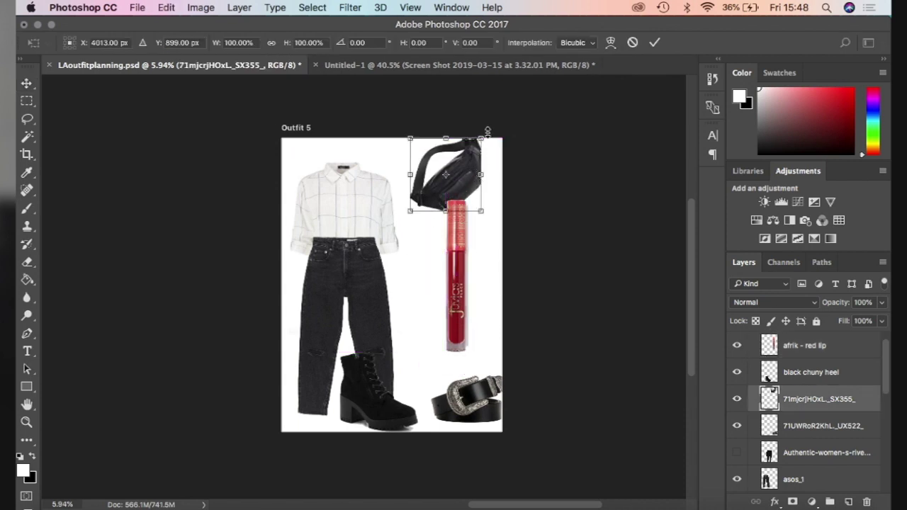
{"action": "left_click_drag", "start_coordinate": [485, 138], "coordinate": [530, 156]}
{"action": "key", "text": "super+z"}
{"action": "key", "text": "Escape"}
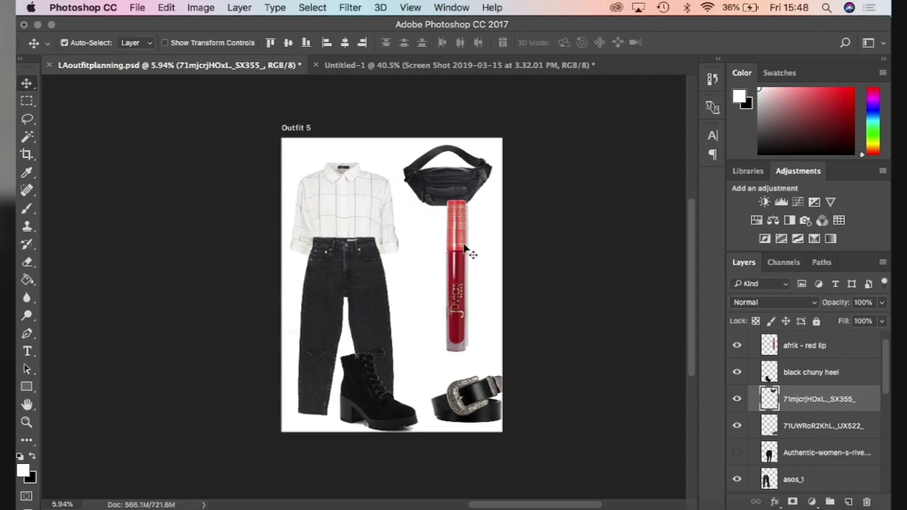
Move the lipstick next to the jeans, scale the bum bag proportionally to 93% and place it within the artboard's upper-right area
{"action": "left_click_drag", "start_coordinate": [466, 248], "coordinate": [425, 257]}
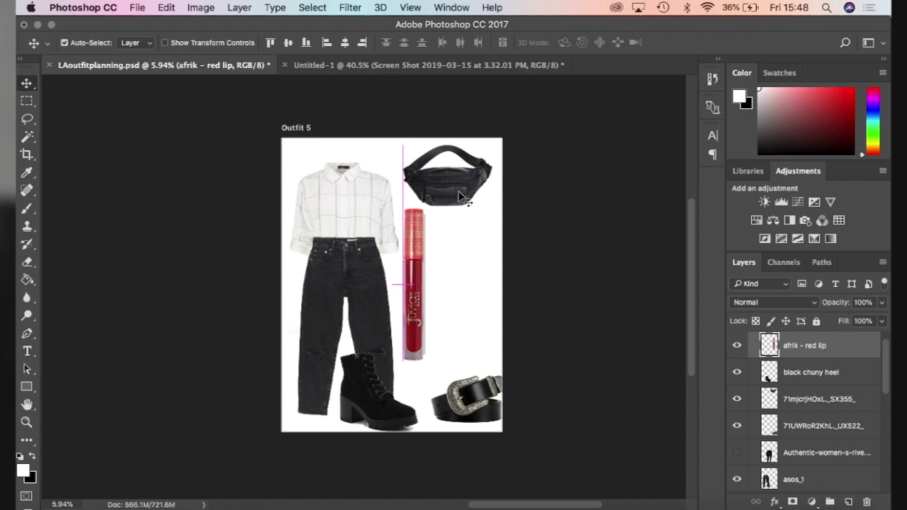
{"action": "left_click_drag", "start_coordinate": [466, 202], "coordinate": [478, 217]}
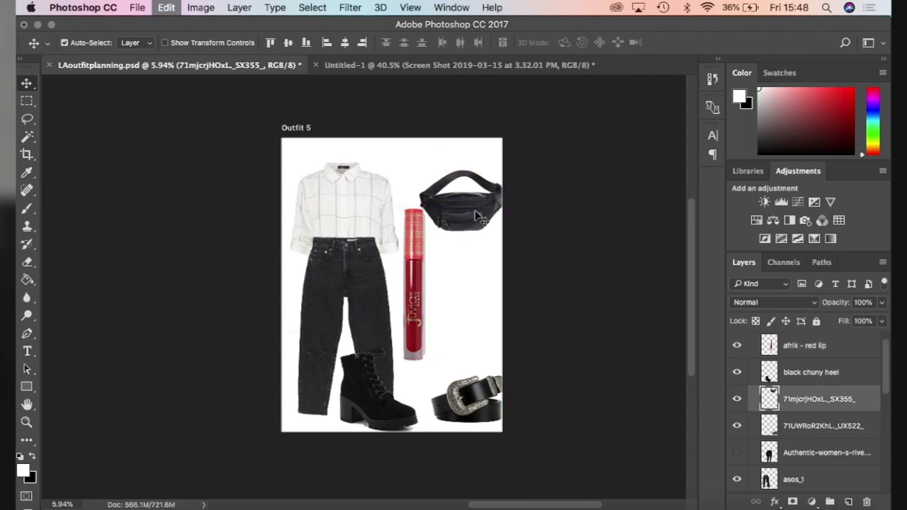
{"action": "key", "text": "super+t"}
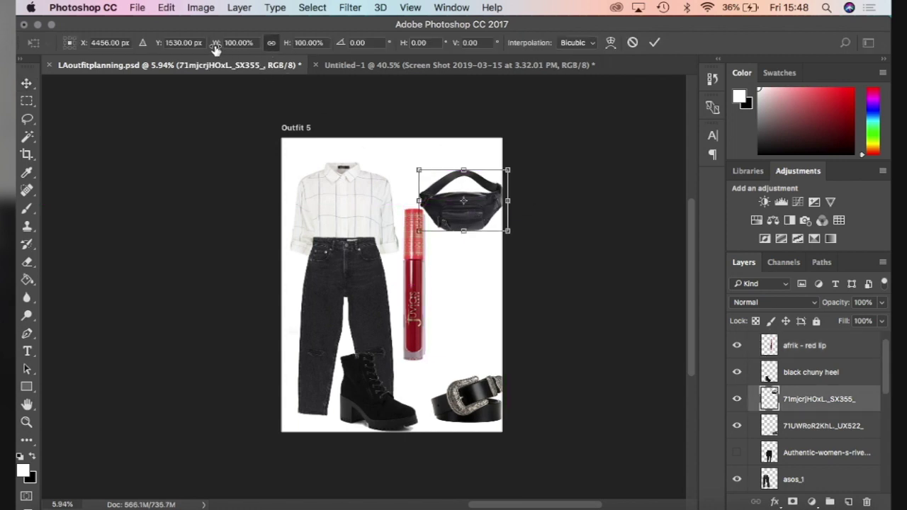
{"action": "left_click_drag", "start_coordinate": [216, 48], "coordinate": [211, 49]}
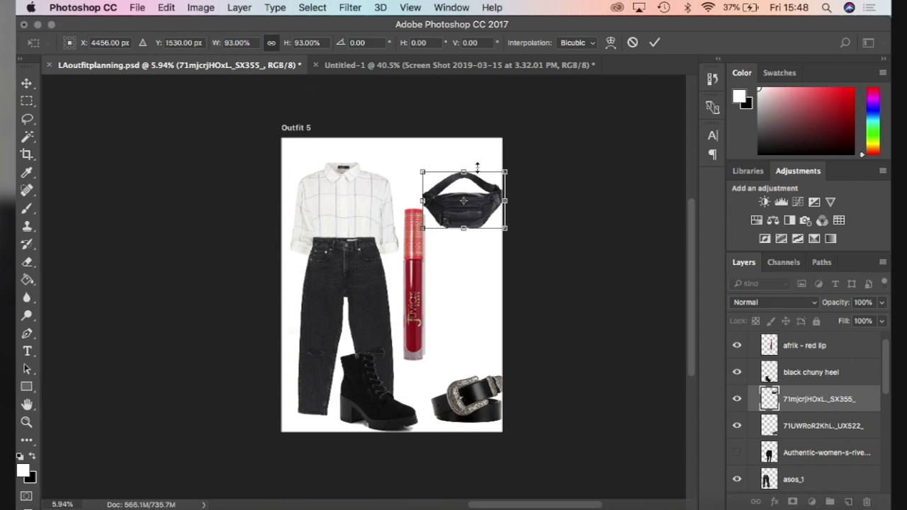
{"action": "left_click_drag", "start_coordinate": [486, 211], "coordinate": [483, 199]}
{"action": "key", "text": "Return"}
Move the ankle boot to the right of the lipstick and scale it proportionally to 92%, keeping it inside the artboard edge
{"action": "left_click_drag", "start_coordinate": [389, 418], "coordinate": [473, 323]}
{"action": "key", "text": "super+t"}
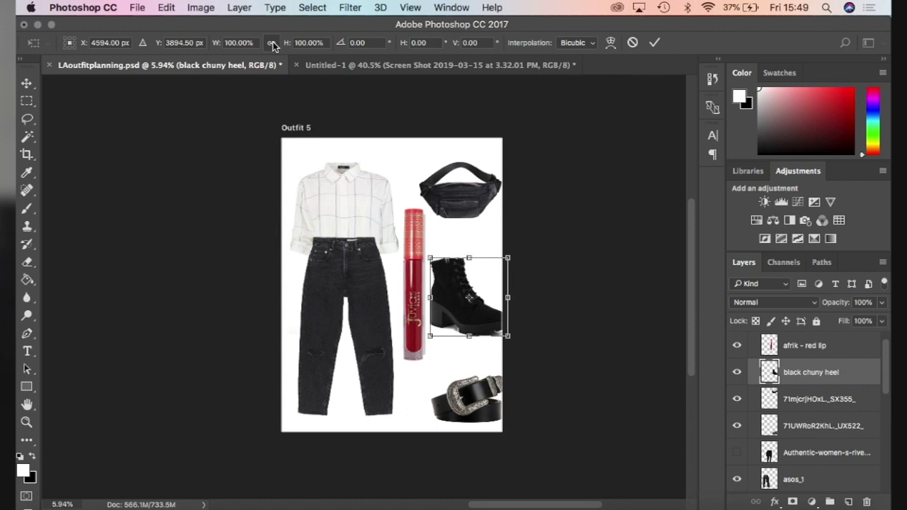
{"action": "left_click_drag", "start_coordinate": [217, 44], "coordinate": [210, 47]}
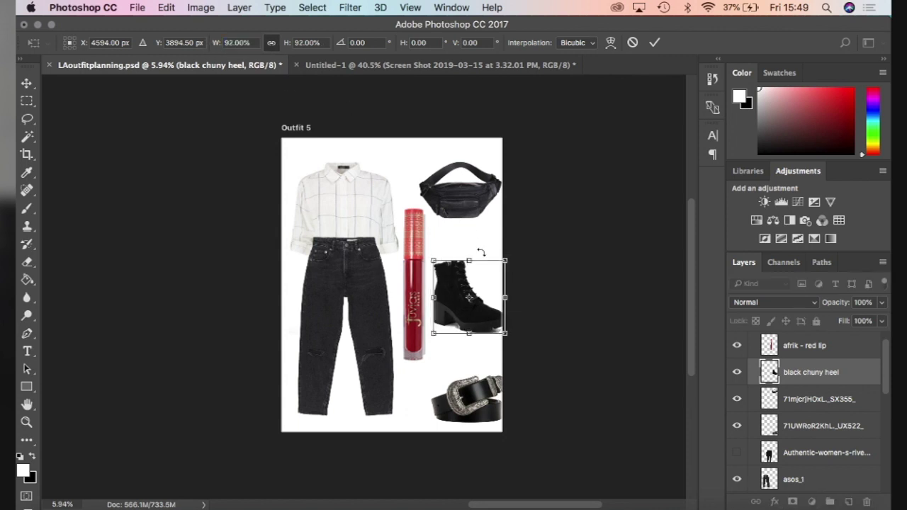
{"action": "left_click_drag", "start_coordinate": [454, 286], "coordinate": [451, 278]}
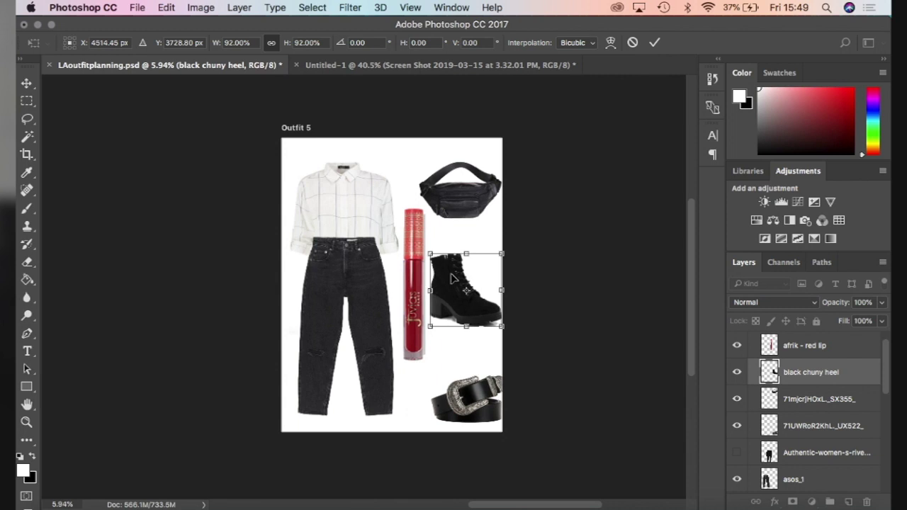
{"action": "key", "text": "Return"}
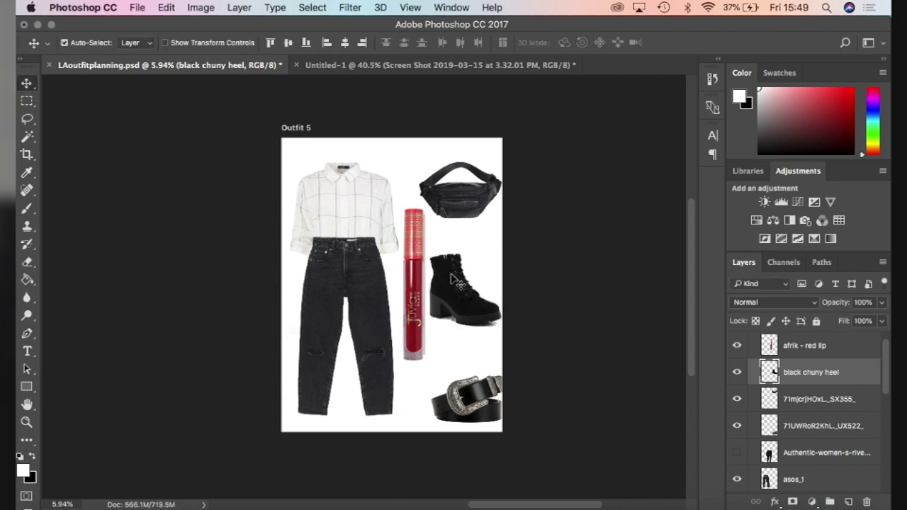
Move the belt fully inside the artboard beneath the boot and collapse the Outfit 5 layer group
{"action": "left_click_drag", "start_coordinate": [480, 400], "coordinate": [472, 391]}
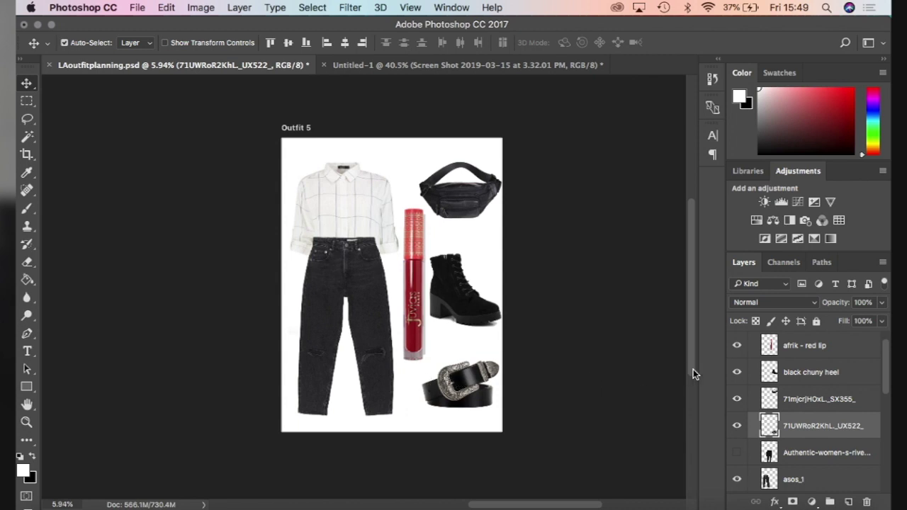
{"action": "scroll", "coordinate": [758, 347], "scroll_direction": "up", "scroll_amount": 1}
{"action": "left_click", "coordinate": [761, 345]}
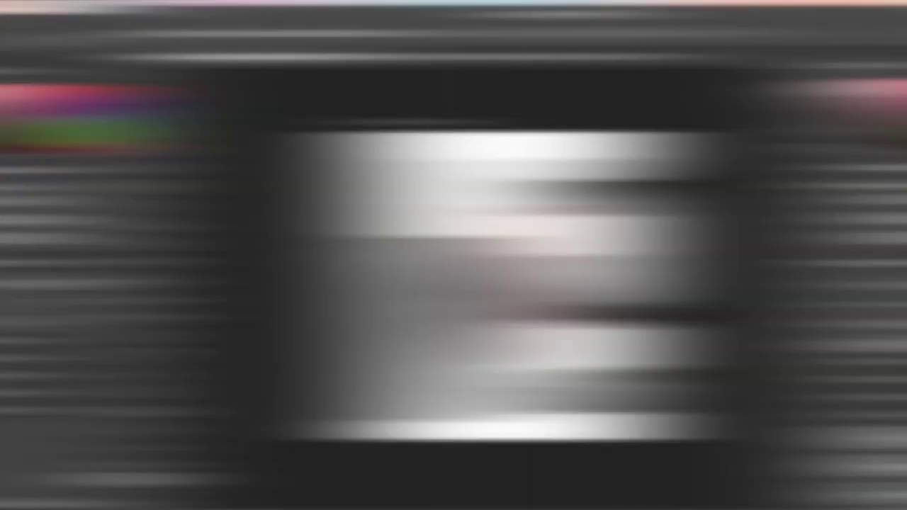
Save a JPEG copy of the document as FINALLAoutfitplanning.jpg in the LA outfit planning folder
{"action": "left_click", "coordinate": [134, 4]}
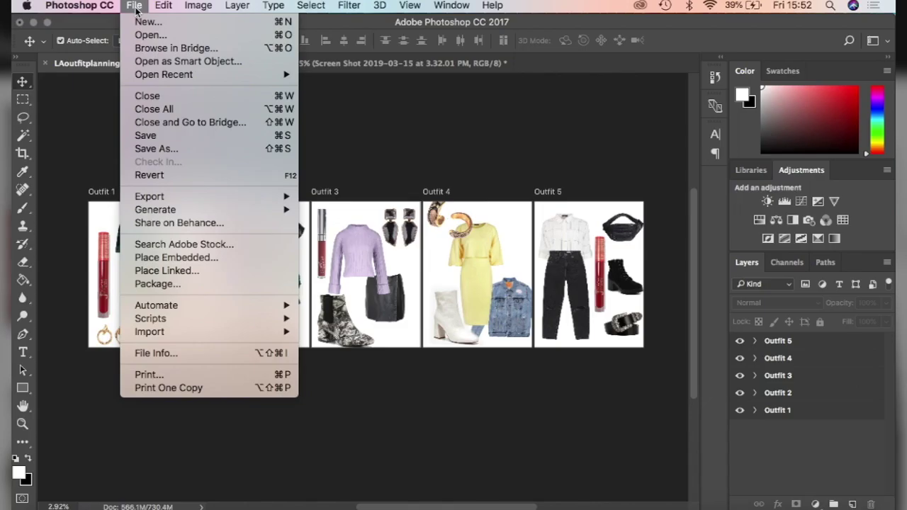
{"action": "left_click", "coordinate": [176, 149]}
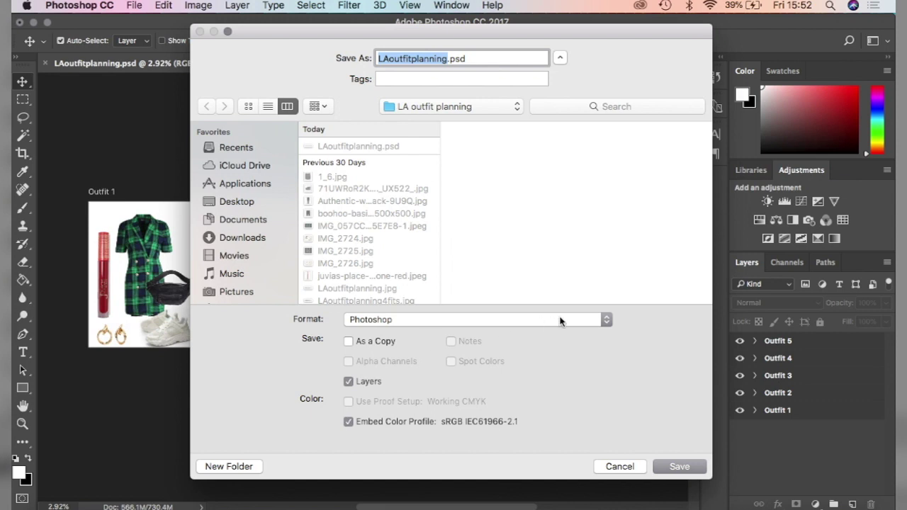
{"action": "left_click", "coordinate": [607, 320]}
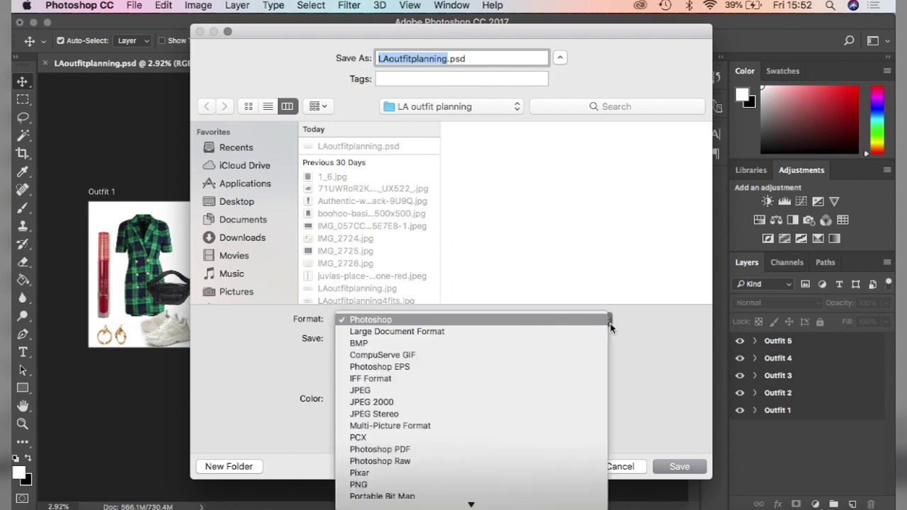
{"action": "left_click", "coordinate": [559, 390]}
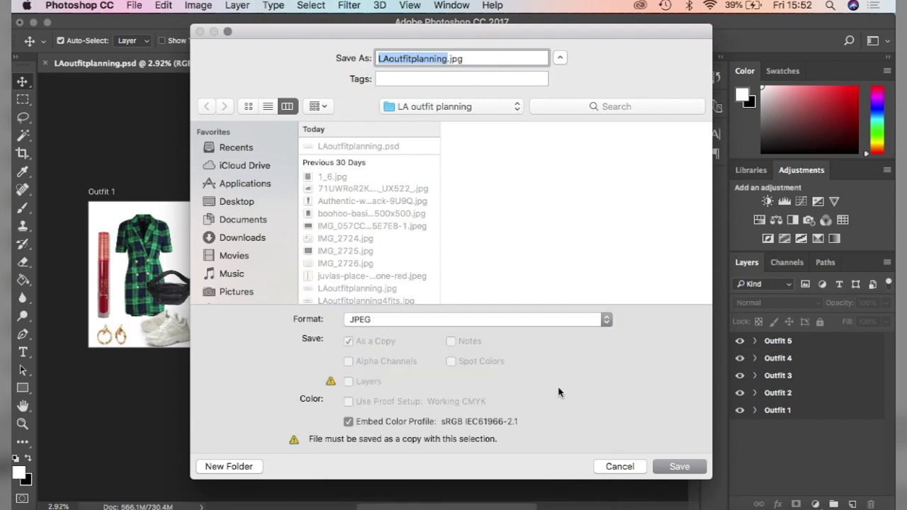
{"action": "left_click", "coordinate": [446, 59]}
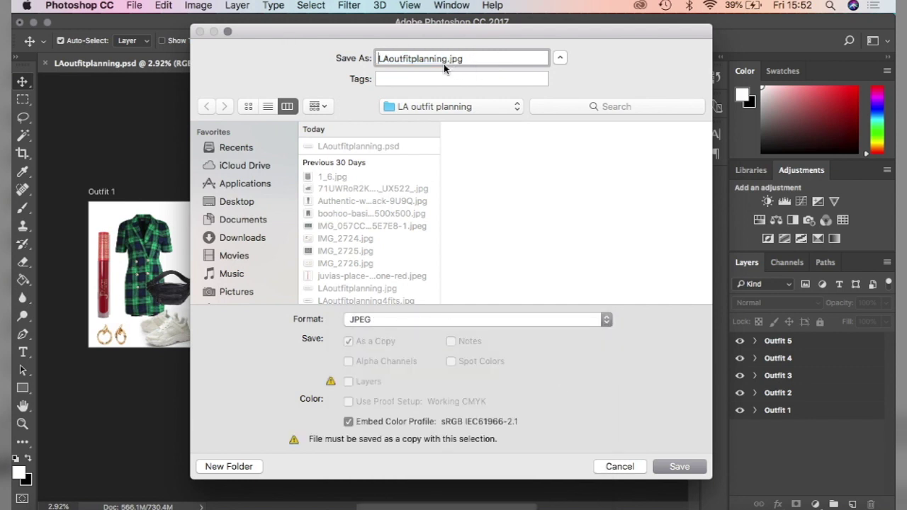
{"action": "type", "text": "FINAL"}
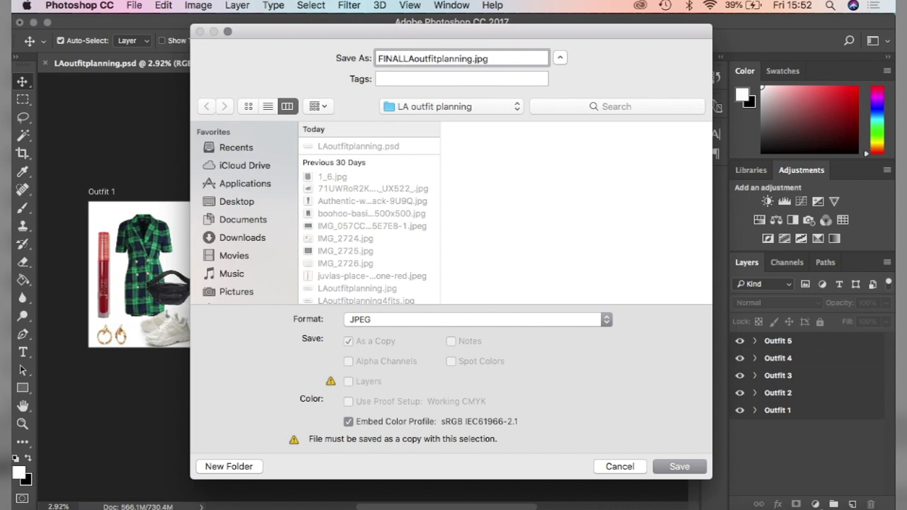
{"action": "left_click", "coordinate": [685, 464]}
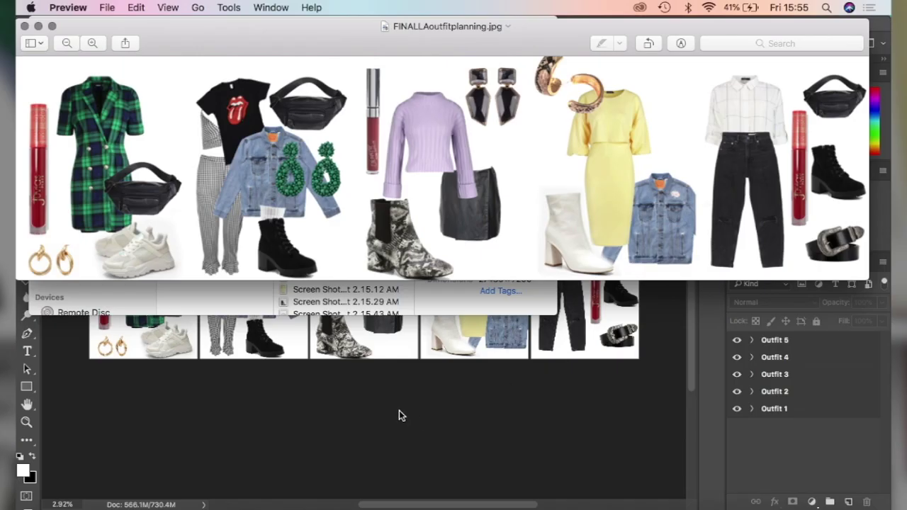
Enlarge the Preview window showing FINALLAoutfitplanning.jpg to examine all five outfits
{"action": "left_click_drag", "start_coordinate": [866, 283], "coordinate": [890, 476]}
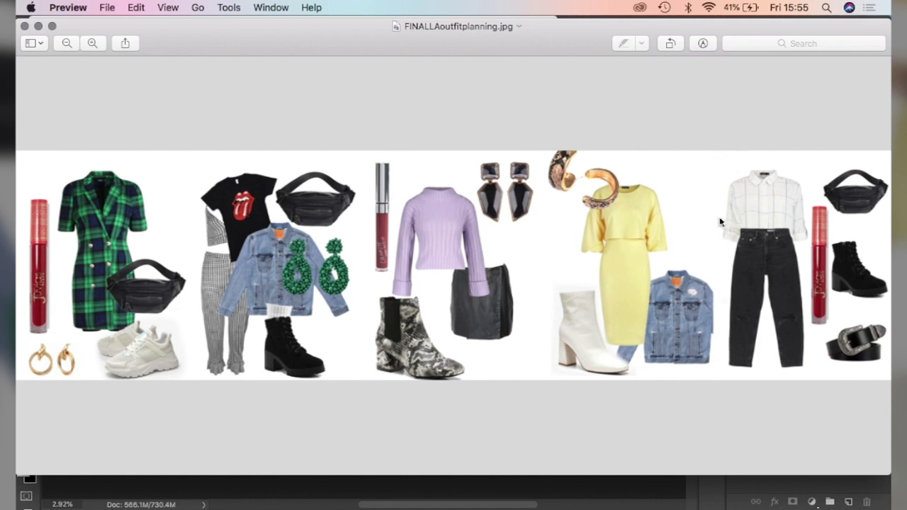